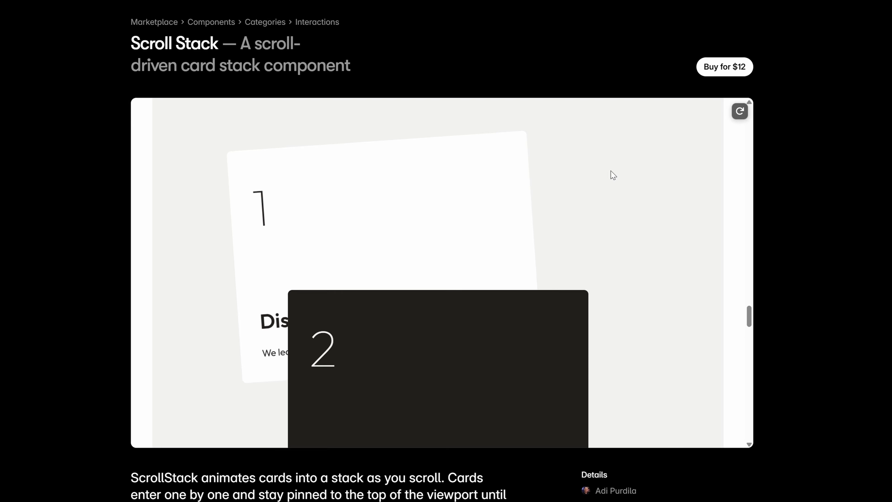
Examine how the cards stack and rotate in the Scroll Stack component's live demo
{"action": "scroll", "coordinate": [613, 175], "scroll_direction": "down", "scroll_amount": 10}
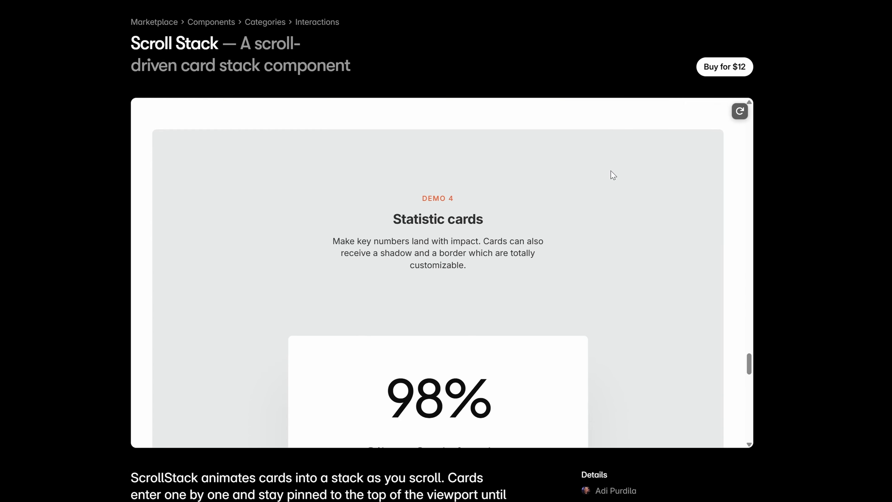
{"action": "scroll", "coordinate": [613, 175], "scroll_direction": "down", "scroll_amount": 10}
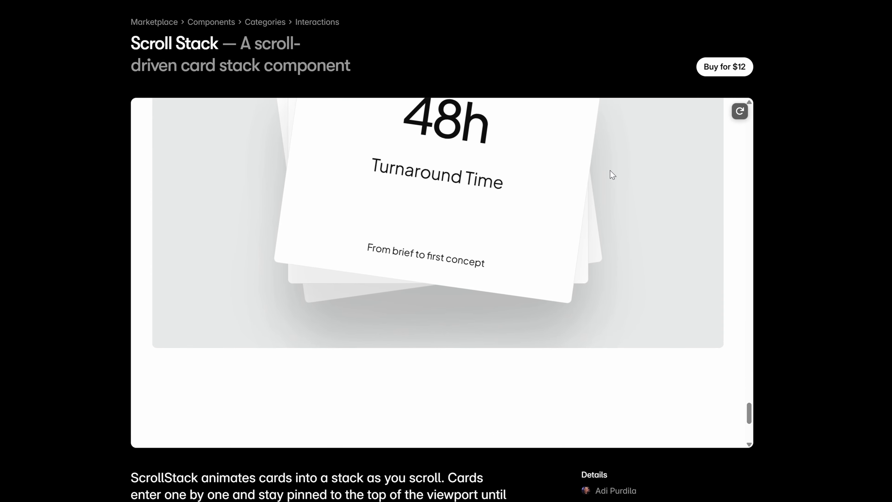
{"action": "scroll", "coordinate": [613, 174], "scroll_direction": "up", "scroll_amount": 15}
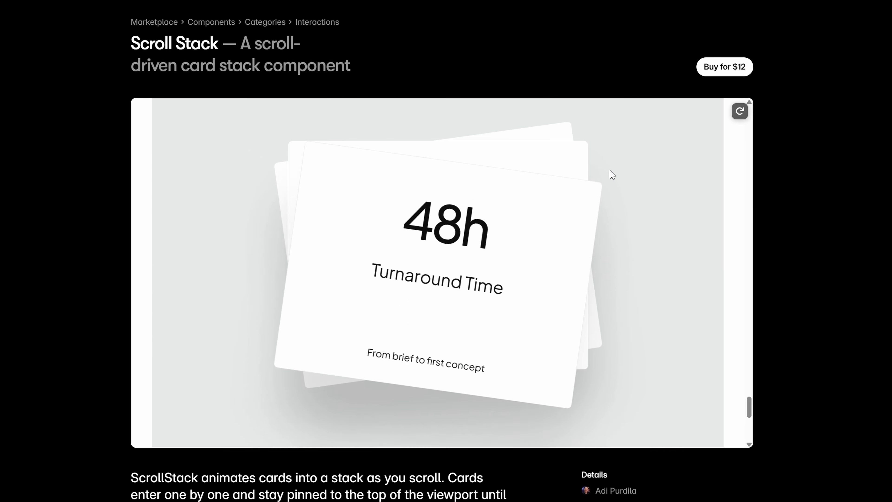
{"action": "scroll", "coordinate": [613, 175], "scroll_direction": "up", "scroll_amount": 10}
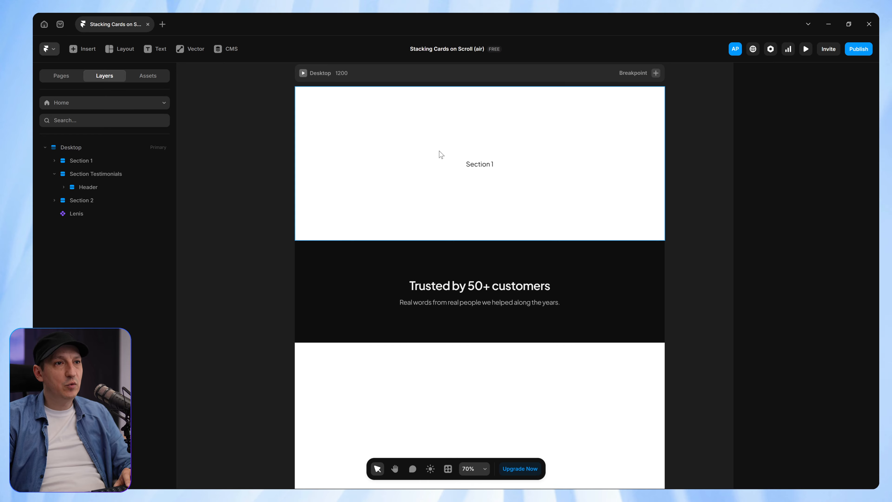
Examine the size and layout settings of Section 1 and Section 2 around the testimonials section
{"action": "left_click", "coordinate": [455, 371]}
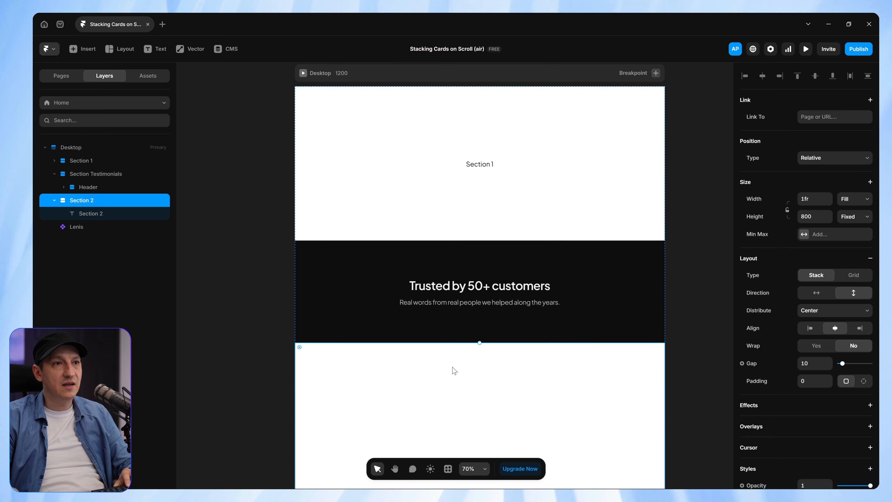
{"action": "left_click", "coordinate": [506, 199]}
{"action": "scroll", "coordinate": [506, 200], "scroll_direction": "down", "scroll_amount": 3}
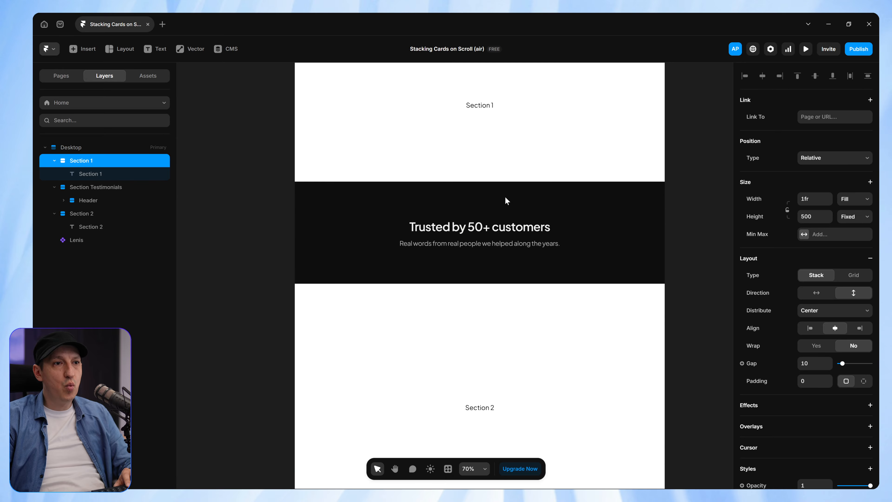
{"action": "left_click", "coordinate": [512, 317]}
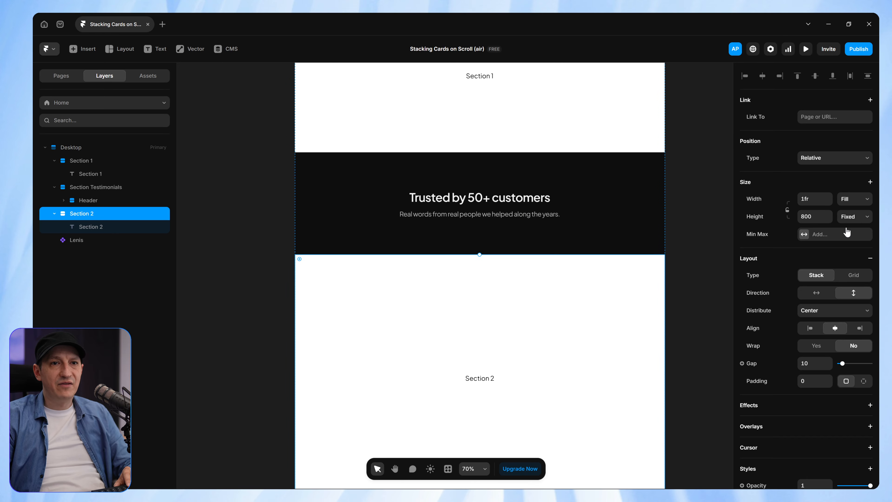
Draw a frame about 177 by 167 and nest it inside Section Testimonials, below the Header
{"action": "left_click", "coordinate": [593, 209]}
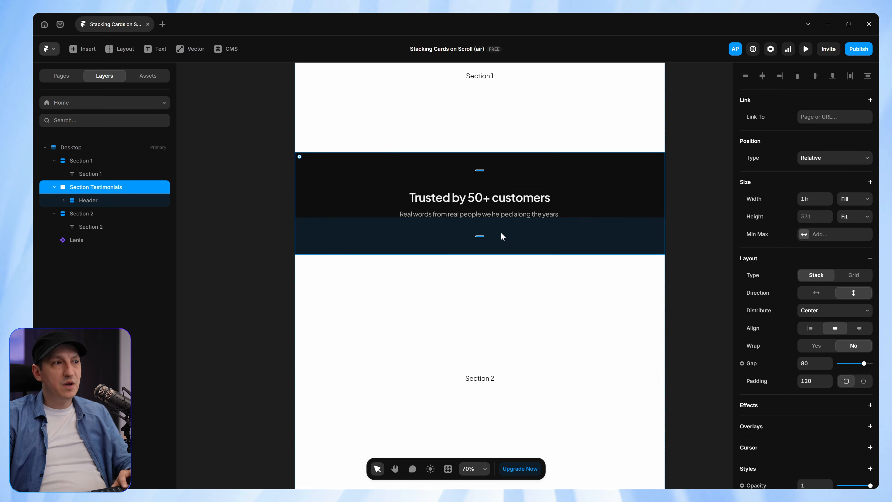
{"action": "key", "text": "f"}
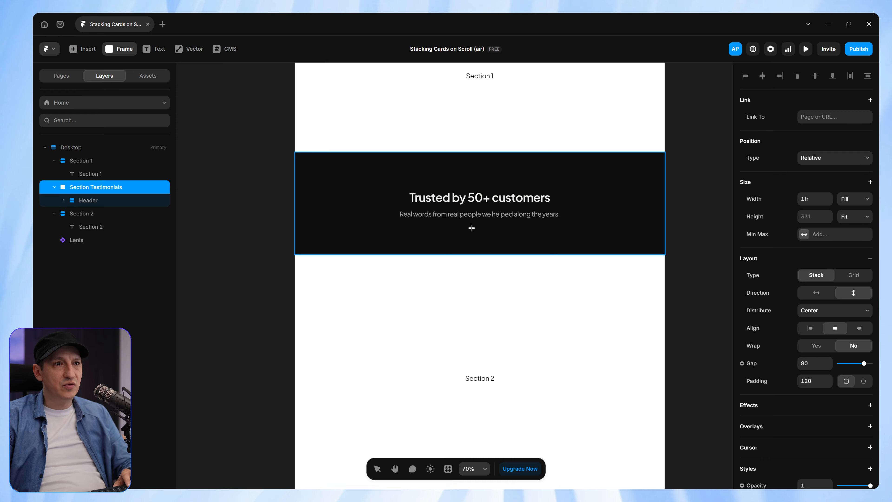
{"action": "left_click_drag", "start_coordinate": [471, 228], "coordinate": [528, 283]}
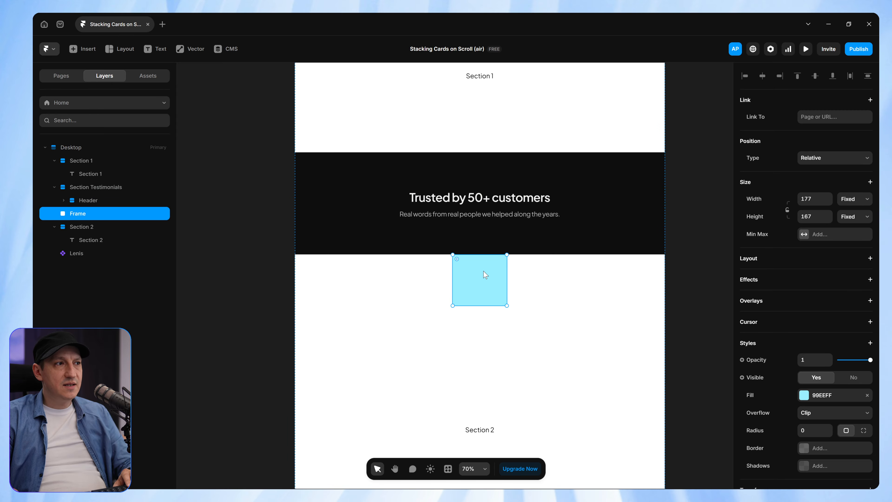
{"action": "left_click_drag", "start_coordinate": [81, 217], "coordinate": [111, 190]}
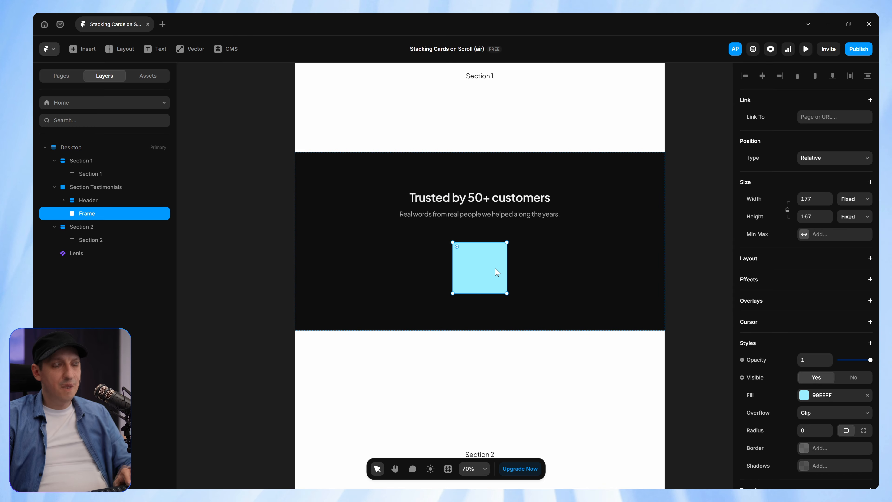
Rename the new frame as Testimonial Card
{"action": "key", "text": "ctrl+r"}
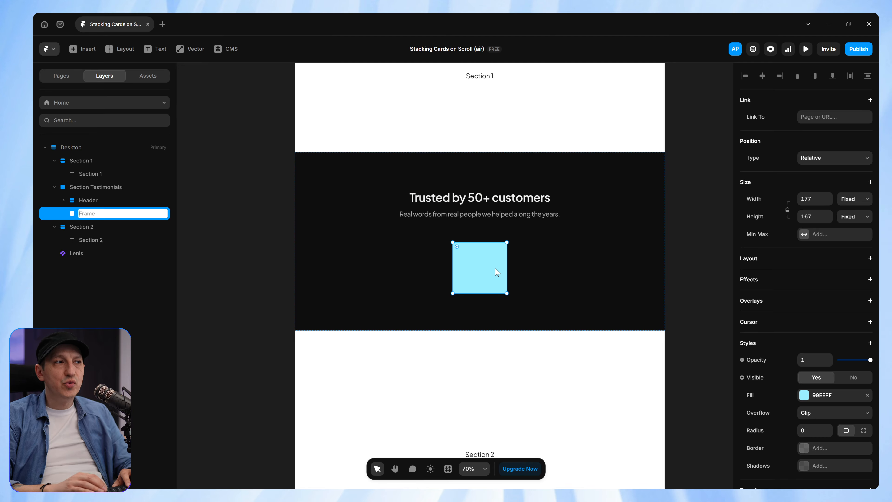
{"action": "type", "text": "Testimonial Card"}
{"action": "key", "text": "Return"}
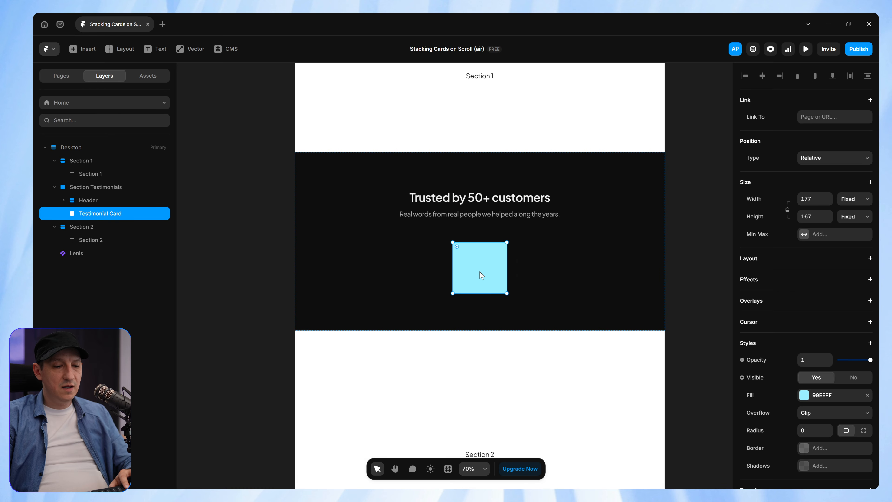
Add the text "Working with them changed how we think about our brand." in quotation marks inside the Testimonial Card
{"action": "key", "text": "t"}
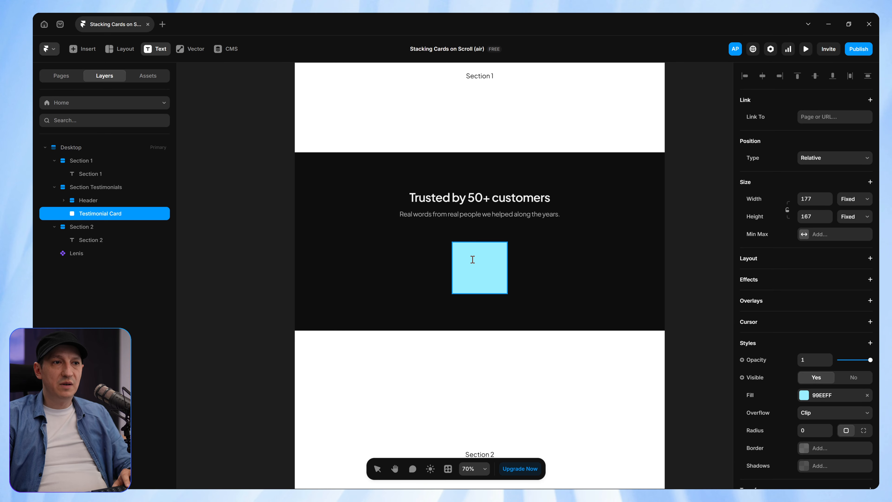
{"action": "left_click", "coordinate": [472, 260]}
{"action": "type", "text": "\"Working with them changed how we think about our brand.\""}
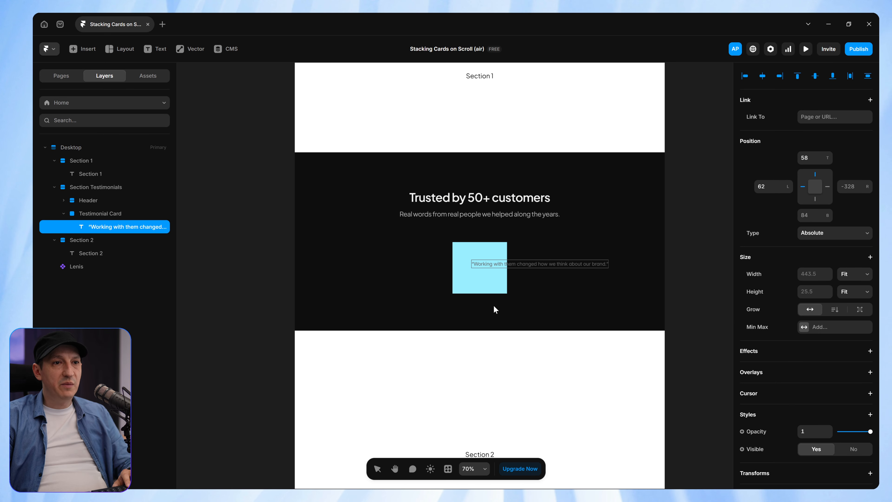
{"action": "key", "text": "Escape"}
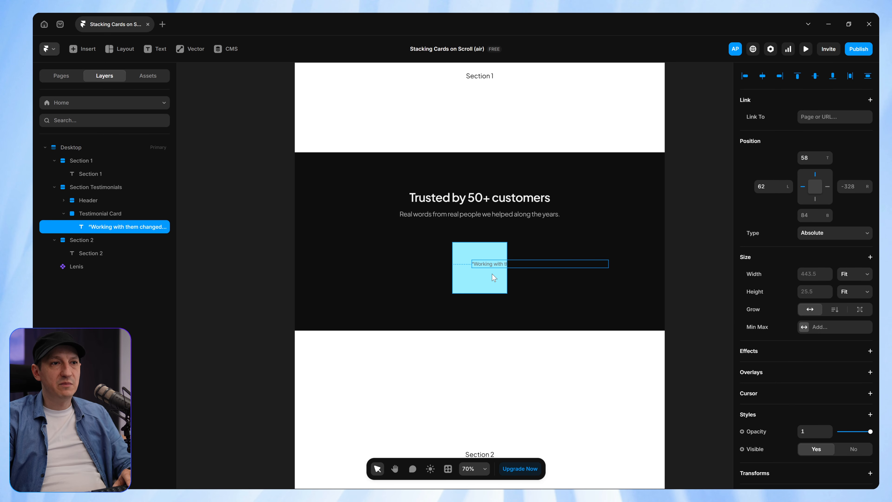
Give the Testimonial Card a vertical stack layout with left alignment and a padding of 20
{"action": "left_click", "coordinate": [504, 288]}
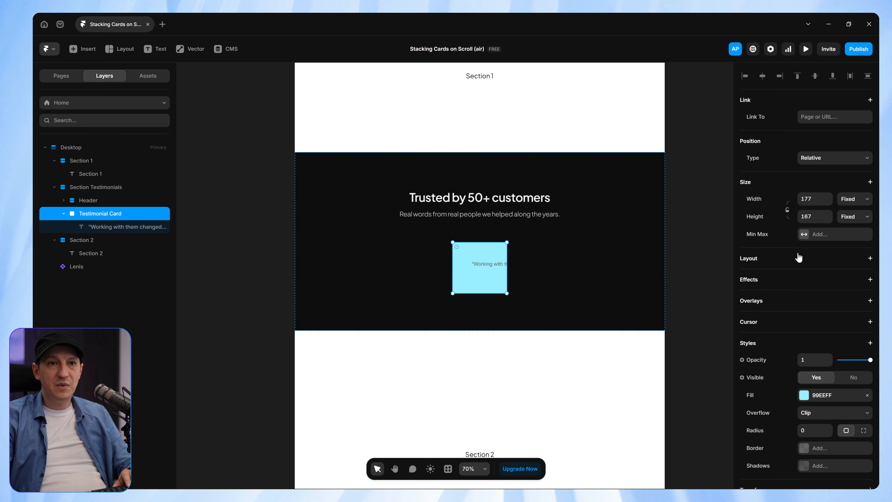
{"action": "left_click", "coordinate": [796, 261]}
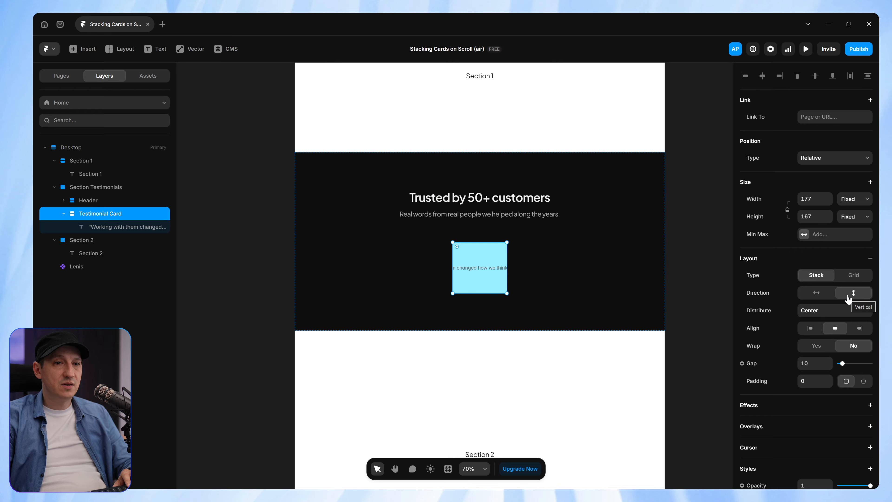
{"action": "left_click", "coordinate": [810, 330]}
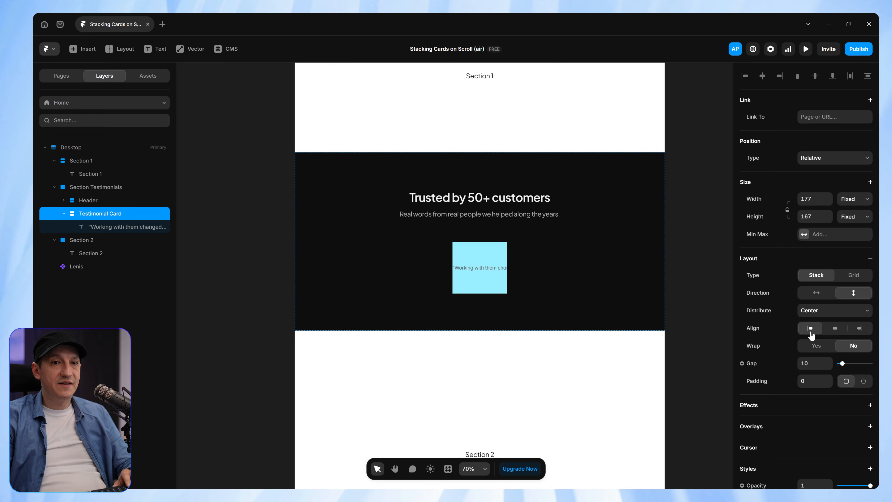
{"action": "left_click", "coordinate": [813, 380]}
{"action": "type", "text": "20"}
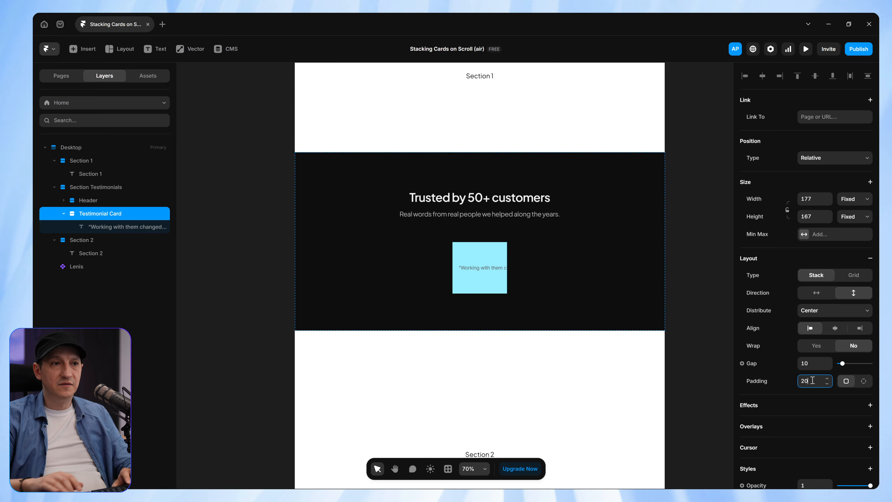
Set the Testimonial Card's corner radius to 20
{"action": "scroll", "coordinate": [812, 380], "scroll_direction": "down", "scroll_amount": 5}
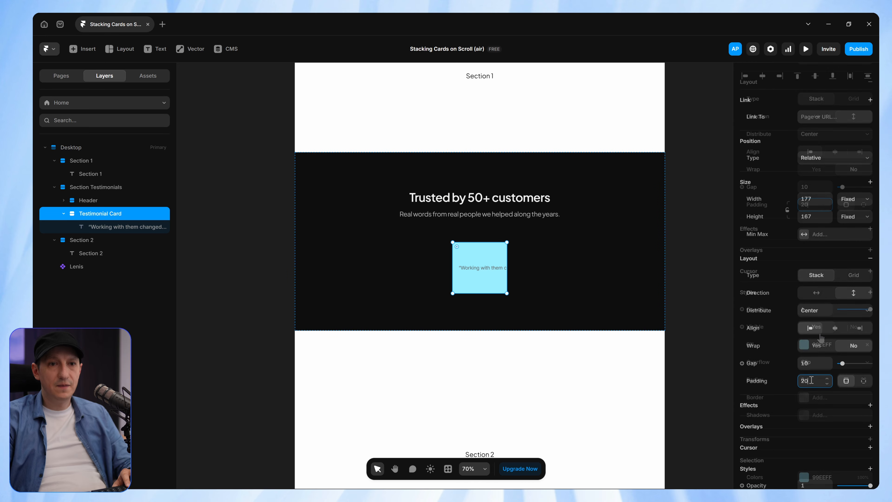
{"action": "left_click", "coordinate": [815, 381]}
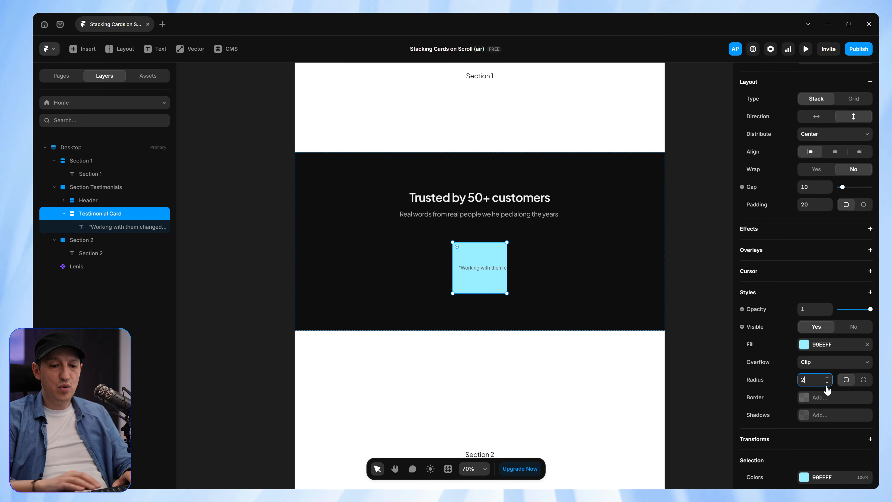
{"action": "type", "text": "20"}
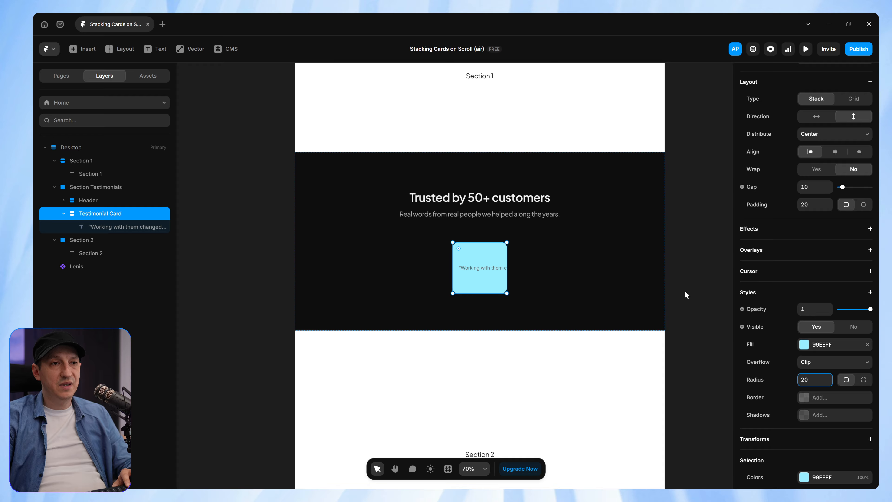
Set the quote text's width to Fill and widen the Testimonial Card so the quote wraps onto two lines
{"action": "left_click", "coordinate": [479, 269]}
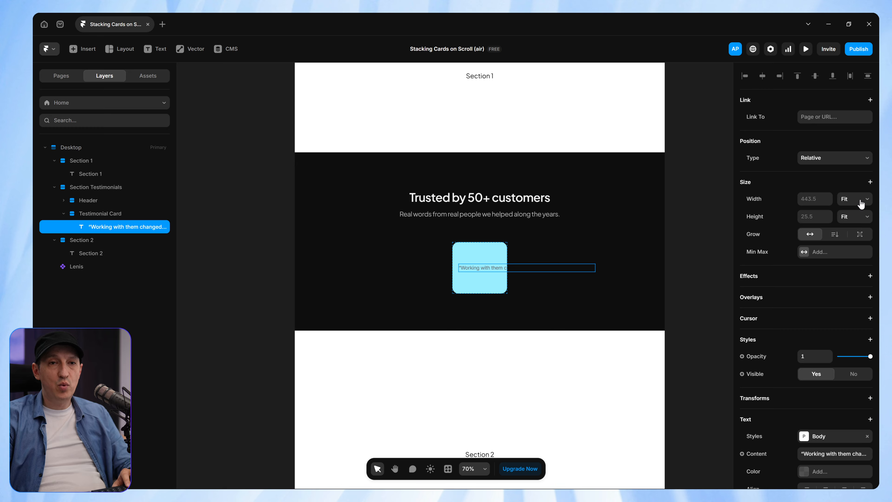
{"action": "left_click", "coordinate": [849, 205]}
{"action": "left_click", "coordinate": [860, 232]}
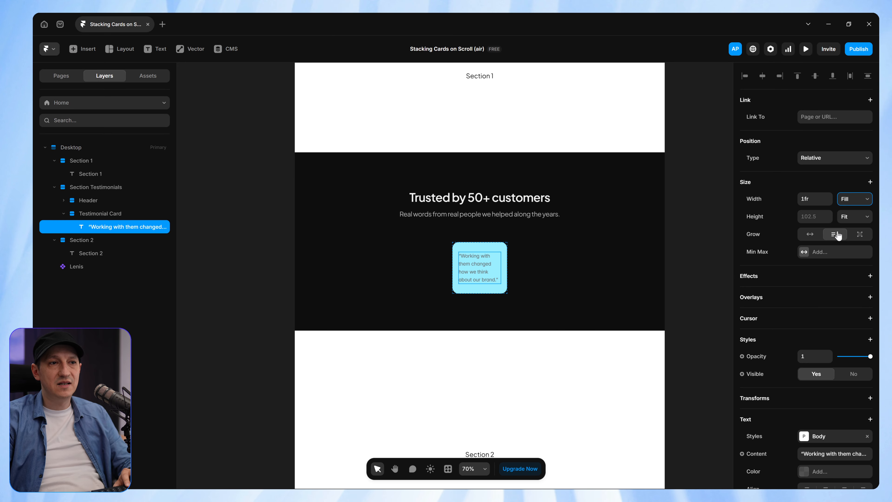
{"action": "left_click", "coordinate": [508, 248]}
{"action": "left_click_drag", "start_coordinate": [509, 249], "coordinate": [538, 253]}
Duplicate the quote text inside the card and replace the copy's content with the customer's full name
{"action": "left_click", "coordinate": [499, 273]}
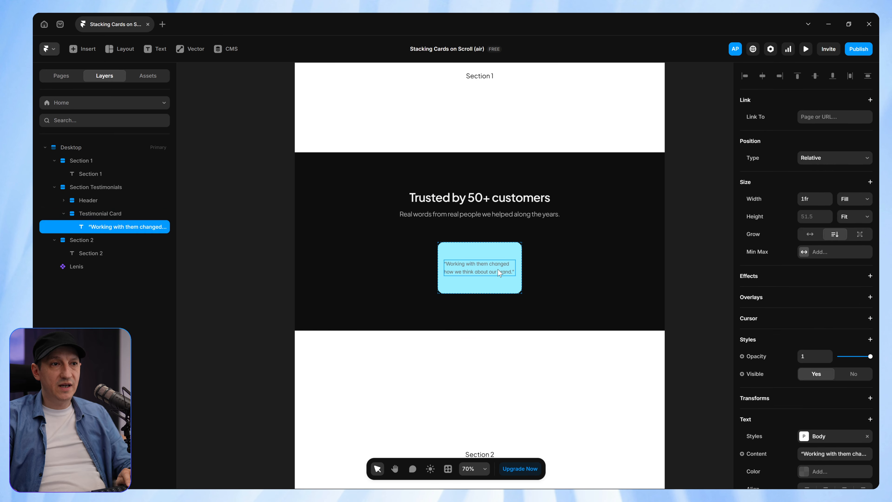
{"action": "key", "text": "ctrl+d"}
{"action": "key", "text": "shift+0"}
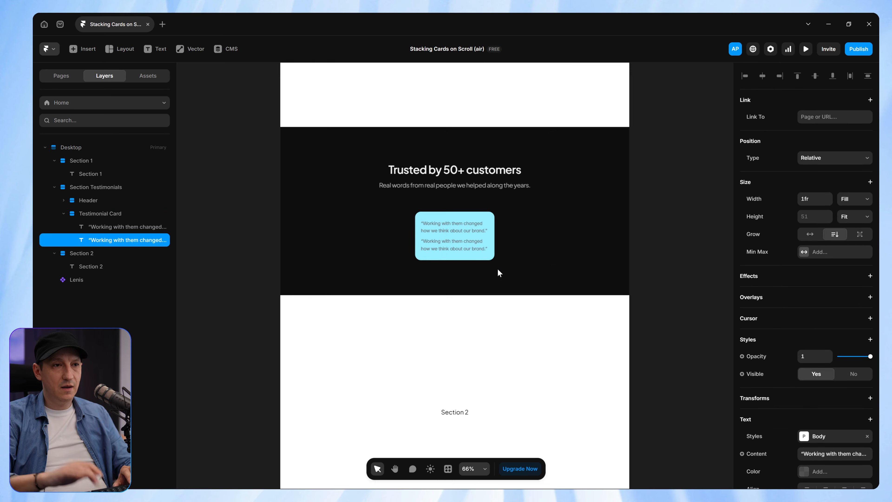
{"action": "key", "text": "space"}
{"action": "left_click_drag", "start_coordinate": [452, 185], "coordinate": [451, 211]}
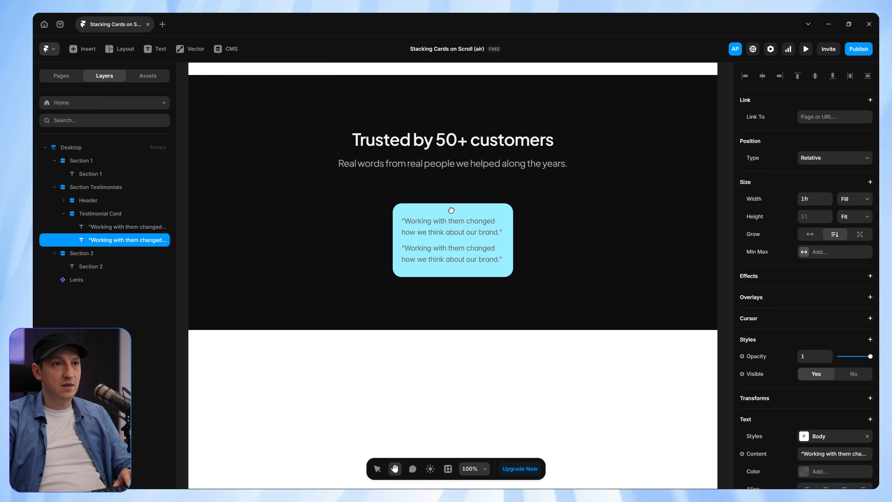
{"action": "double_click", "coordinate": [463, 263]}
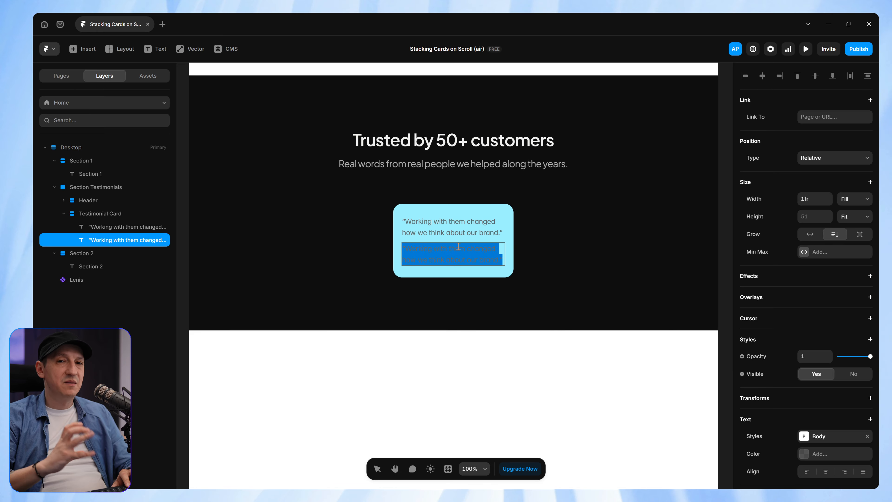
{"action": "type", "text": "Maria Jameson"}
{"action": "key", "text": "Escape"}
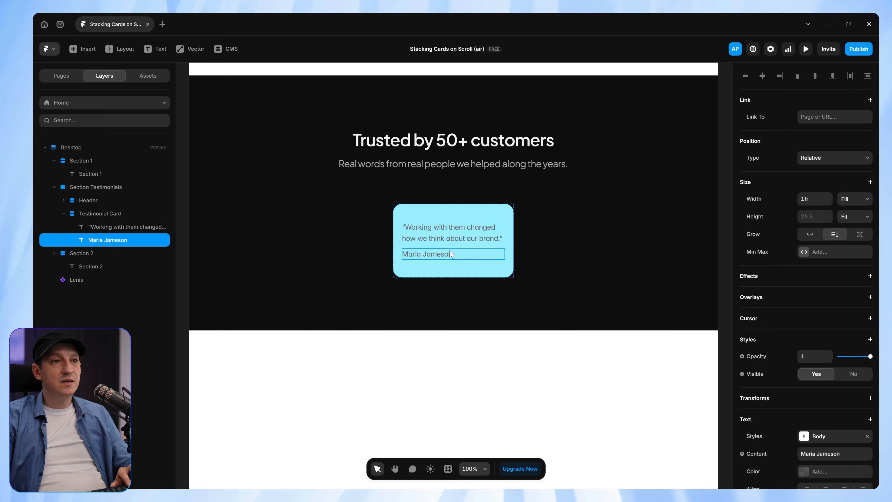
Duplicate the customer name text, change the copy to "Founder @ Bloom", and wrap both lines in a stack
{"action": "key", "text": "ctrl+d"}
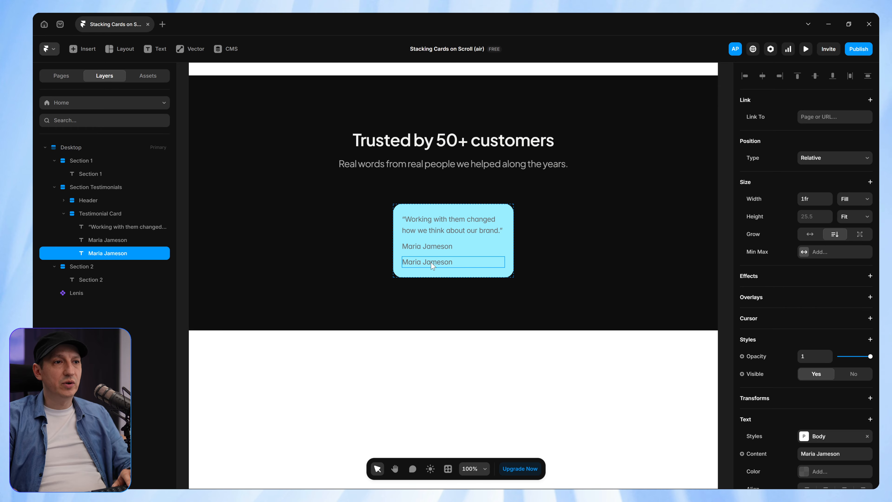
{"action": "double_click", "coordinate": [432, 264]}
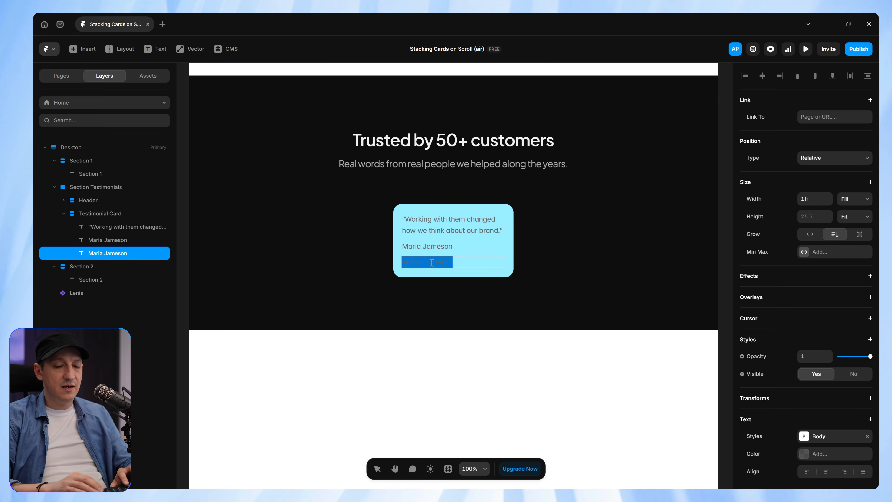
{"action": "type", "text": "Founder @ Bloom"}
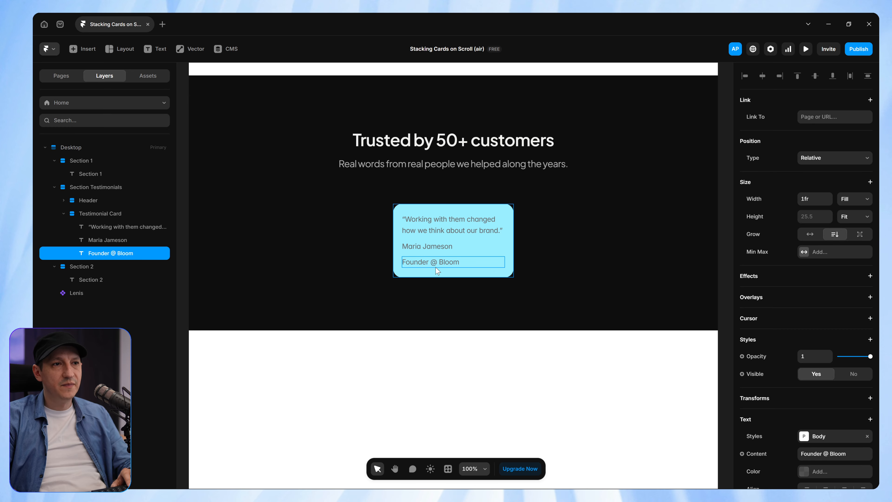
{"action": "left_click", "coordinate": [439, 248], "text": "shift"}
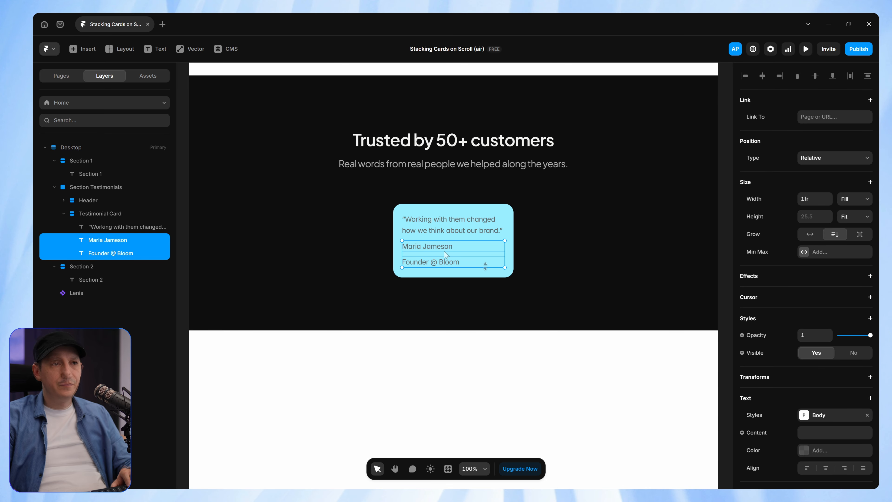
{"action": "key", "text": "ctrl+Return"}
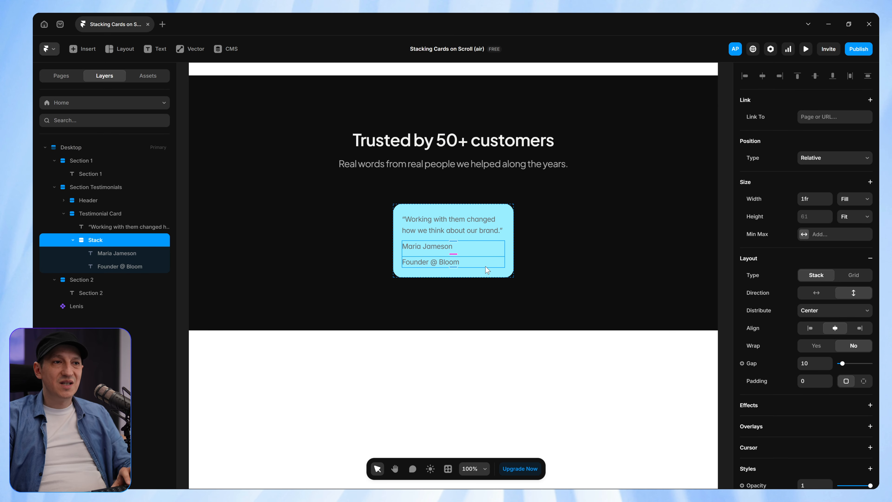
Set the gap between the customer name and role lines to 4, and the Testimonial Card's own gap to 120
{"action": "left_click", "coordinate": [452, 254]}
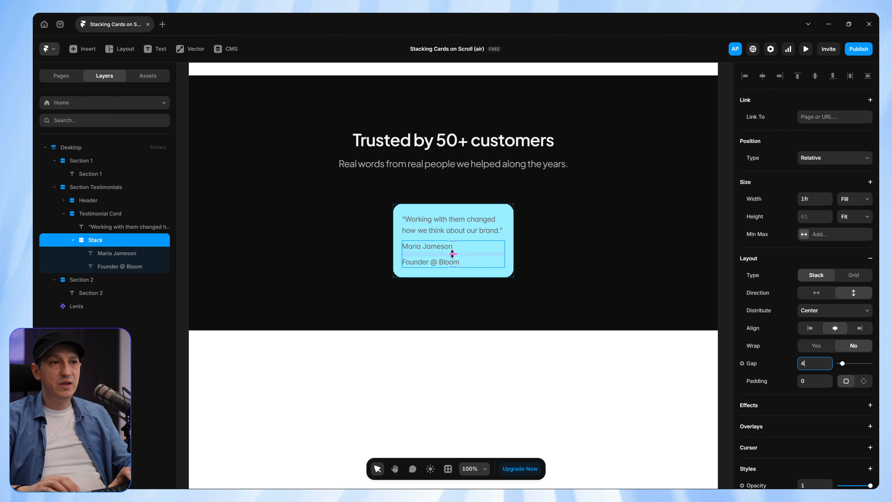
{"action": "type", "text": "4"}
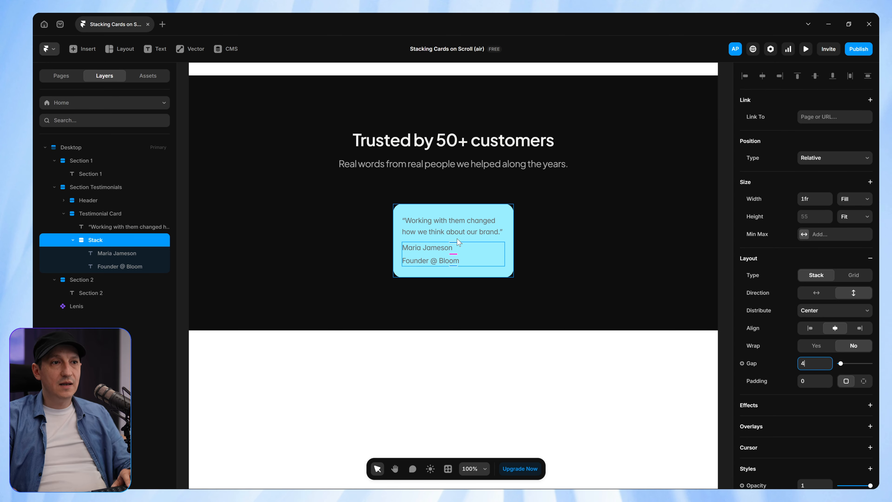
{"action": "left_click", "coordinate": [507, 226]}
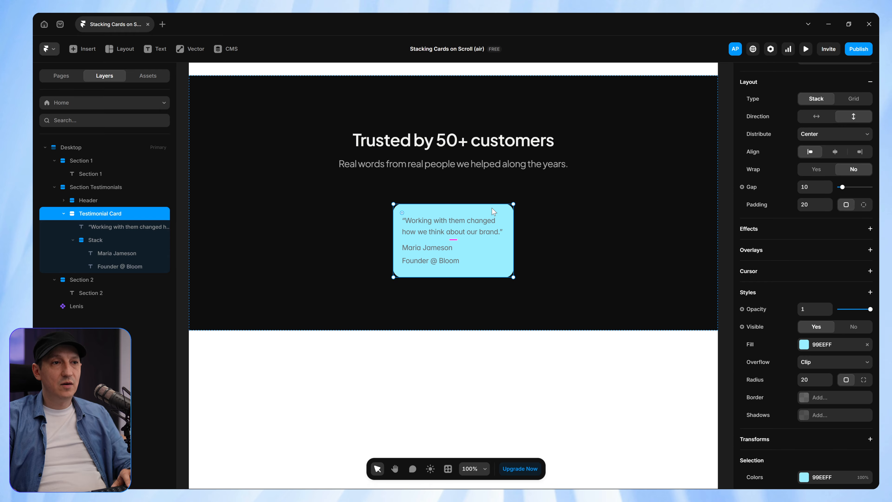
{"action": "left_click", "coordinate": [453, 239]}
{"action": "type", "text": "120"}
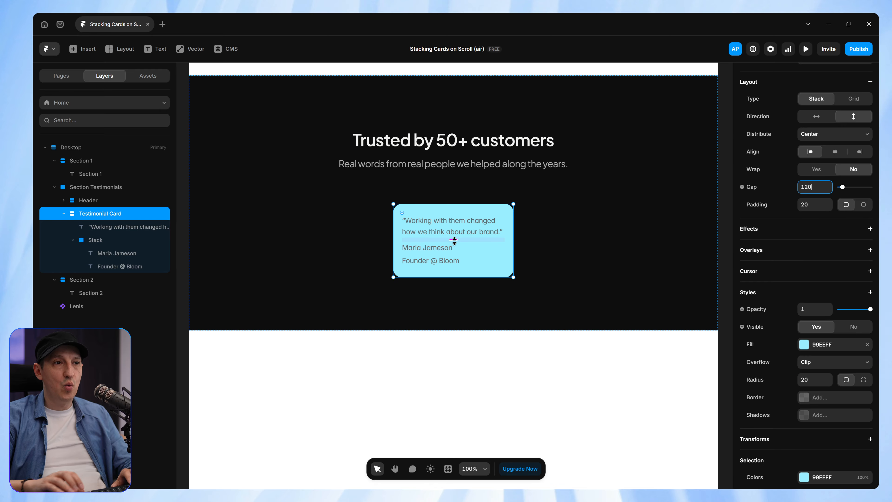
{"action": "key", "text": "Return"}
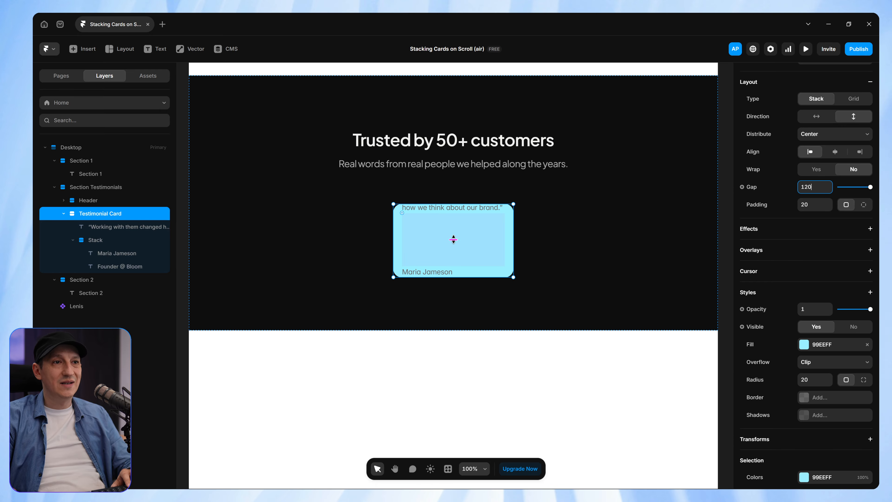
Set the Testimonial Card's height to Fit Content
{"action": "scroll", "coordinate": [849, 212], "scroll_direction": "up", "scroll_amount": 5}
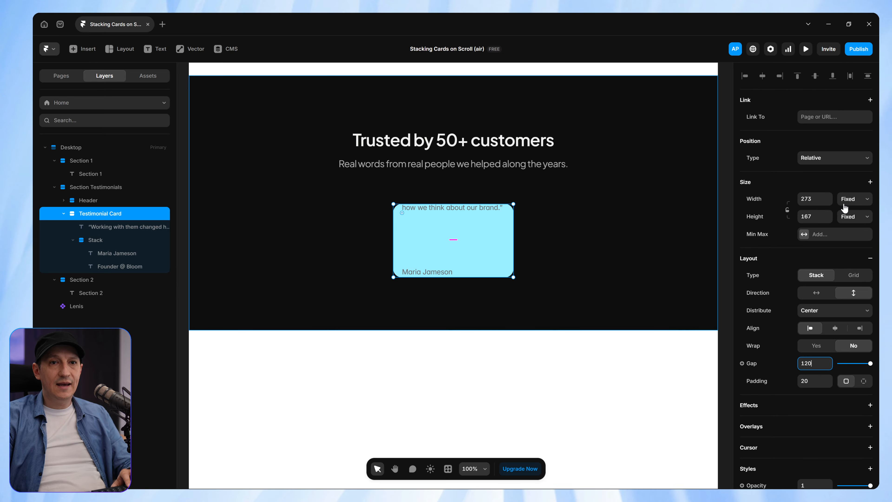
{"action": "left_click", "coordinate": [856, 218]}
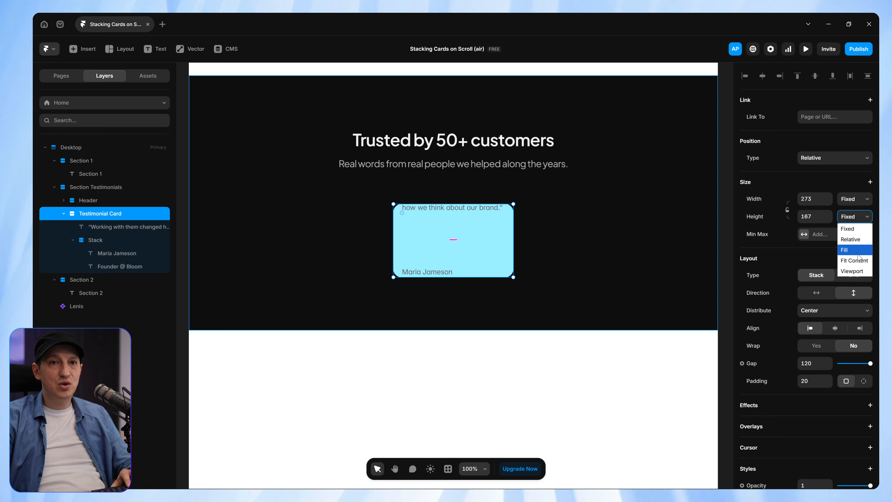
{"action": "left_click", "coordinate": [858, 262]}
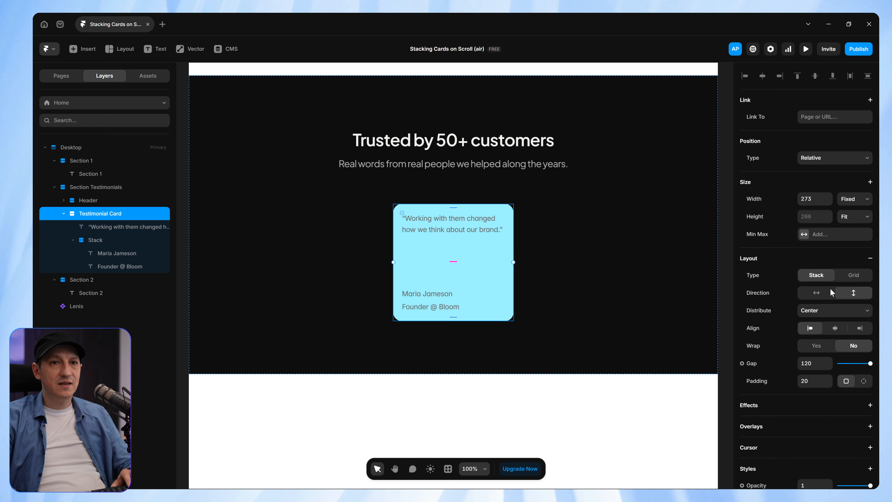
Change the Testimonial Card's fill colour to EFB786
{"action": "scroll", "coordinate": [844, 267], "scroll_direction": "down", "scroll_amount": 6}
{"action": "scroll", "coordinate": [845, 271], "scroll_direction": "down", "scroll_amount": 3}
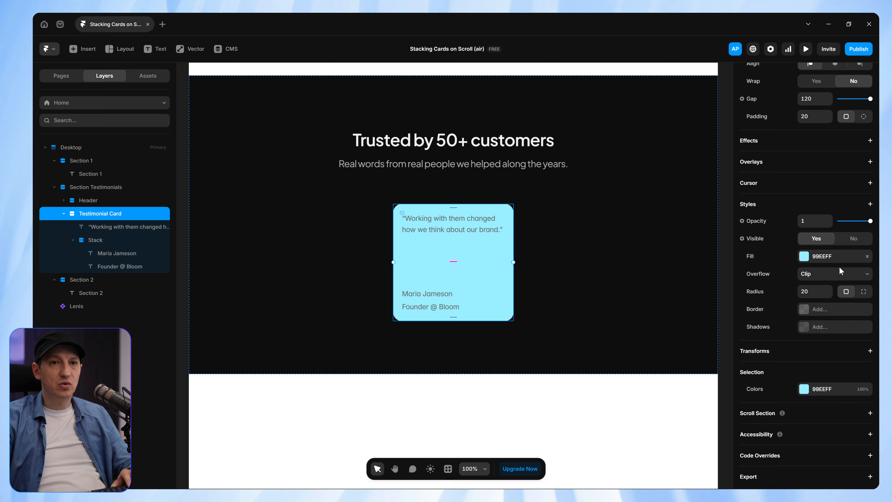
{"action": "left_click", "coordinate": [821, 260]}
{"action": "type", "text": "EFB786"}
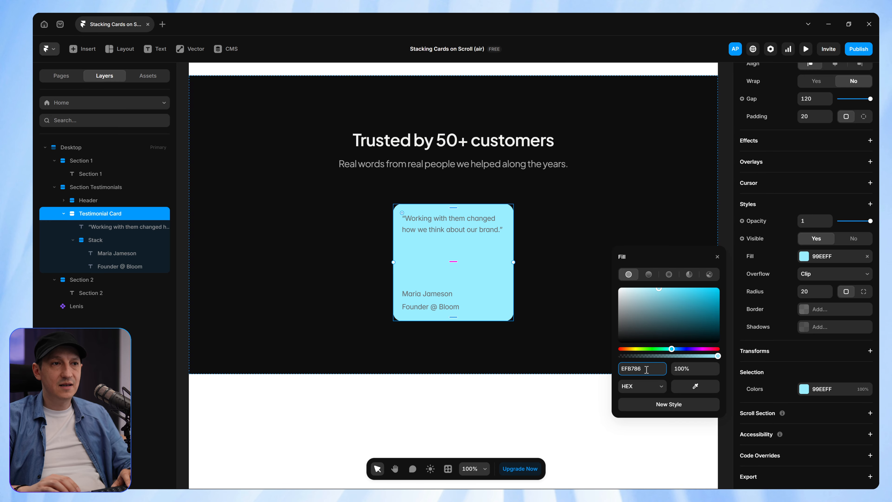
{"action": "key", "text": "Return"}
Give the quote, customer name and role texts the colour 000000 at 80% opacity
{"action": "left_click", "coordinate": [432, 217]}
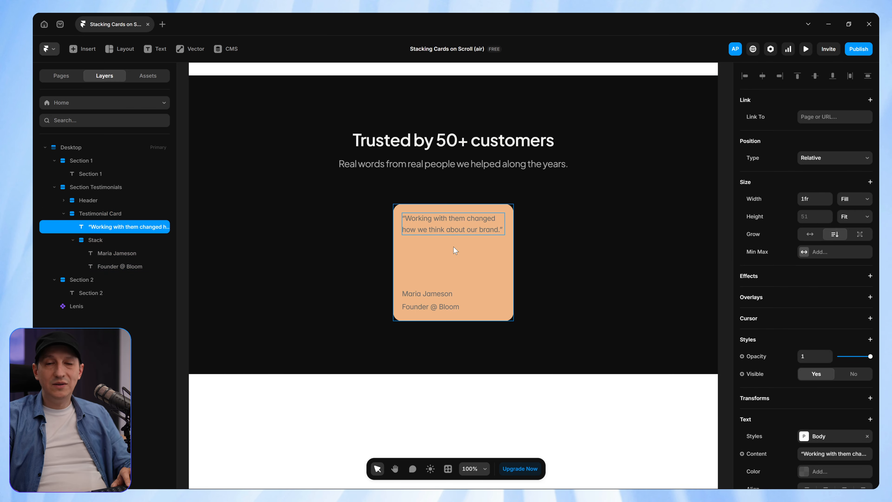
{"action": "left_click", "coordinate": [431, 293], "text": "shift"}
{"action": "left_click", "coordinate": [431, 307], "text": "shift"}
{"action": "scroll", "coordinate": [829, 384], "scroll_direction": "down", "scroll_amount": 2}
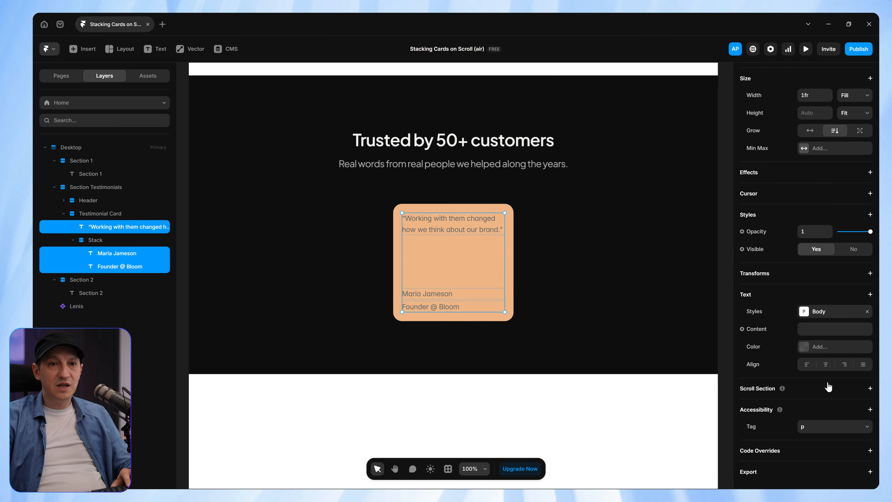
{"action": "left_click", "coordinate": [819, 347]}
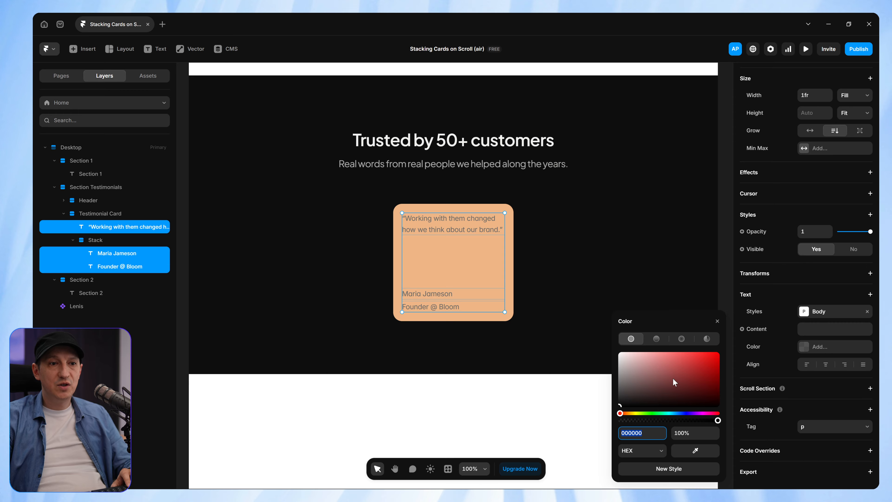
{"action": "left_click", "coordinate": [703, 432]}
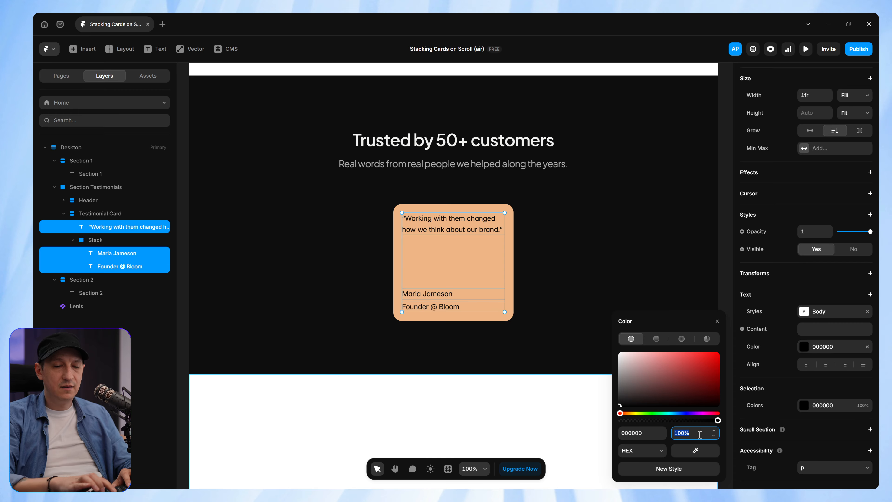
{"action": "type", "text": "80"}
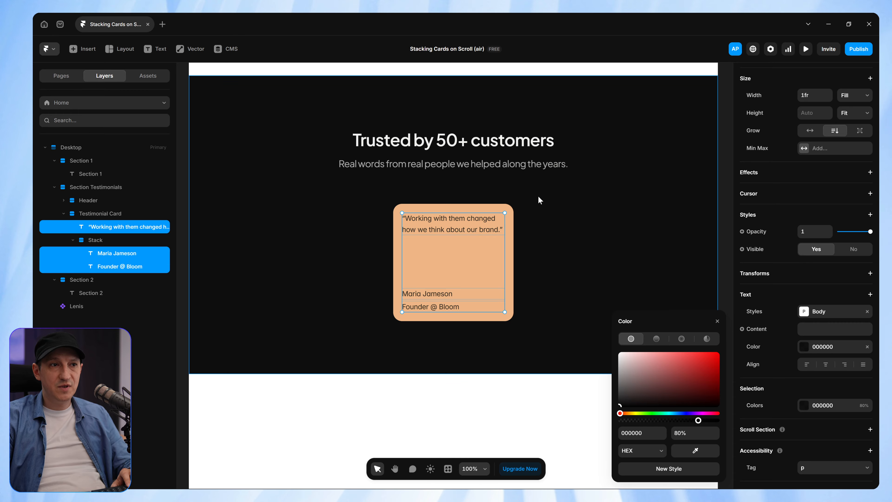
{"action": "left_click", "coordinate": [540, 200]}
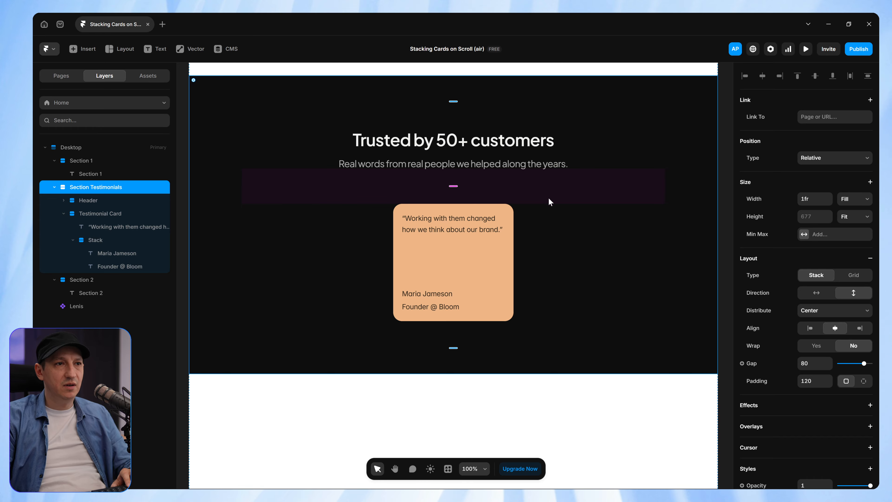
Remove the Body style from the quote text and set its font to Plus Jakarta Sans in Semibold weight
{"action": "left_click", "coordinate": [462, 221]}
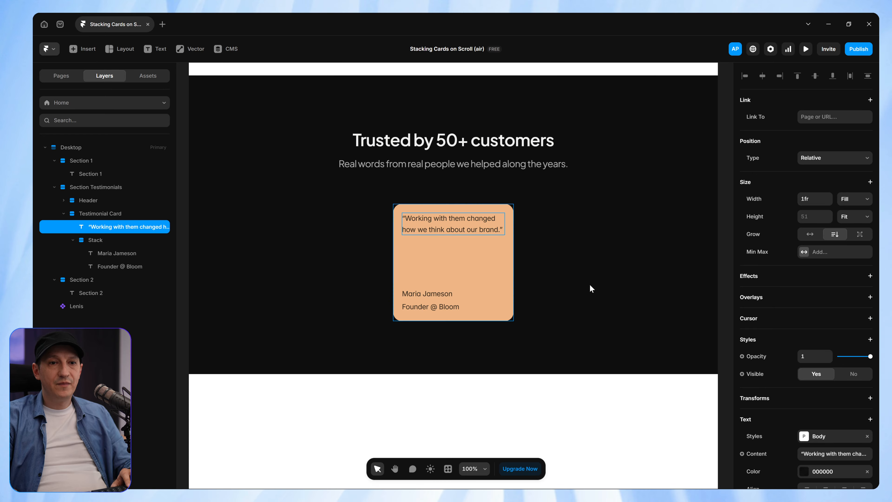
{"action": "scroll", "coordinate": [870, 331], "scroll_direction": "down", "scroll_amount": 4}
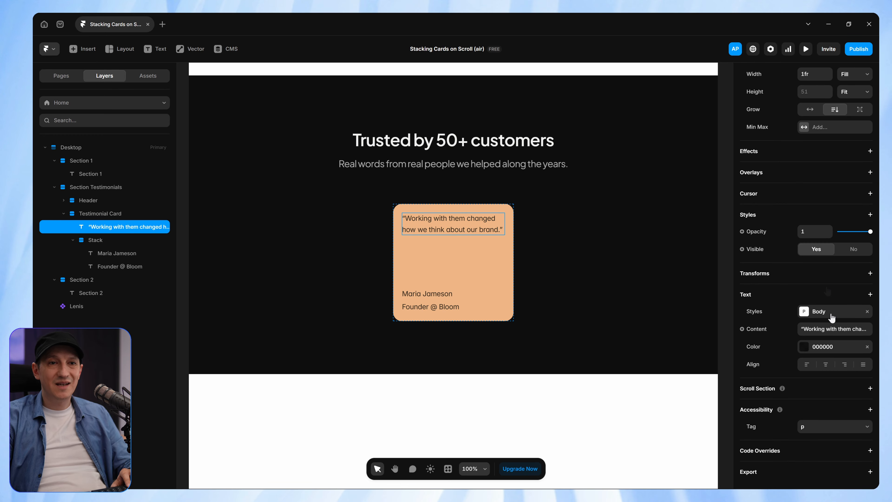
{"action": "left_click", "coordinate": [867, 313]}
{"action": "left_click", "coordinate": [824, 349]}
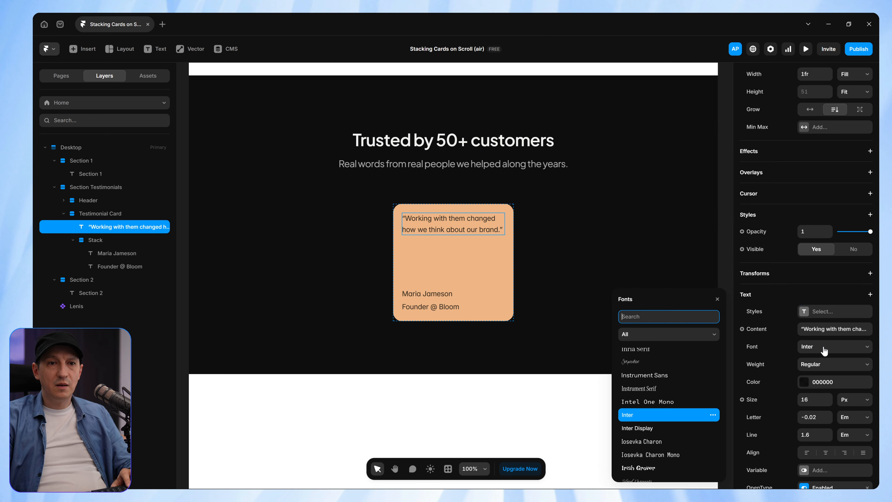
{"action": "type", "text": "plus jaka"}
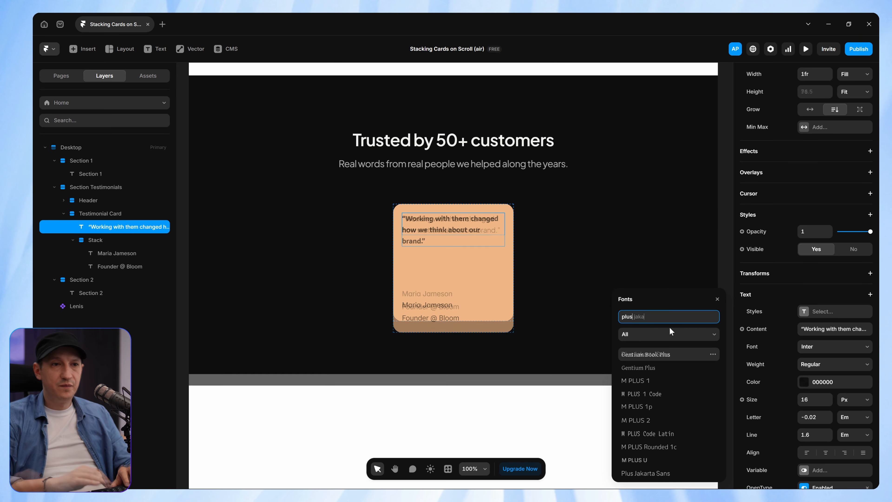
{"action": "left_click", "coordinate": [658, 355]}
{"action": "left_click", "coordinate": [835, 364]}
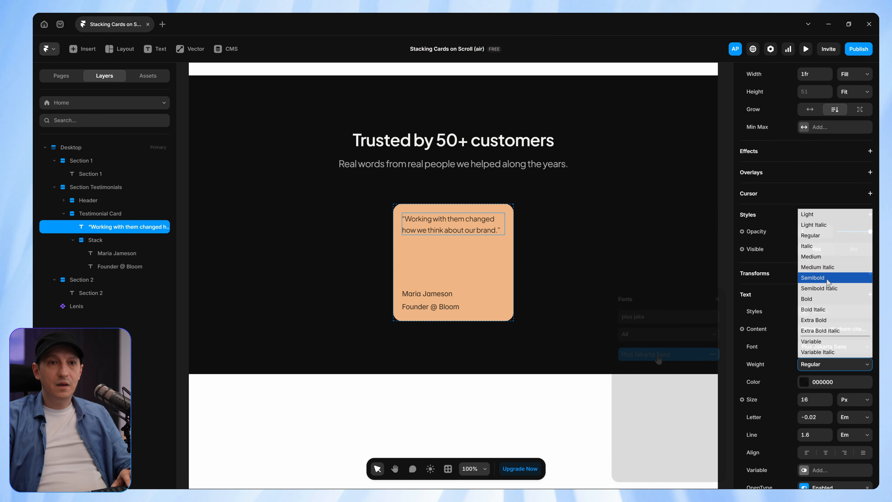
{"action": "left_click", "coordinate": [827, 280]}
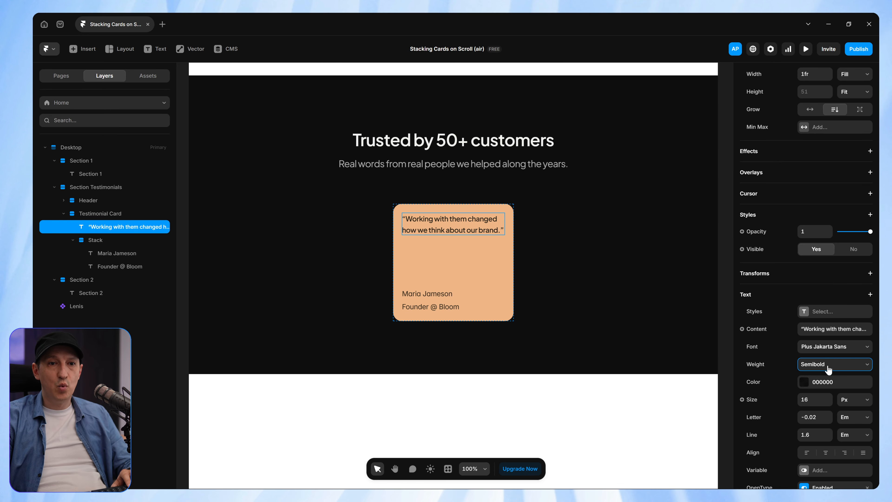
Set the quote text's size to 26 px and its line height to 1.2 em
{"action": "left_click", "coordinate": [813, 400]}
{"action": "type", "text": "26"}
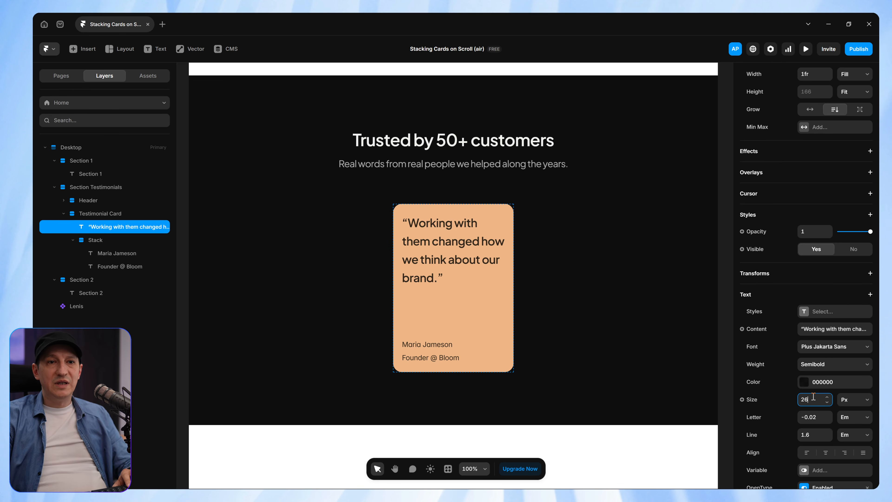
{"action": "left_click", "coordinate": [828, 438]}
{"action": "left_click", "coordinate": [828, 439]}
{"action": "left_click", "coordinate": [828, 439]}
{"action": "left_click", "coordinate": [828, 439]}
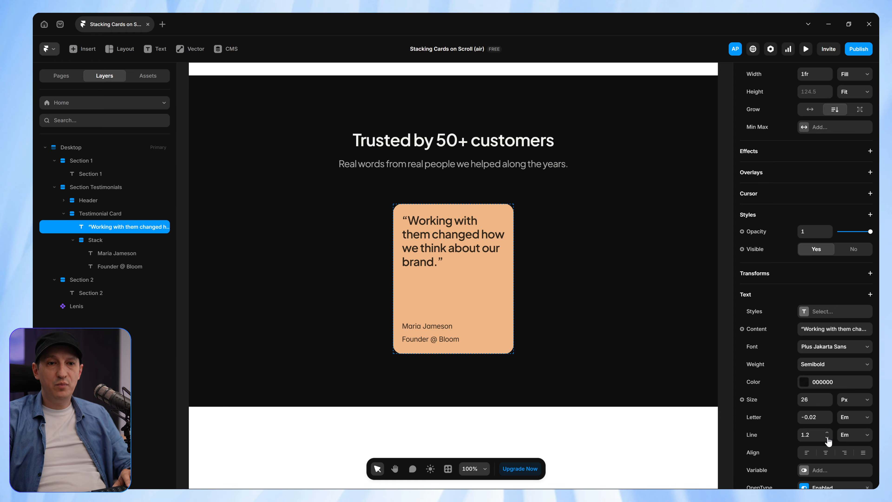
Widen the Testimonial Card to about 339 px
{"action": "key", "text": "Escape"}
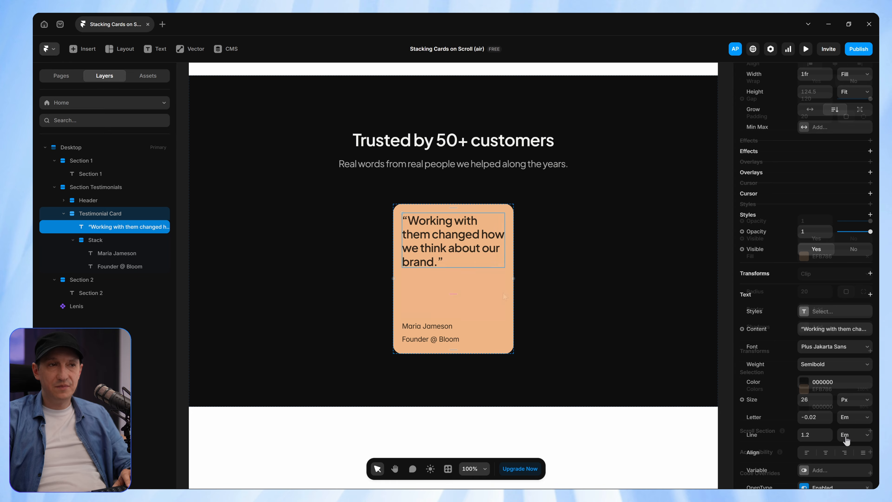
{"action": "left_click_drag", "start_coordinate": [514, 296], "coordinate": [543, 299]}
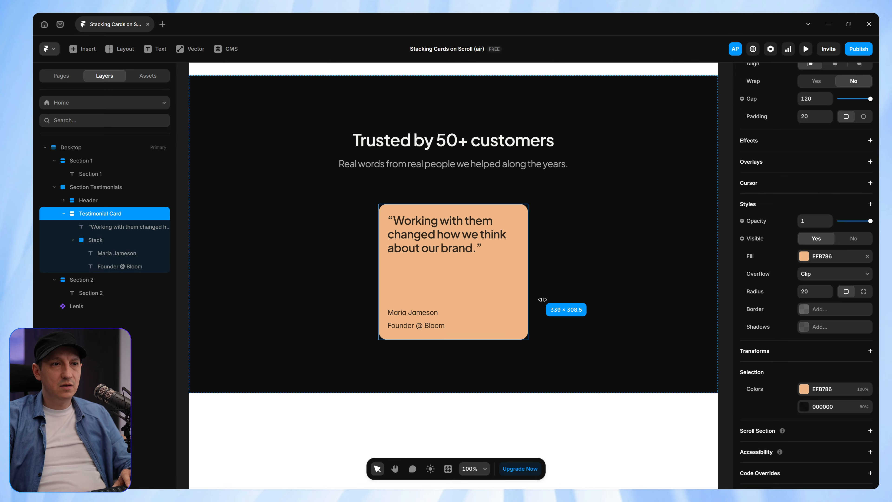
{"action": "left_click", "coordinate": [422, 311]}
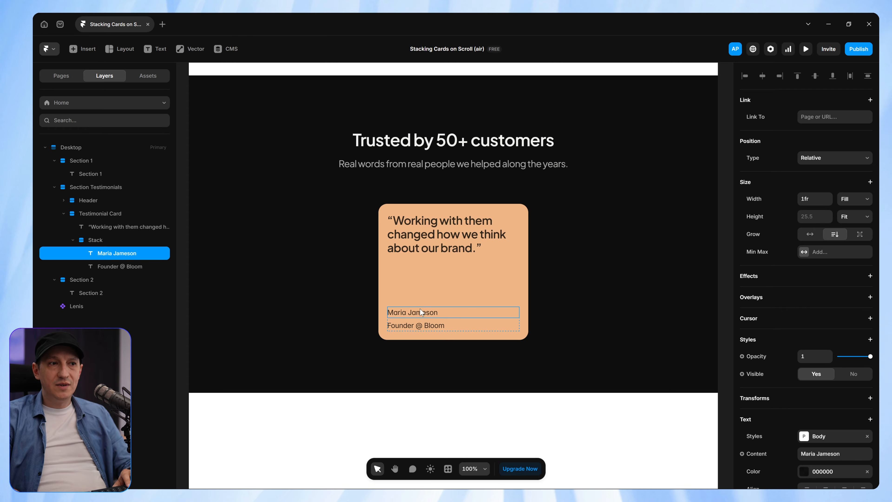
{"action": "scroll", "coordinate": [836, 334], "scroll_direction": "down", "scroll_amount": 4}
{"action": "left_click", "coordinate": [868, 312]}
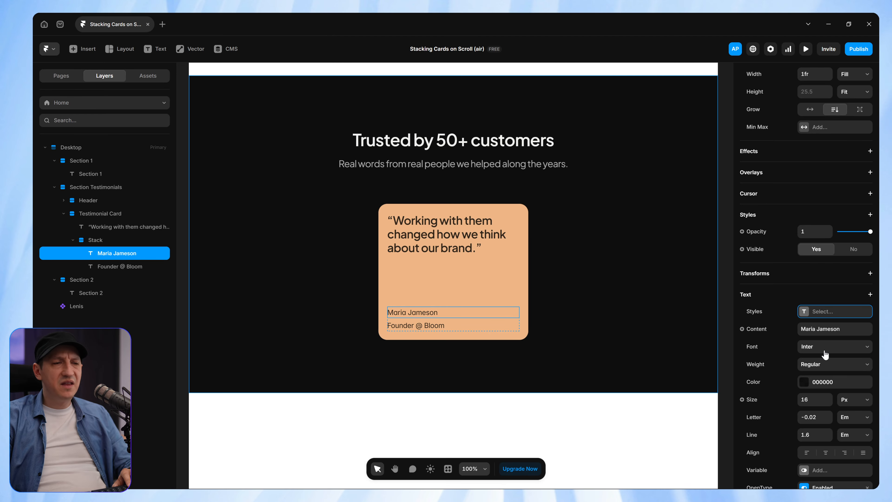
Copy the quote text's style and paste it onto both the customer name and the role line
{"action": "left_click", "coordinate": [456, 235]}
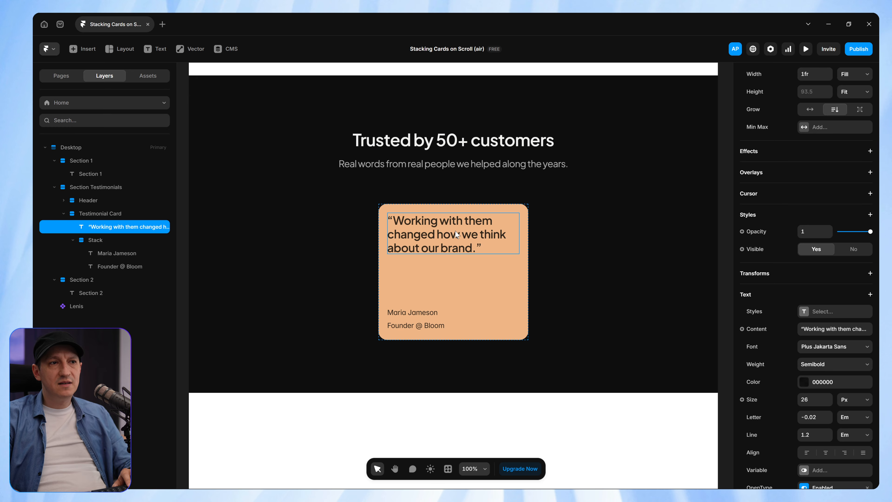
{"action": "right_click", "coordinate": [432, 223]}
{"action": "mouse_move", "coordinate": [475, 305]}
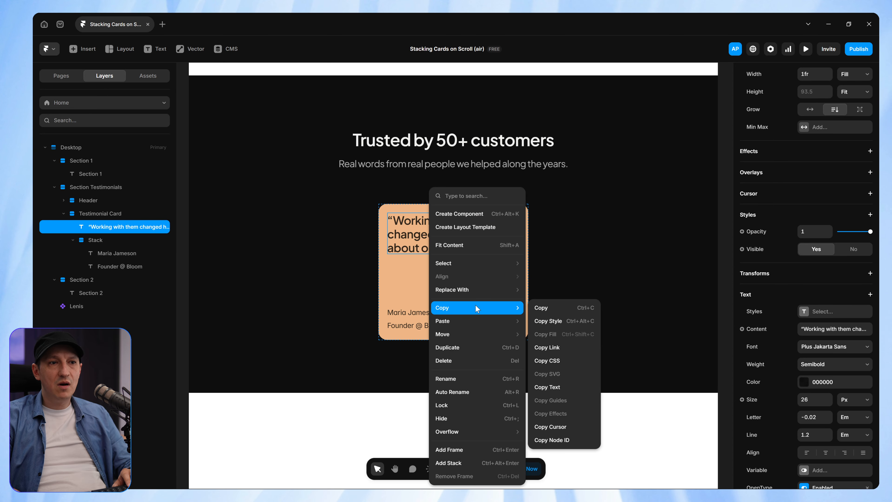
{"action": "left_click", "coordinate": [559, 321]}
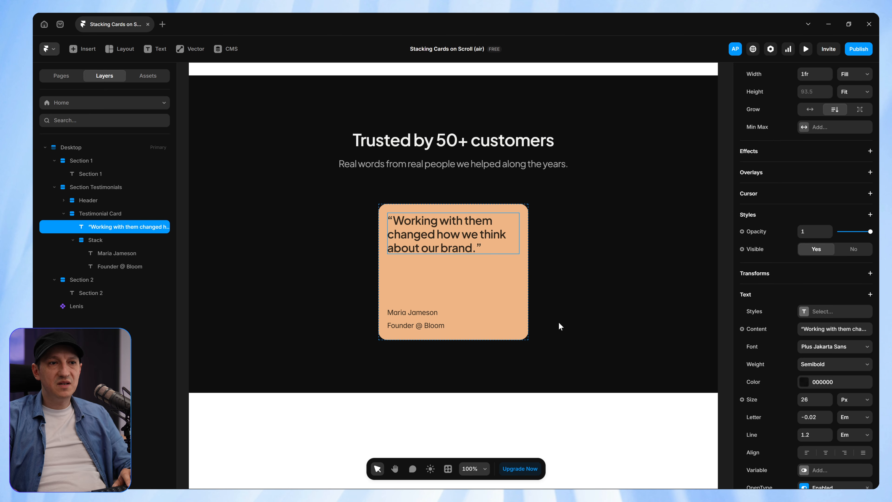
{"action": "left_click", "coordinate": [426, 314]}
{"action": "left_click", "coordinate": [435, 327], "text": "shift"}
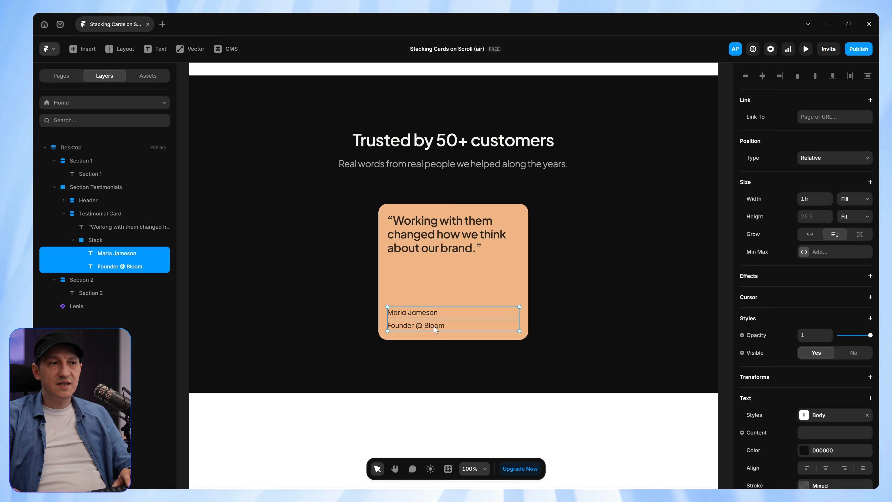
{"action": "right_click", "coordinate": [435, 329]}
{"action": "mouse_move", "coordinate": [477, 162]}
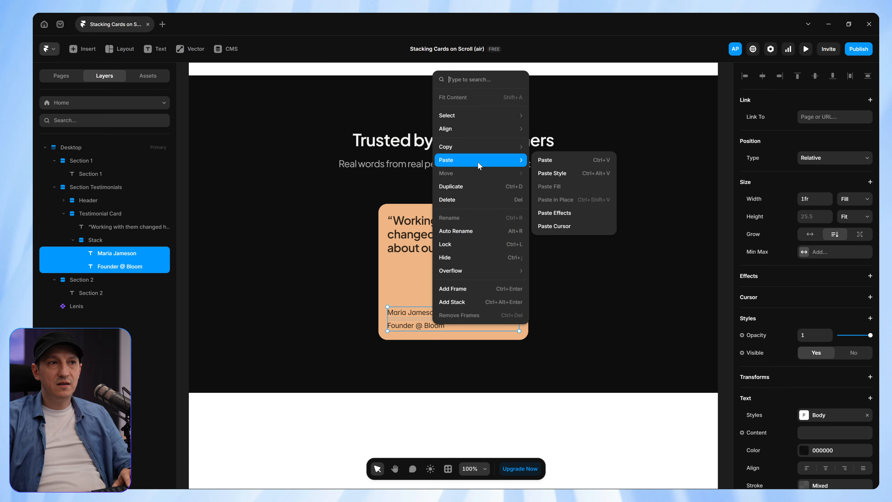
{"action": "left_click", "coordinate": [562, 174]}
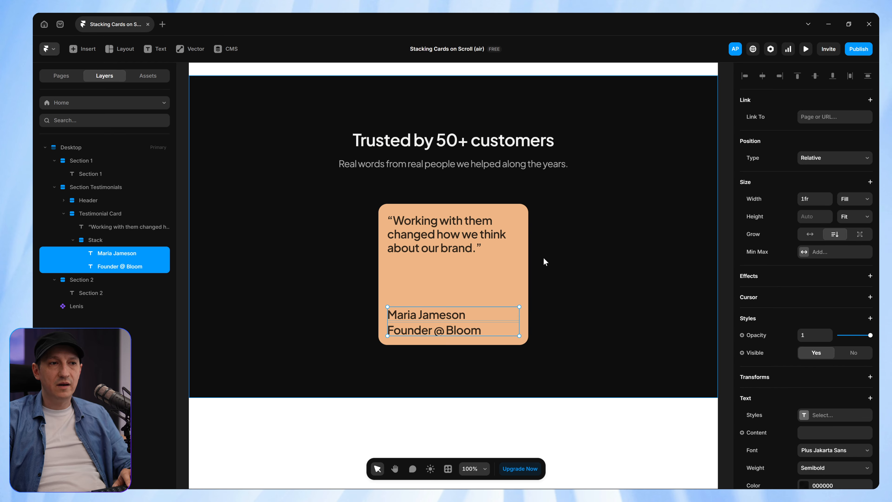
Set the customer name on the Testimonial Card to 18 px with a line height of 1.4 em
{"action": "left_click", "coordinate": [506, 248]}
{"action": "left_click", "coordinate": [449, 316]}
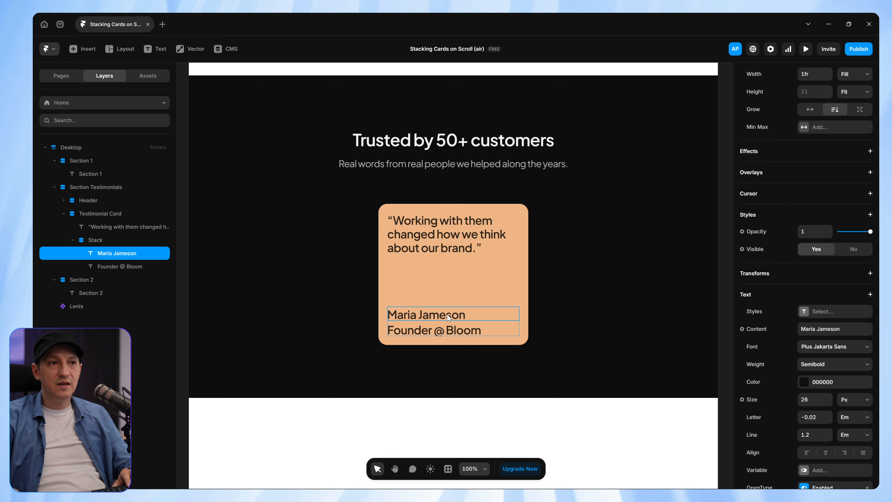
{"action": "left_click", "coordinate": [812, 400]}
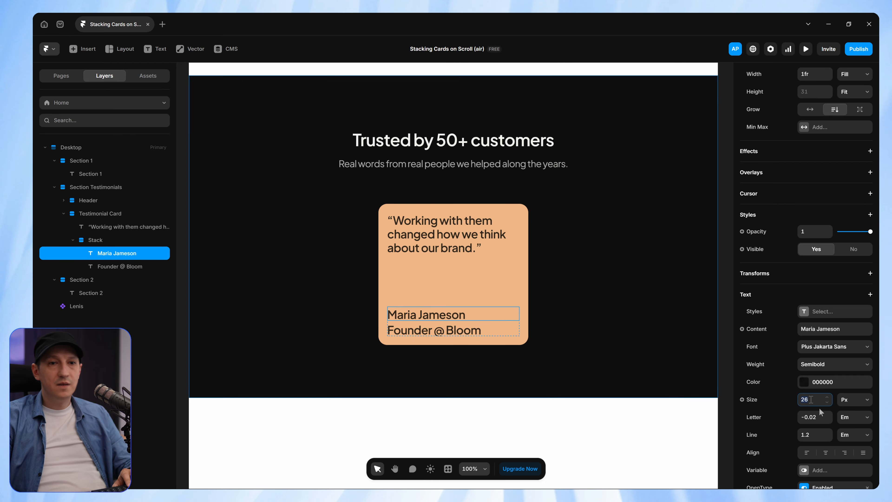
{"action": "type", "text": "18"}
{"action": "key", "text": "Return"}
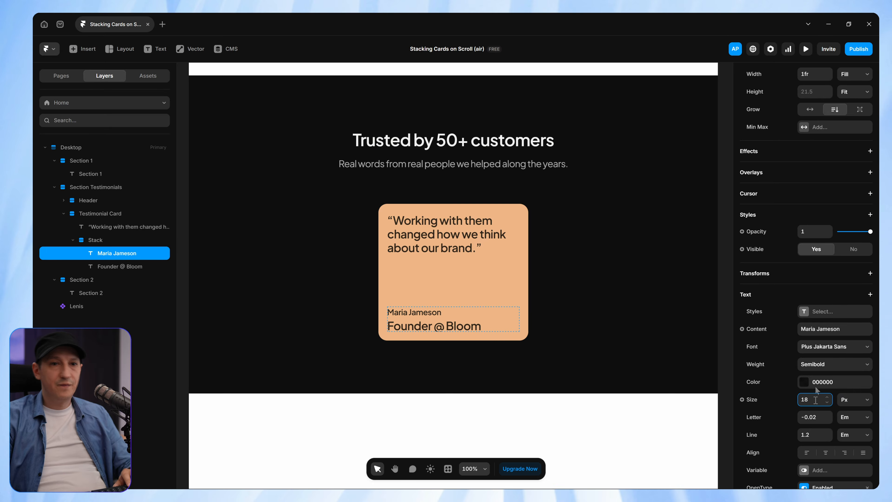
{"action": "left_click", "coordinate": [828, 433]}
{"action": "left_click", "coordinate": [828, 433]}
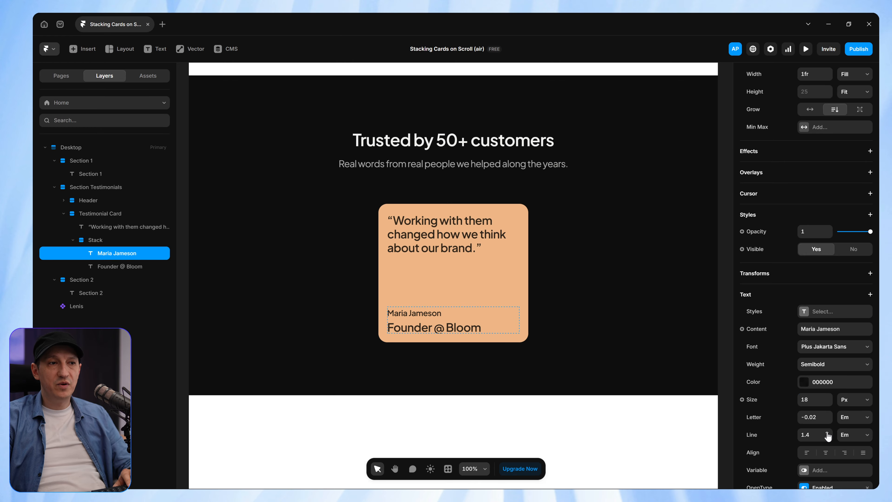
Set the card's role line to 14 px, with a 1.4 em line height and Regular weight
{"action": "left_click", "coordinate": [468, 330]}
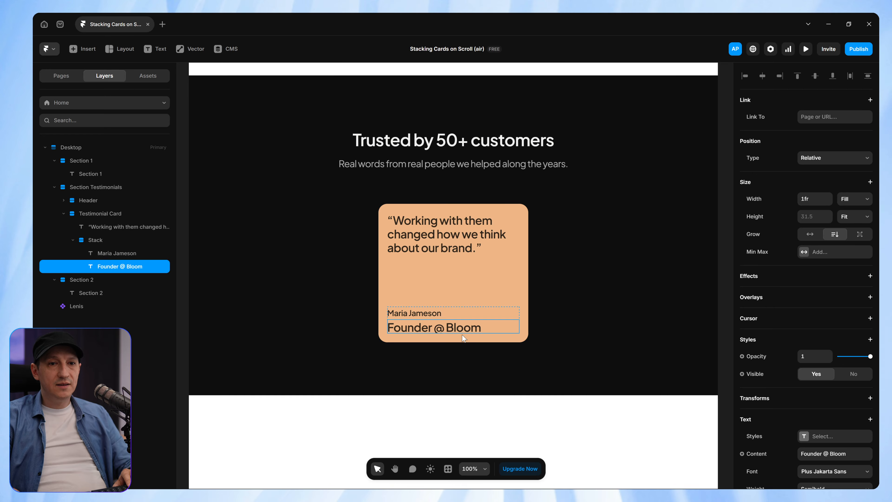
{"action": "scroll", "coordinate": [857, 352], "scroll_direction": "down", "scroll_amount": 5}
{"action": "left_click", "coordinate": [821, 277]}
{"action": "type", "text": "14"}
{"action": "key", "text": "Tab"}
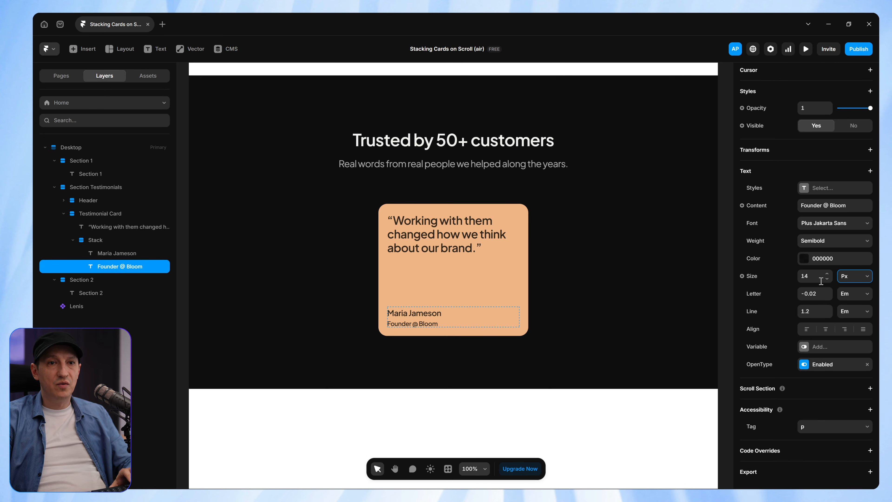
{"action": "left_click", "coordinate": [828, 309]}
{"action": "left_click", "coordinate": [828, 310]}
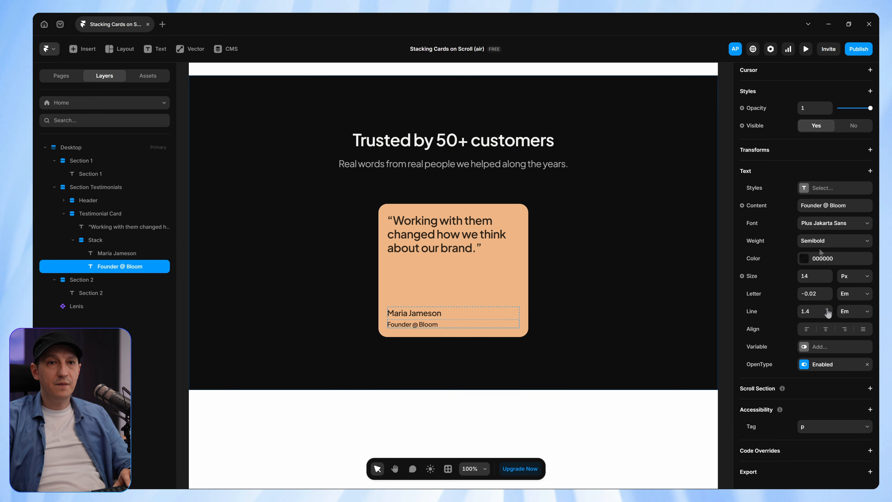
{"action": "left_click", "coordinate": [826, 240]}
{"action": "left_click", "coordinate": [826, 274]}
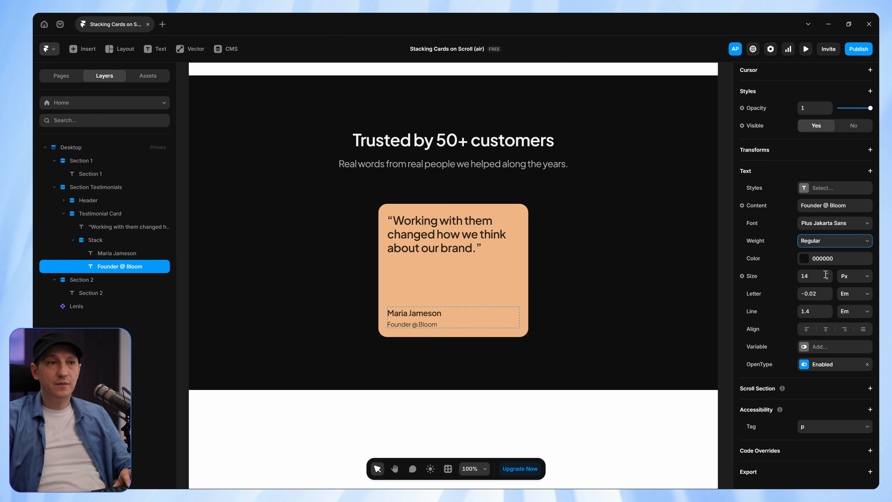
{"action": "left_click", "coordinate": [568, 262]}
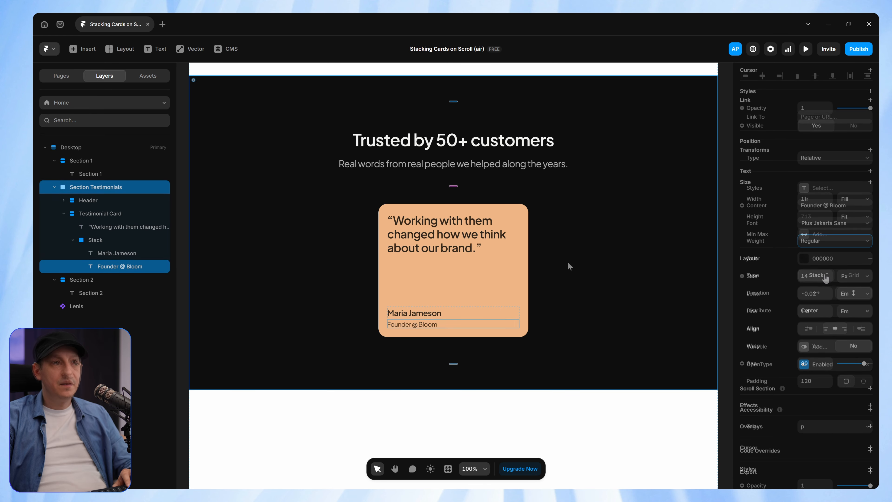
Convert the Testimonial Card into a component, keeping the name Testimonial Card
{"action": "left_click", "coordinate": [511, 273]}
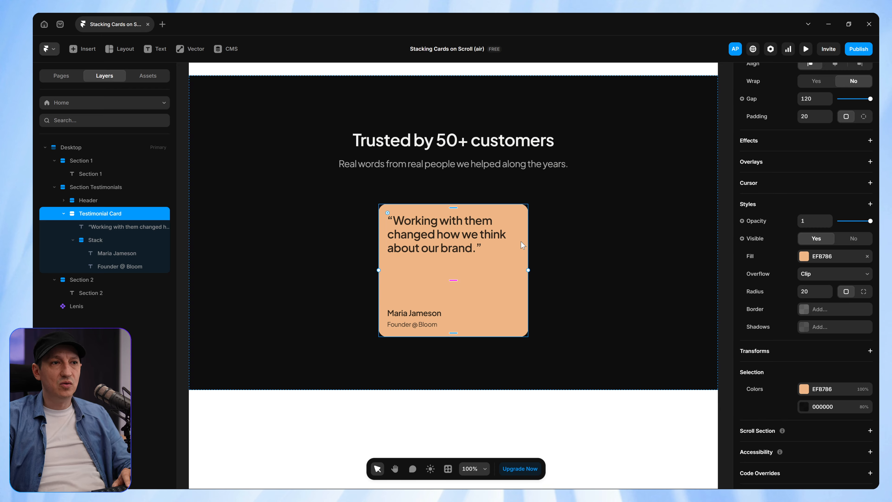
{"action": "right_click", "coordinate": [520, 263]}
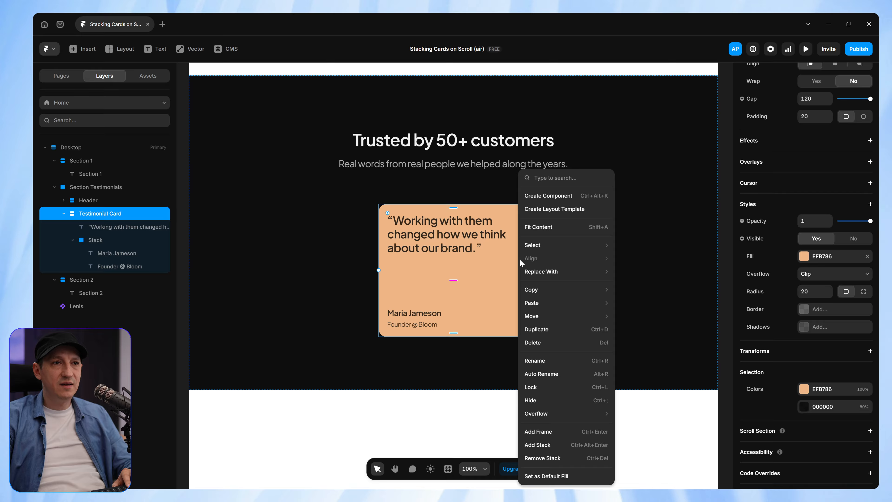
{"action": "left_click", "coordinate": [563, 199]}
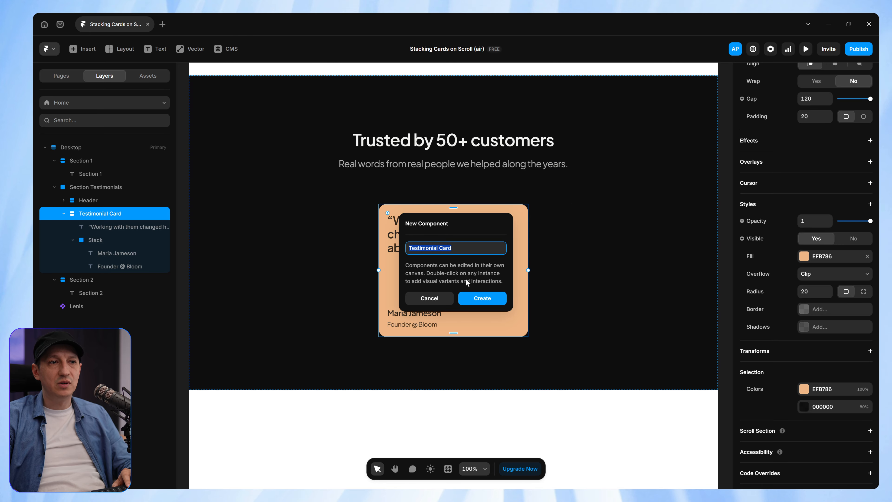
{"action": "left_click", "coordinate": [475, 300]}
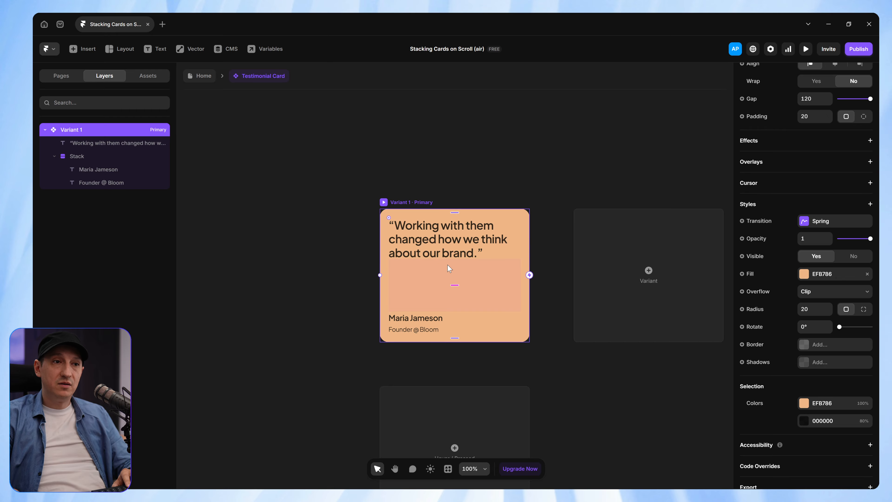
Create a color variable named Card Fill from the fill of the component's primary variant
{"action": "left_click", "coordinate": [431, 226]}
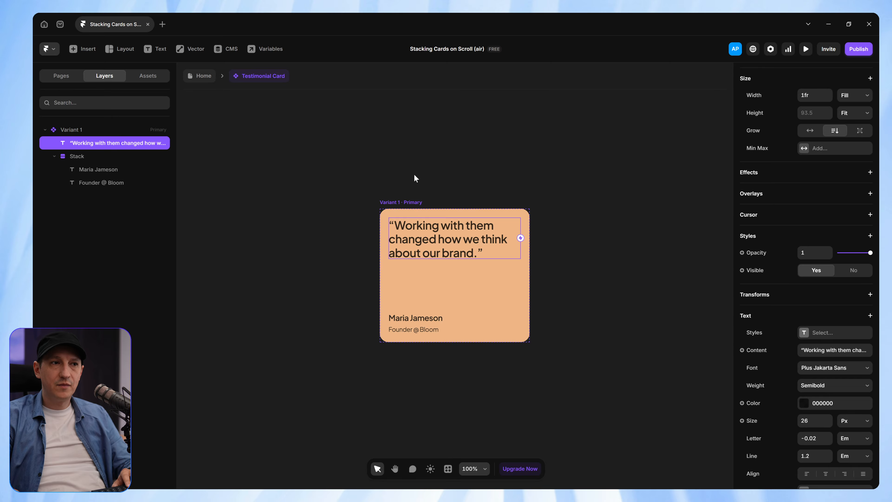
{"action": "left_click", "coordinate": [412, 156]}
{"action": "left_click", "coordinate": [411, 203]}
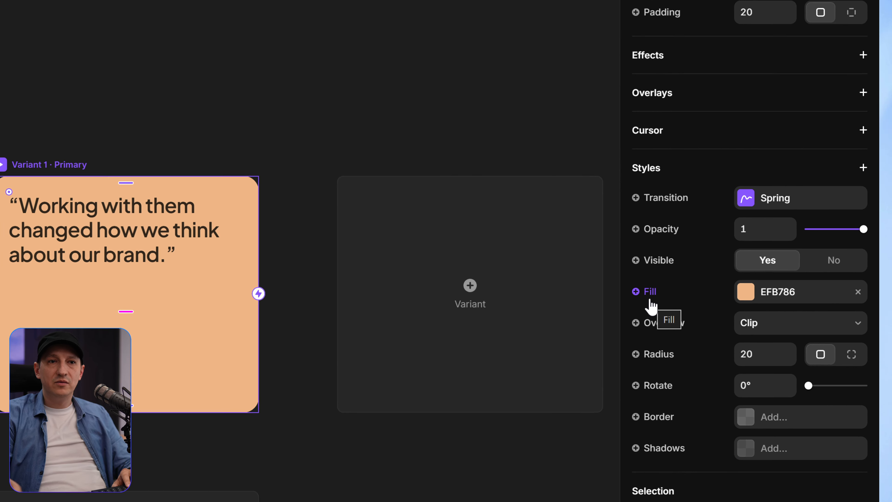
{"action": "left_click", "coordinate": [643, 302]}
{"action": "mouse_move", "coordinate": [659, 332]}
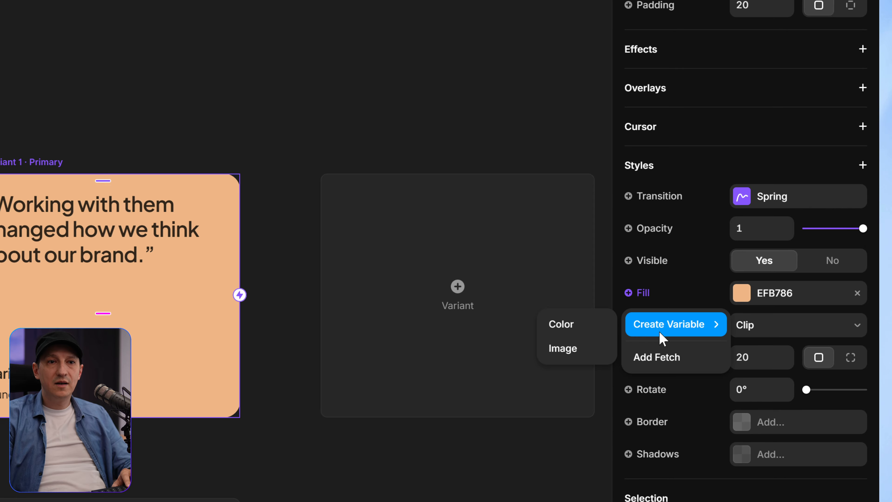
{"action": "left_click", "coordinate": [592, 323]}
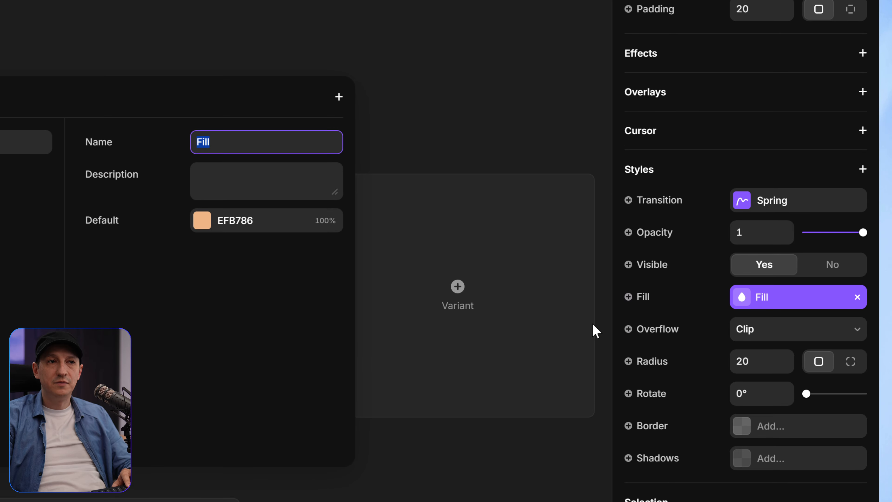
{"action": "type", "text": "Card Fill"}
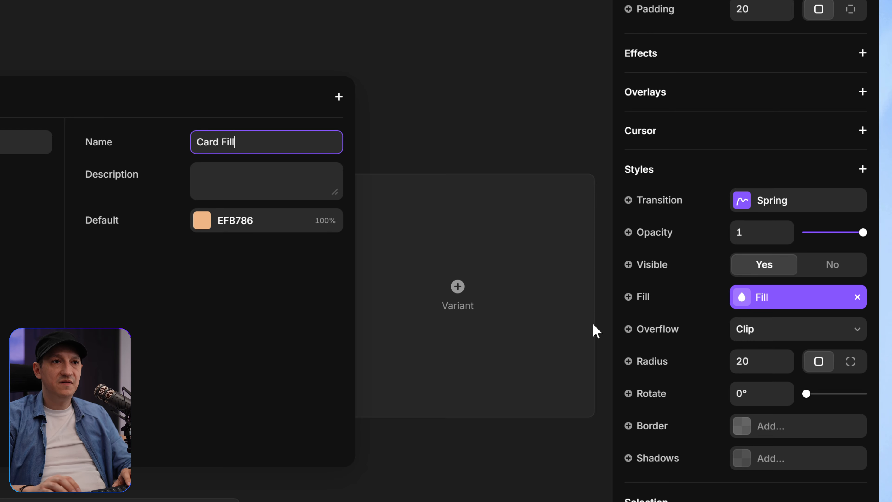
{"action": "key", "text": "Return"}
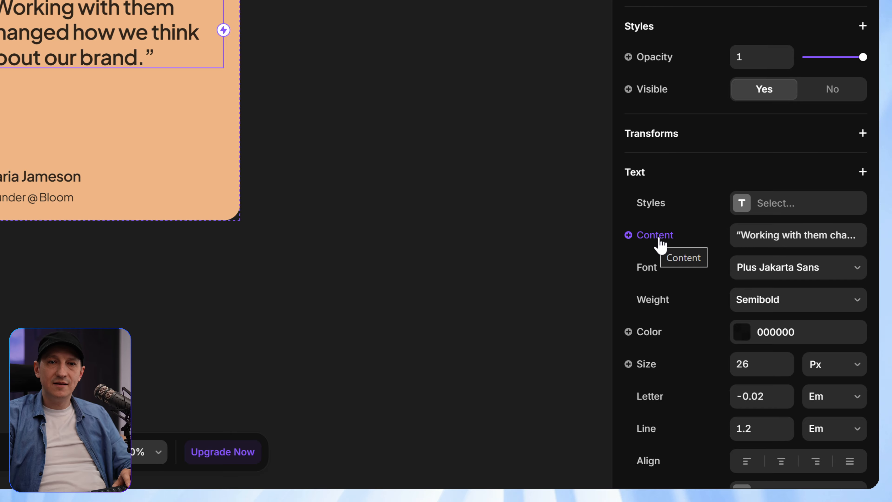
Create a plain text variable named Quote Text from the quote's content
{"action": "left_click", "coordinate": [657, 243]}
{"action": "mouse_move", "coordinate": [670, 271]}
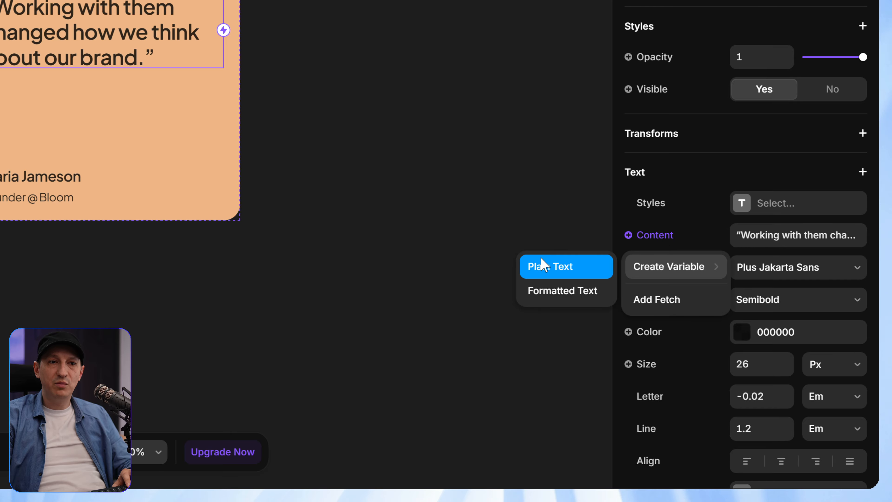
{"action": "left_click", "coordinate": [563, 265]}
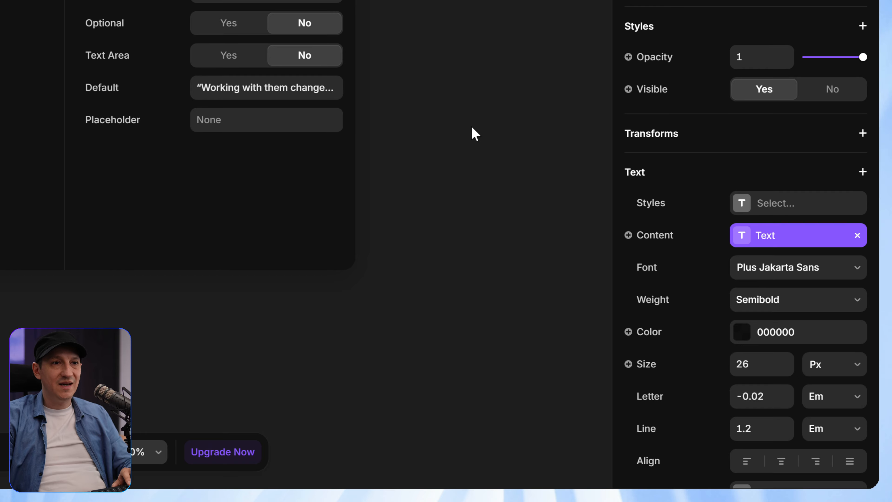
{"action": "left_click", "coordinate": [453, 132]}
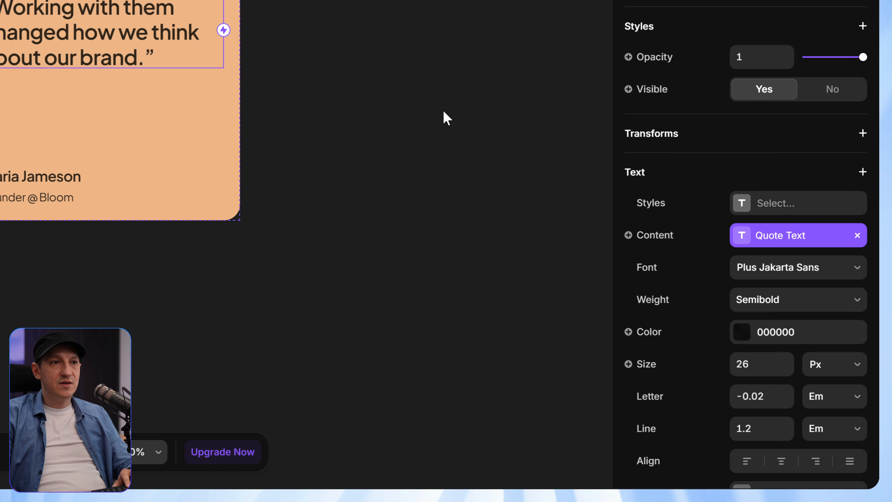
Create a plain text variable named Author Text from the customer name's content
{"action": "left_click_drag", "start_coordinate": [556, 48], "coordinate": [561, 88]}
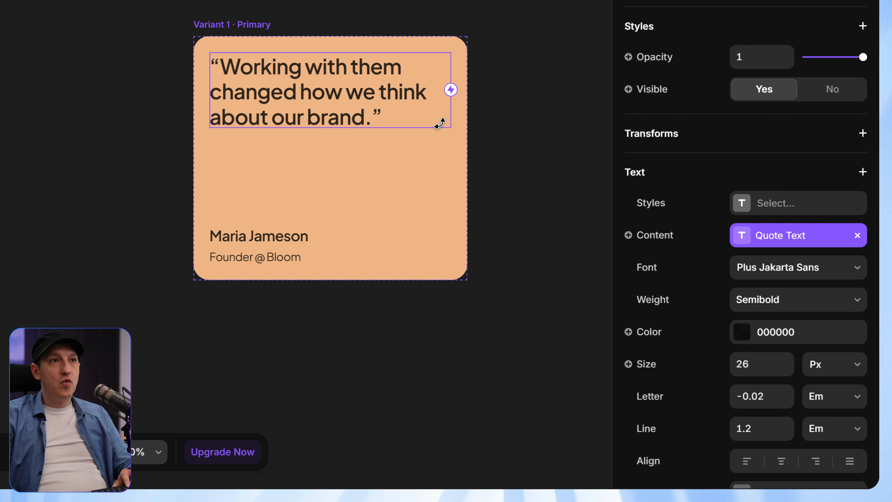
{"action": "left_click", "coordinate": [291, 239]}
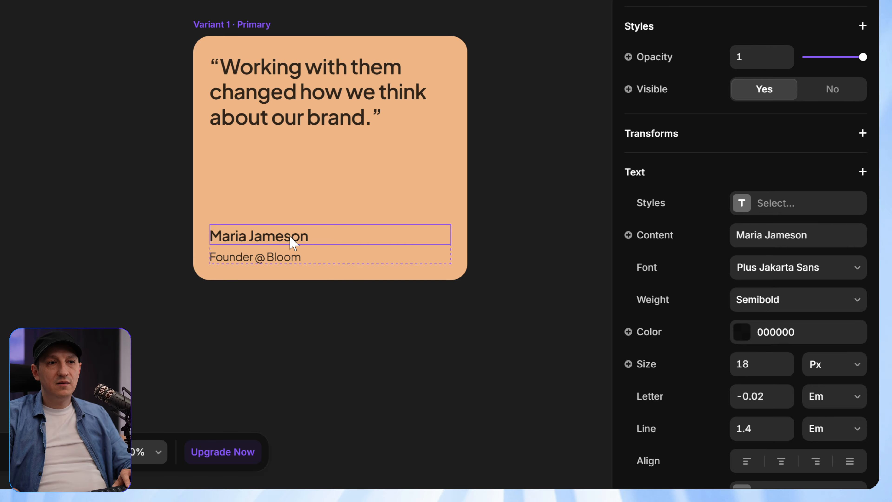
{"action": "left_click", "coordinate": [661, 234]}
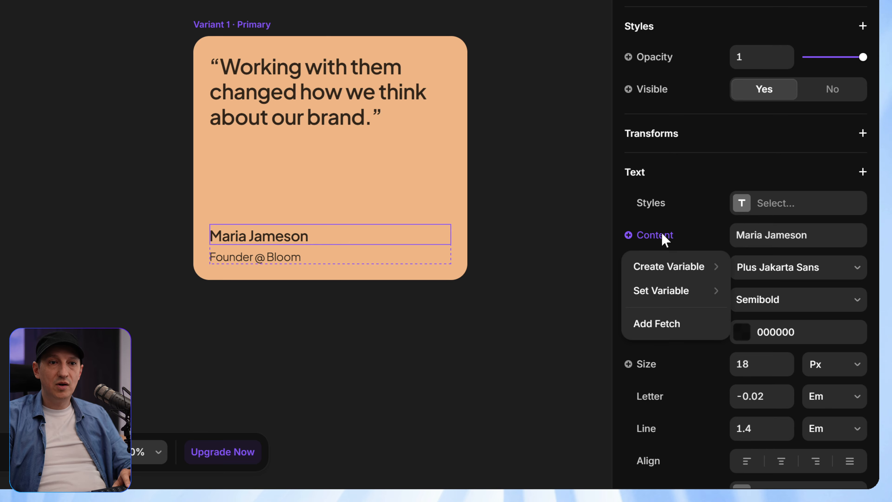
{"action": "mouse_move", "coordinate": [673, 278]}
{"action": "left_click", "coordinate": [582, 267]}
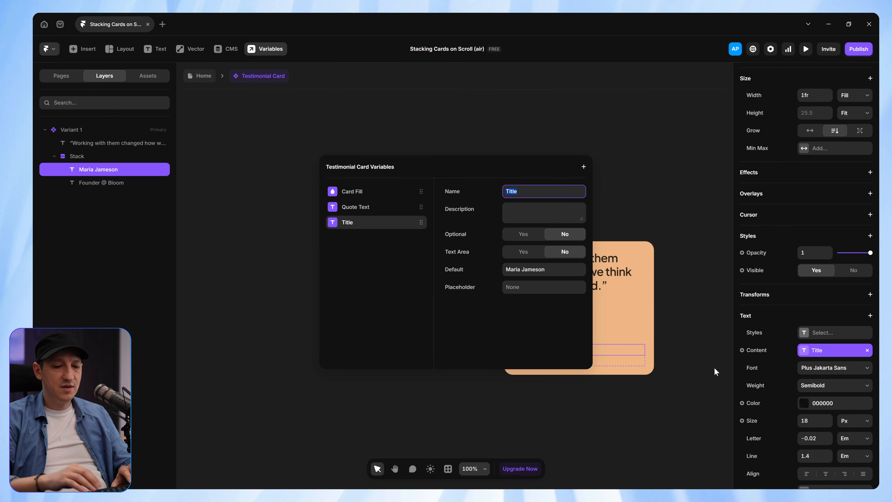
{"action": "type", "text": "Quote"}
{"action": "key", "text": "ctrl+BackSpace"}
{"action": "type", "text": "Author Name"}
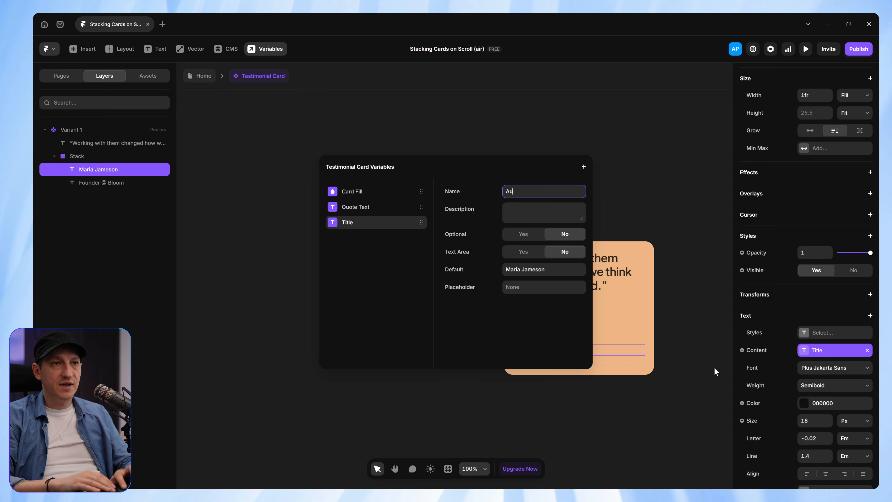
Create a plain text variable named Author Details from the role line's content
{"action": "left_click", "coordinate": [540, 363]}
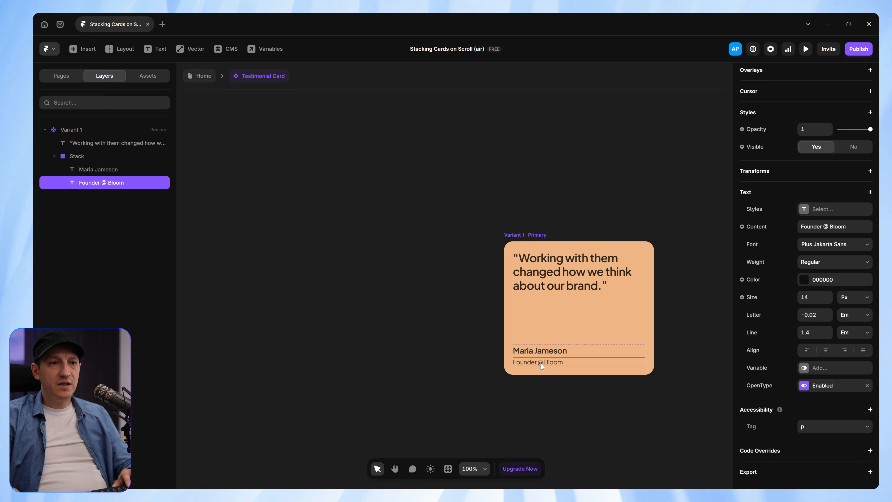
{"action": "left_click", "coordinate": [762, 227]}
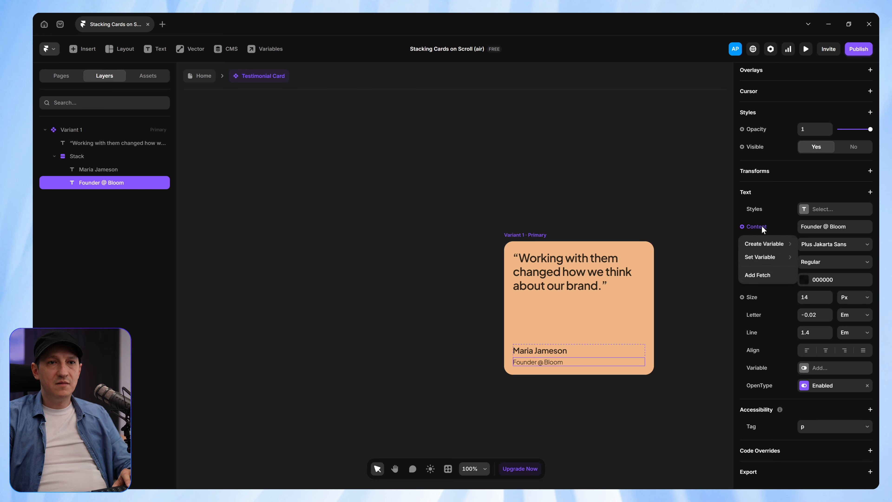
{"action": "mouse_move", "coordinate": [764, 243]}
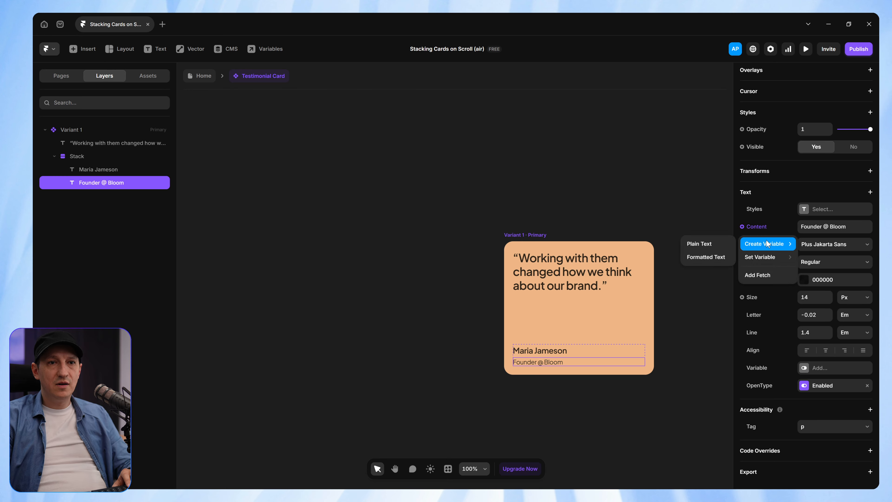
{"action": "left_click", "coordinate": [705, 245]}
{"action": "type", "text": "Author Details"}
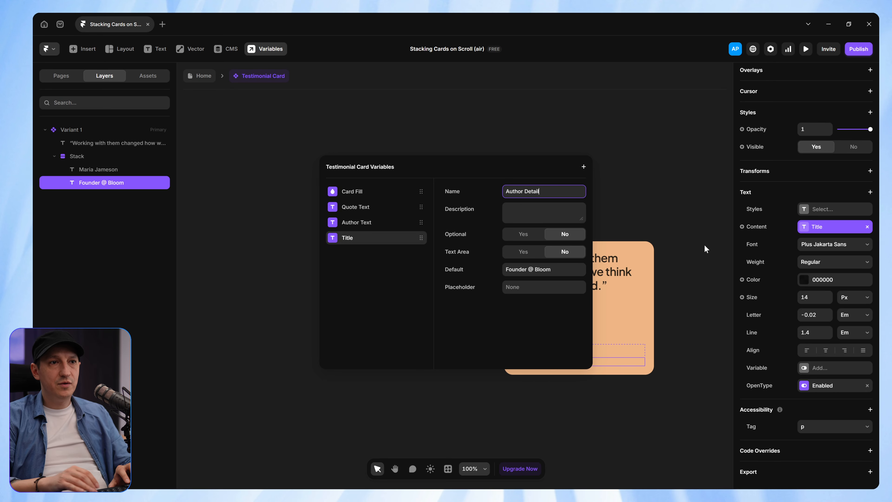
{"action": "left_click", "coordinate": [663, 197]}
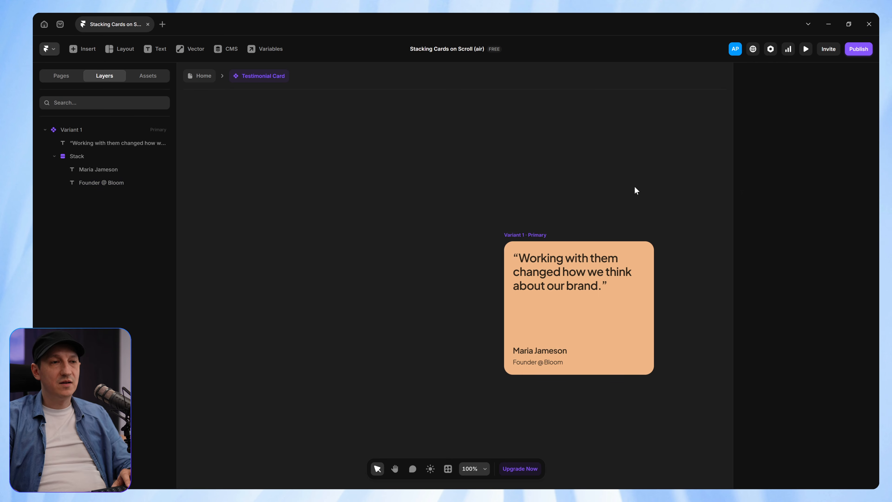
Return to the Home page and select the Testimonial Card instance in the testimonials section
{"action": "left_click", "coordinate": [197, 77]}
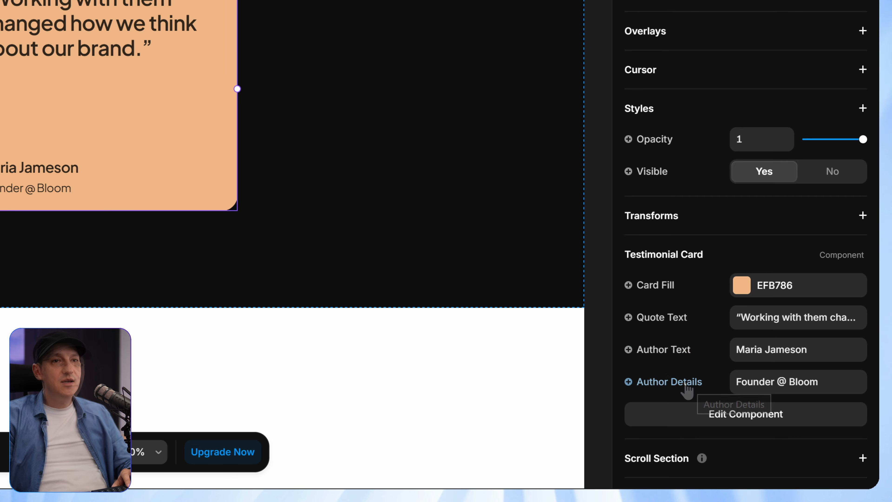
{"action": "key", "text": "Escape"}
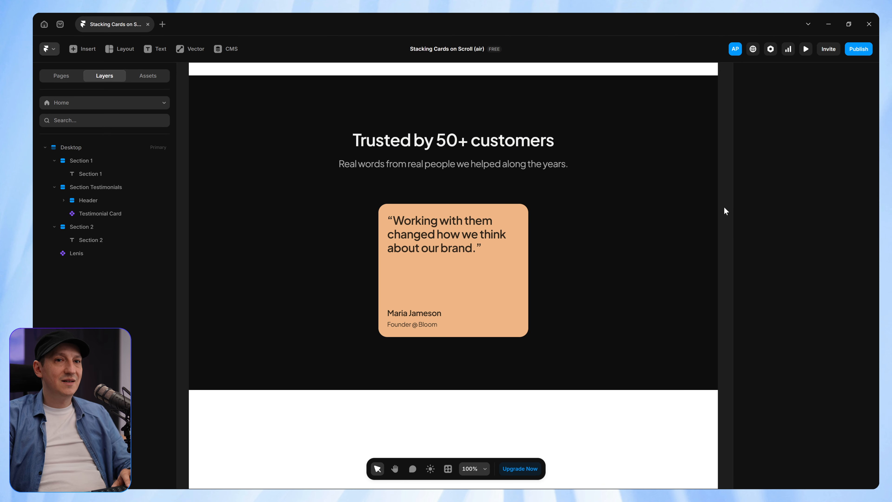
{"action": "left_click", "coordinate": [437, 250]}
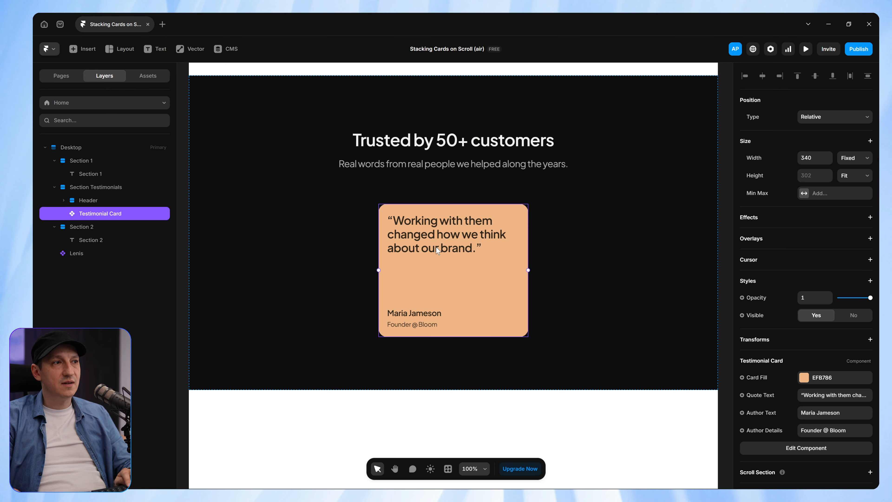
Duplicate the Testimonial Card instance twice in the testimonials section
{"action": "key", "text": "ctrl+d"}
{"action": "scroll", "coordinate": [457, 243], "scroll_direction": "down", "scroll_amount": 3}
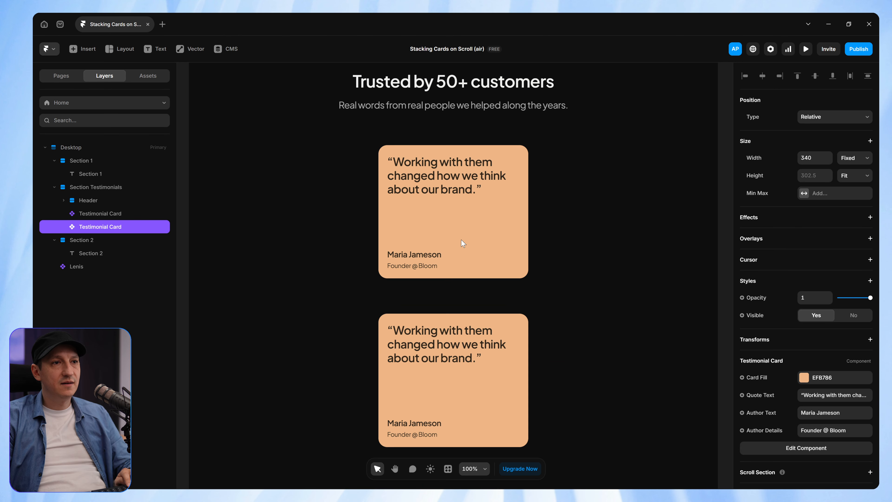
{"action": "key", "text": "ctrl+d"}
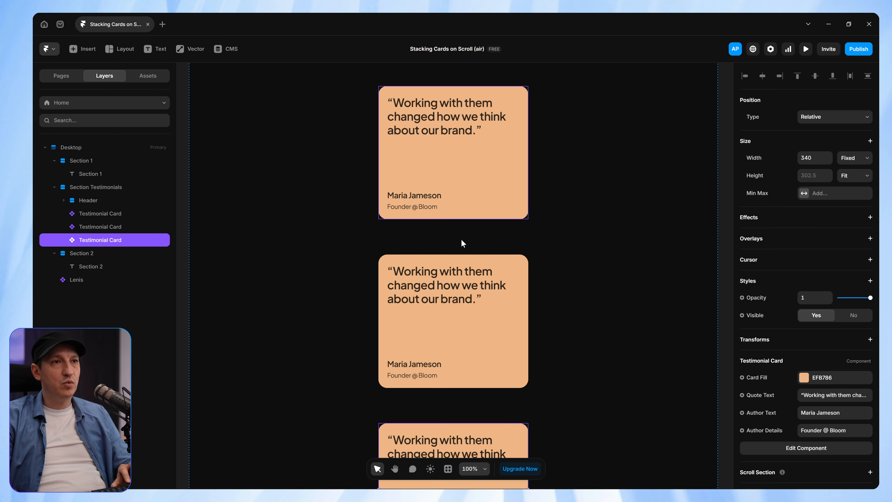
{"action": "scroll", "coordinate": [481, 228], "scroll_direction": "down", "scroll_amount": 5}
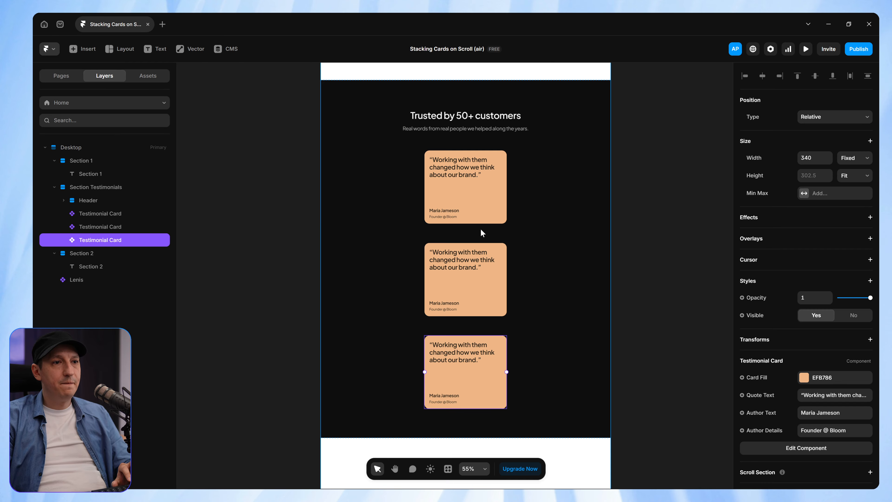
Wrap the three Testimonial Cards in a vertical stack and set its gap to 80
{"action": "left_click", "coordinate": [466, 276], "text": "shift"}
{"action": "left_click", "coordinate": [471, 187], "text": "shift"}
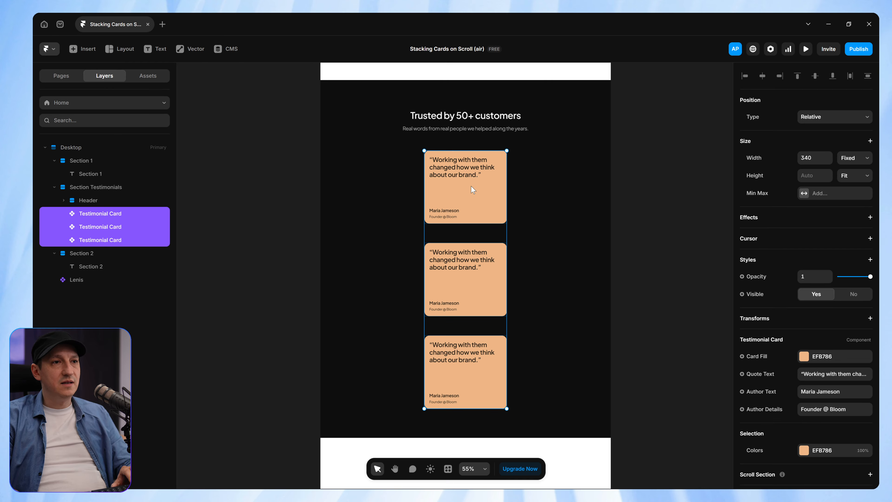
{"action": "key", "text": "ctrl+Return"}
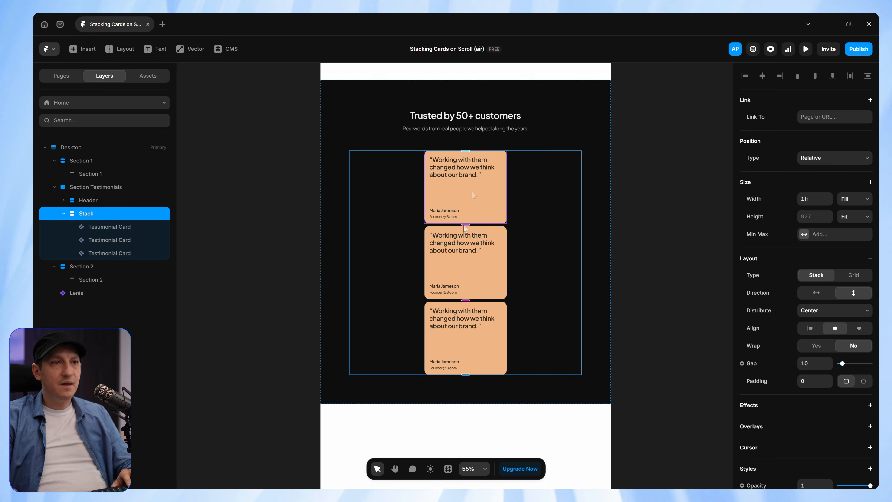
{"action": "left_click", "coordinate": [467, 225]}
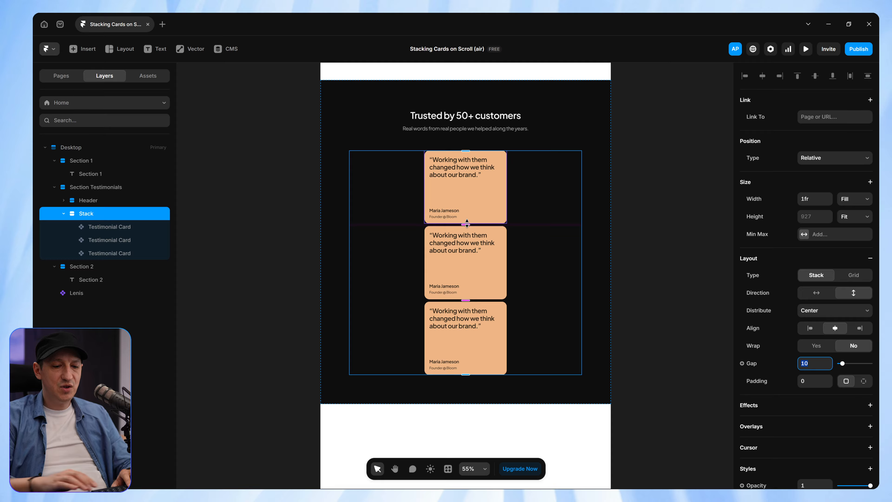
{"action": "type", "text": "80"}
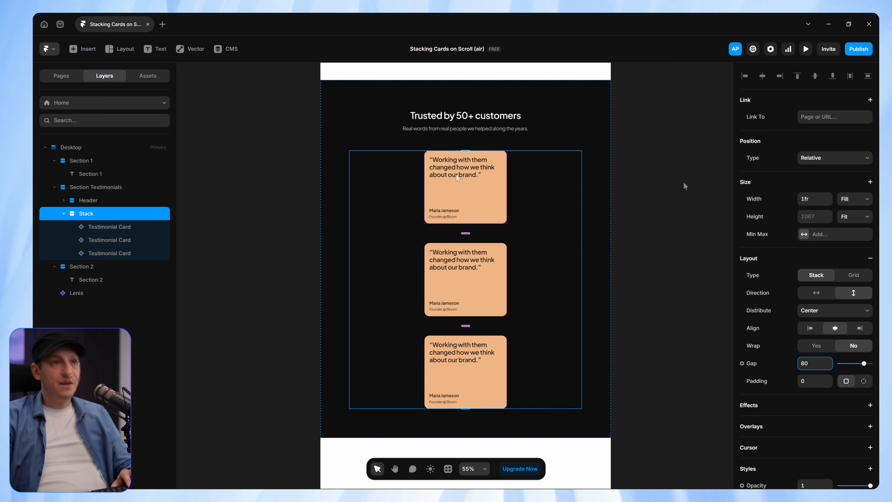
Set the width of all three Testimonial Cards in the stack to Fill
{"action": "left_click", "coordinate": [458, 188]}
{"action": "left_click", "coordinate": [469, 280], "text": "shift"}
{"action": "left_click", "coordinate": [477, 372], "text": "shift"}
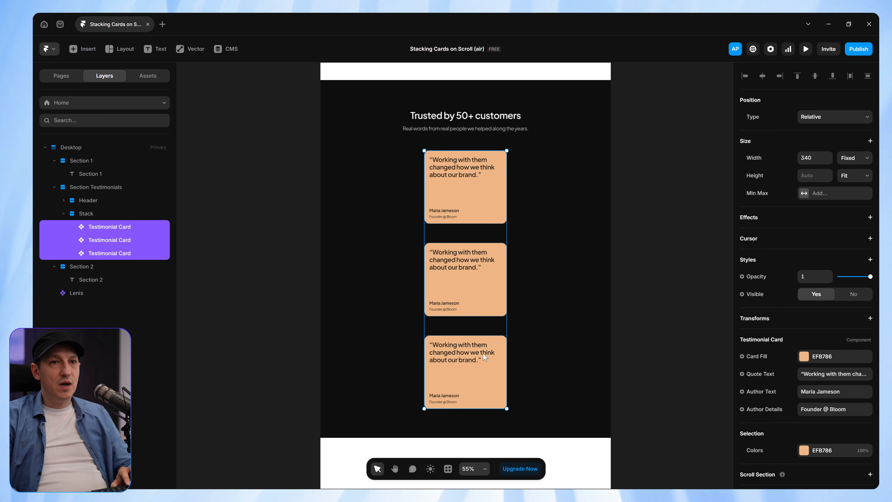
{"action": "left_click", "coordinate": [855, 159]}
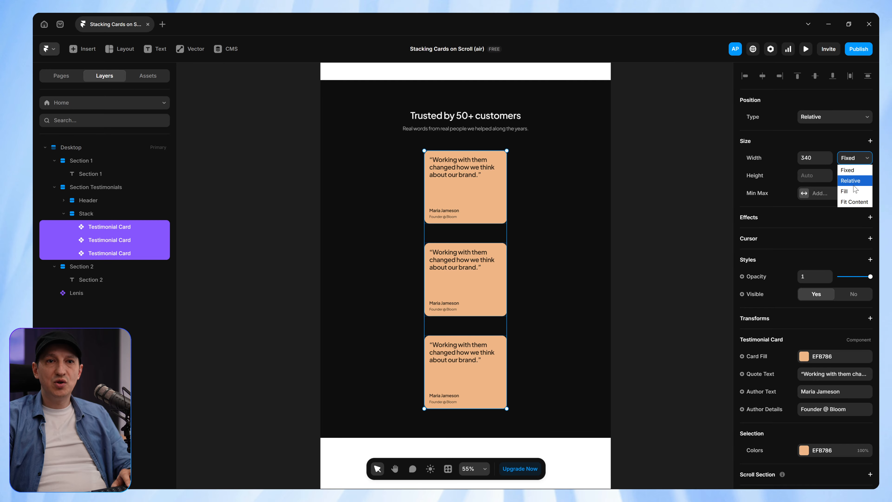
{"action": "left_click", "coordinate": [854, 193]}
{"action": "left_click", "coordinate": [663, 202]}
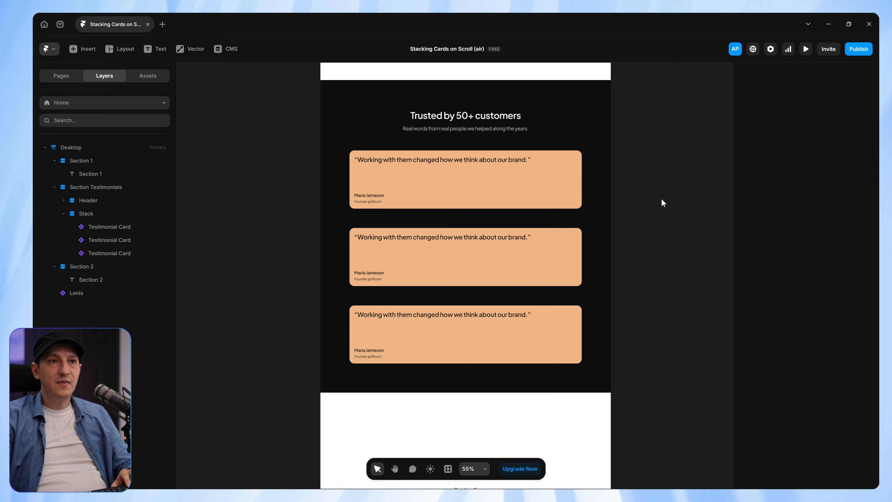
Change the card stack's width to Fixed and narrow it to about 402
{"action": "left_click", "coordinate": [565, 197]}
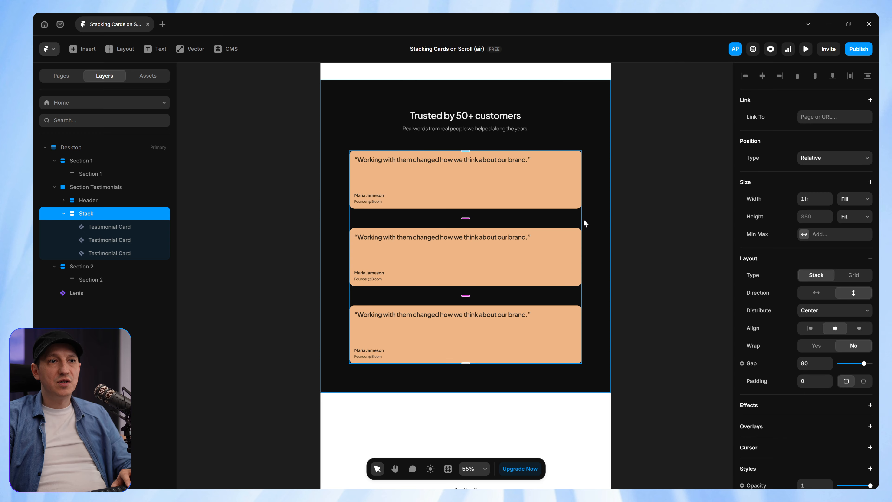
{"action": "left_click", "coordinate": [855, 199]}
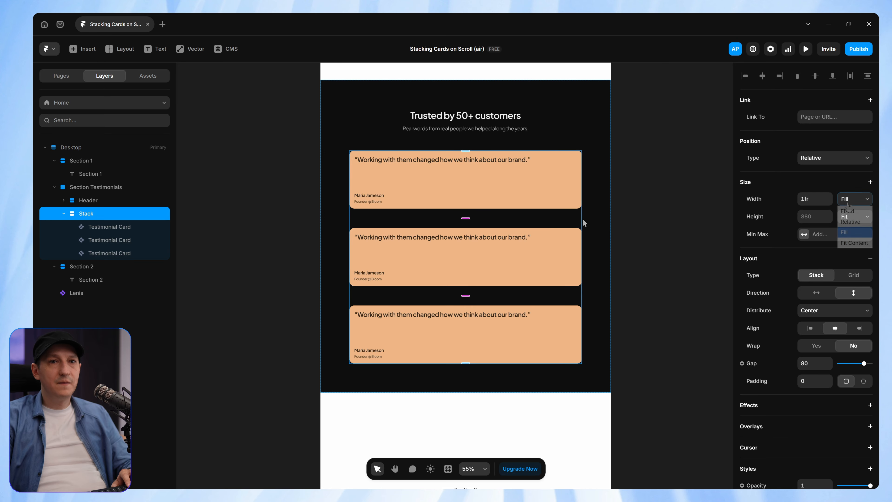
{"action": "left_click", "coordinate": [847, 211]}
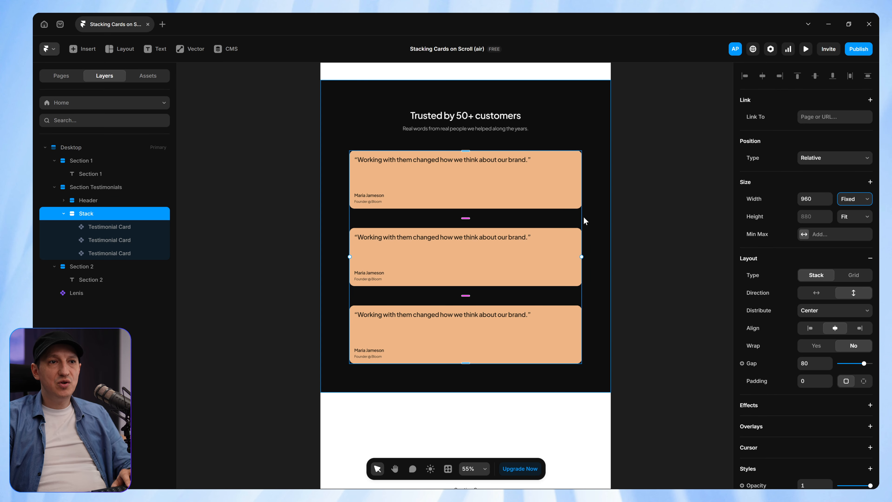
{"action": "left_click_drag", "start_coordinate": [580, 220], "coordinate": [447, 216]}
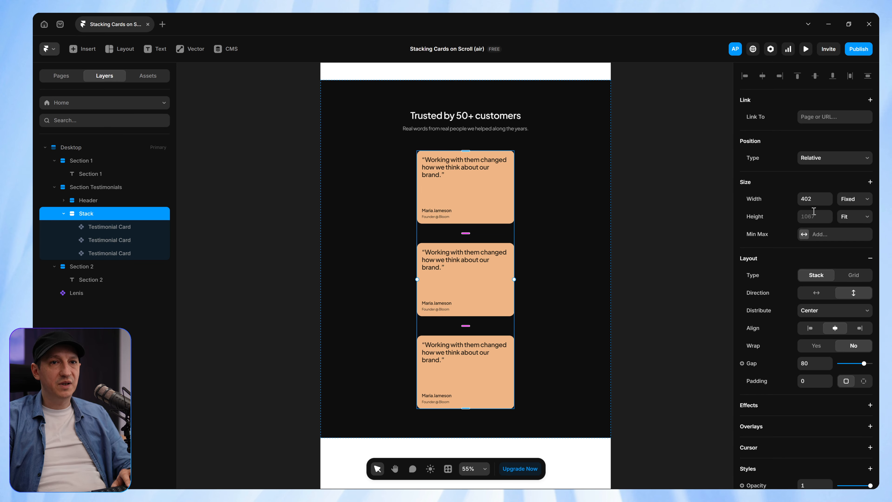
{"action": "left_click", "coordinate": [668, 220]}
Duplicate the last Testimonial Card in the stack three times
{"action": "scroll", "coordinate": [573, 231], "scroll_direction": "down", "scroll_amount": 2}
{"action": "scroll", "coordinate": [540, 182], "scroll_direction": "down", "scroll_amount": 2}
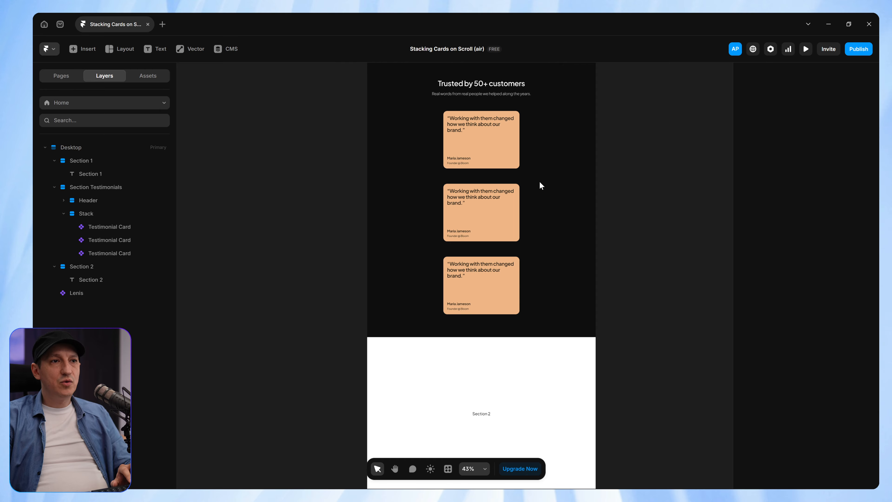
{"action": "left_click", "coordinate": [497, 264]}
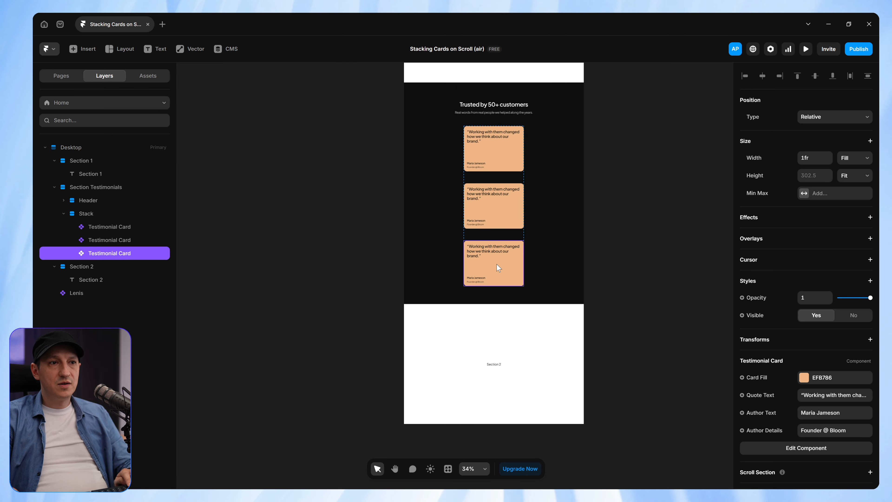
{"action": "key", "text": "ctrl+d"}
{"action": "key", "text": "ctrl+d"}
{"action": "key", "text": "ctrl+d"}
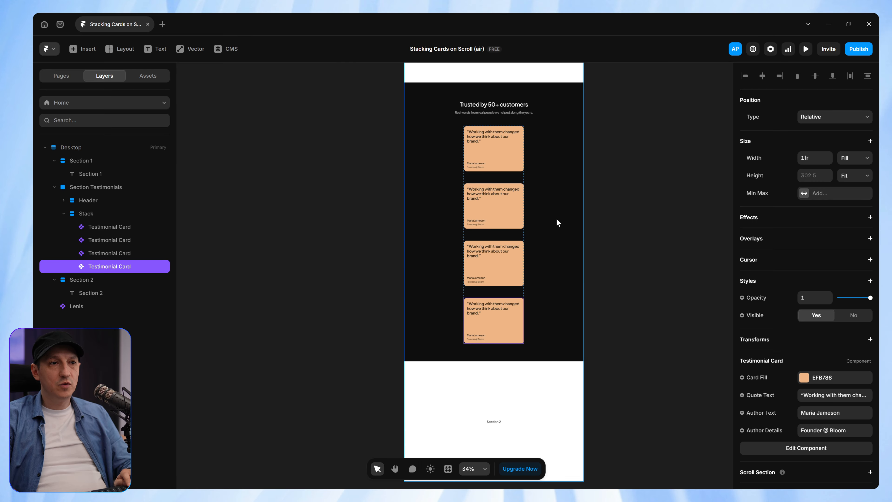
Fill in the customer's full name as the Author Text of the last testimonial card
{"action": "scroll", "coordinate": [556, 218], "scroll_direction": "down", "scroll_amount": 1}
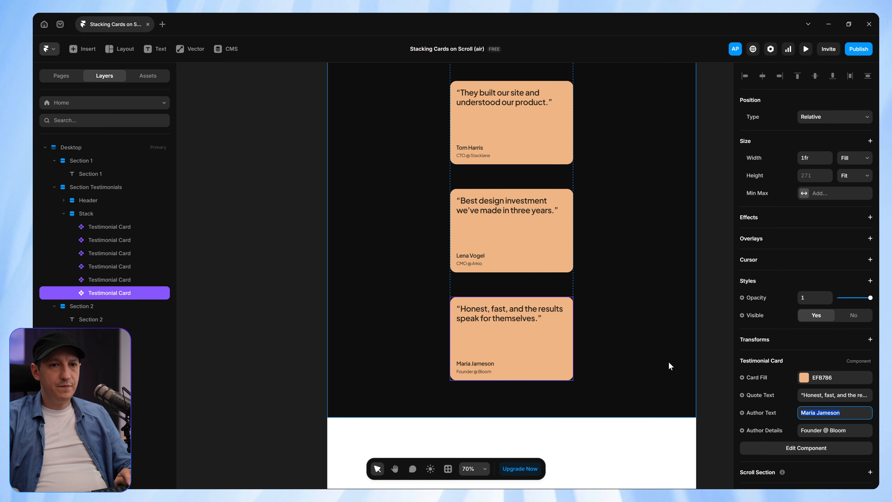
{"action": "type", "text": "Chris Owen"}
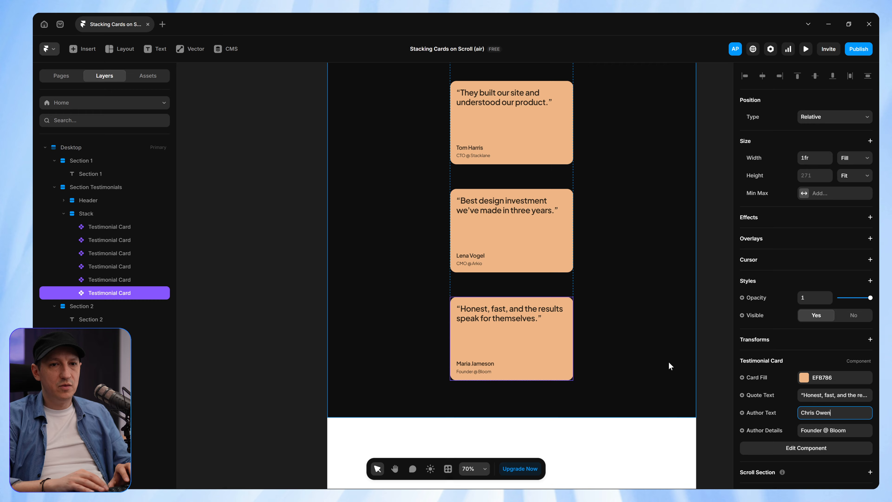
{"action": "type", "text": "s"}
{"action": "key", "text": "Tab"}
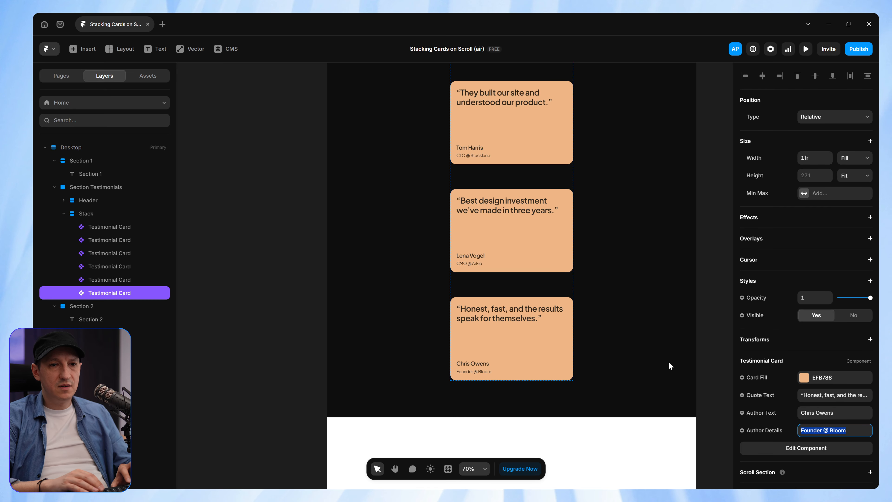
Change the last card's Author Details to "Founder @ Dusklabs"
{"action": "key", "text": "End"}
{"action": "key", "text": "BackSpace"}
{"action": "key", "text": "BackSpace"}
{"action": "key", "text": "BackSpace"}
{"action": "key", "text": "BackSpace"}
{"action": "key", "text": "BackSpace"}
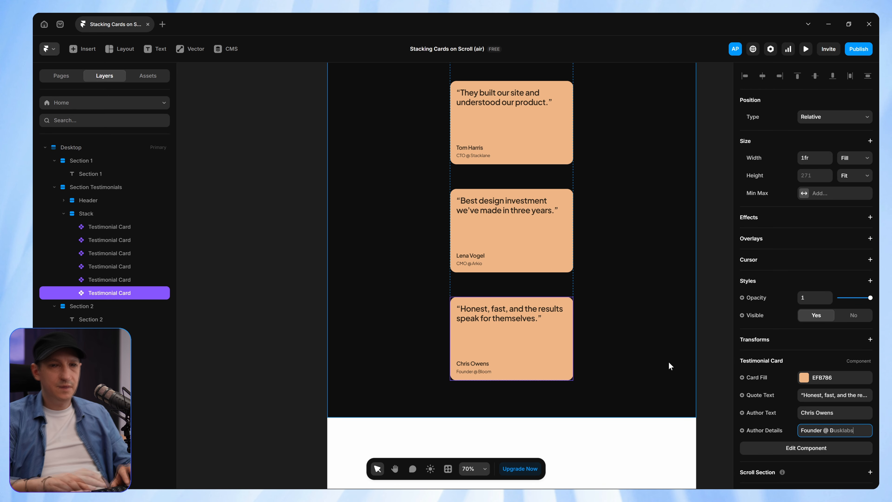
{"action": "type", "text": "Dusklabs"}
{"action": "left_click", "coordinate": [715, 254]}
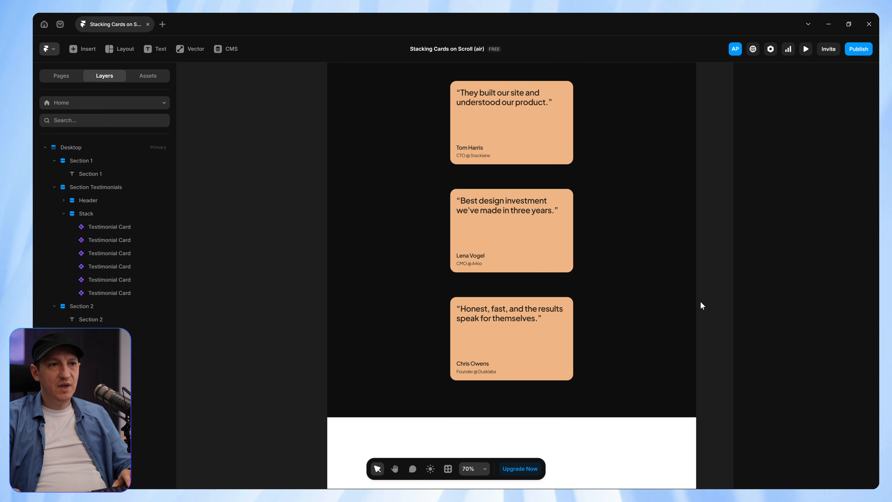
Set the Card Fill of the second testimonial card to the green 8CD5AF
{"action": "scroll", "coordinate": [700, 302], "scroll_direction": "up", "scroll_amount": 7}
{"action": "scroll", "coordinate": [700, 303], "scroll_direction": "up", "scroll_amount": 5}
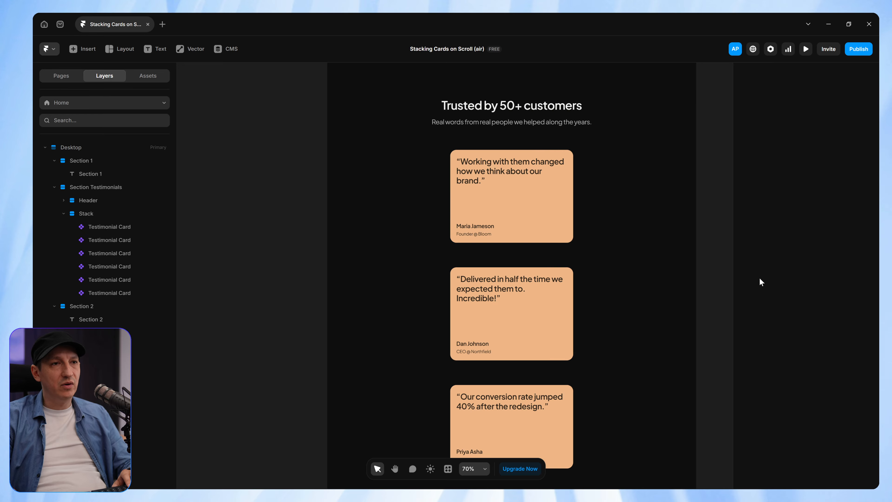
{"action": "left_click", "coordinate": [533, 313]}
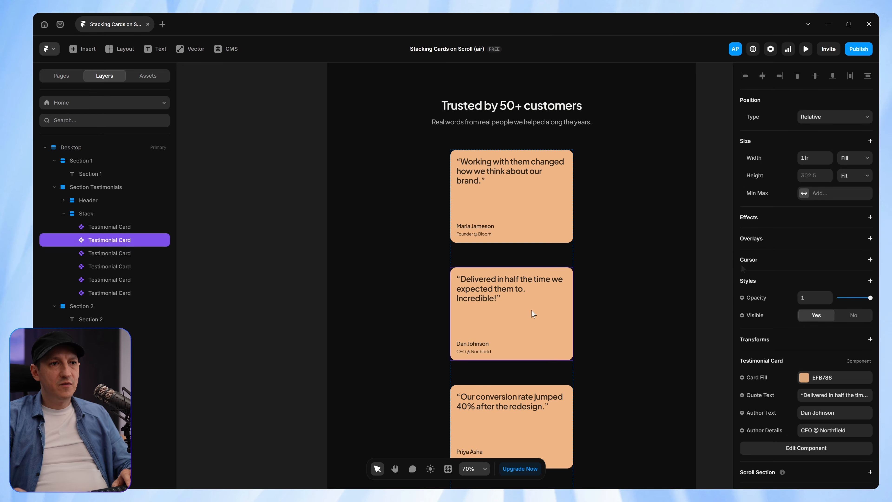
{"action": "left_click", "coordinate": [834, 378]}
{"action": "type", "text": "8CD5AF"}
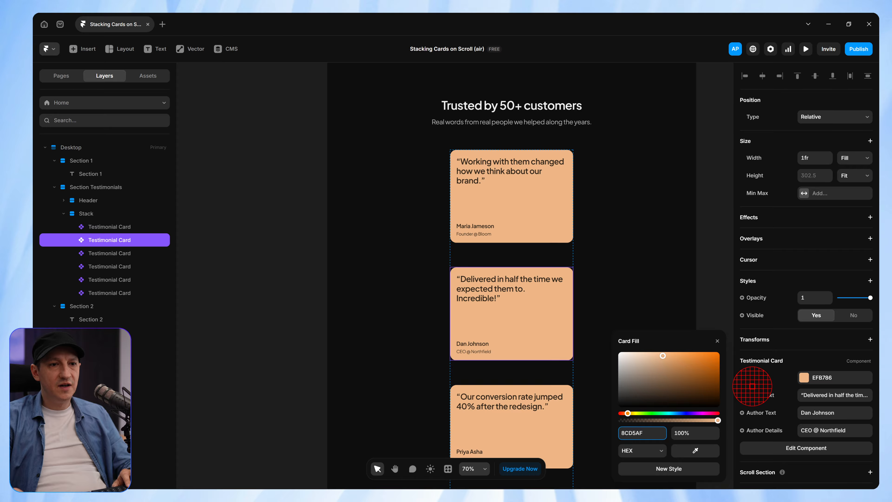
Set the Card Fill of the third testimonial card to the yellow E3CB63
{"action": "scroll", "coordinate": [547, 292], "scroll_direction": "down", "scroll_amount": 4}
{"action": "left_click", "coordinate": [546, 292]}
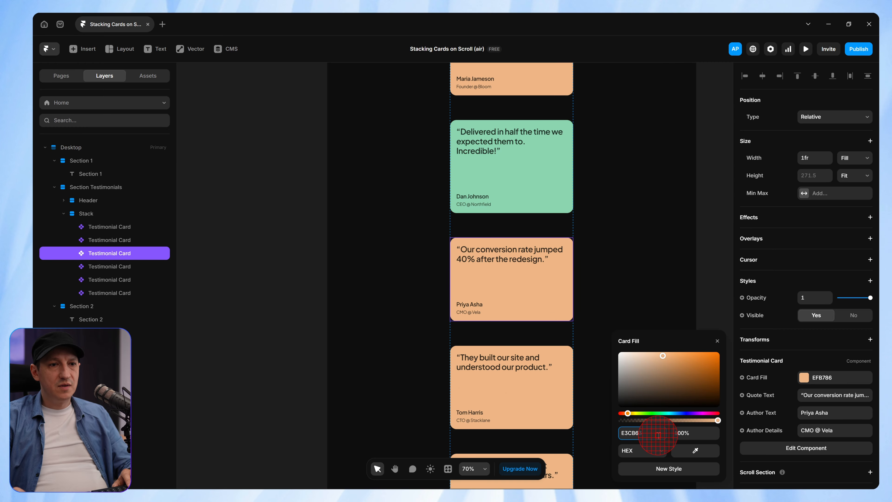
{"action": "left_click", "coordinate": [659, 436]}
{"action": "type", "text": "E3CB63"}
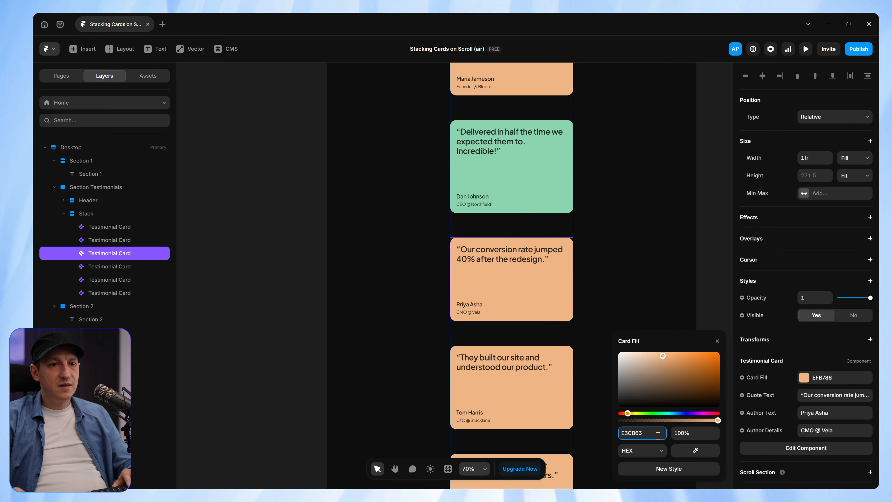
{"action": "key", "text": "Return"}
Set the Card Fill of the fourth testimonial card to the off-white F2F1F0
{"action": "scroll", "coordinate": [546, 273], "scroll_direction": "down", "scroll_amount": 3}
{"action": "left_click", "coordinate": [546, 273]}
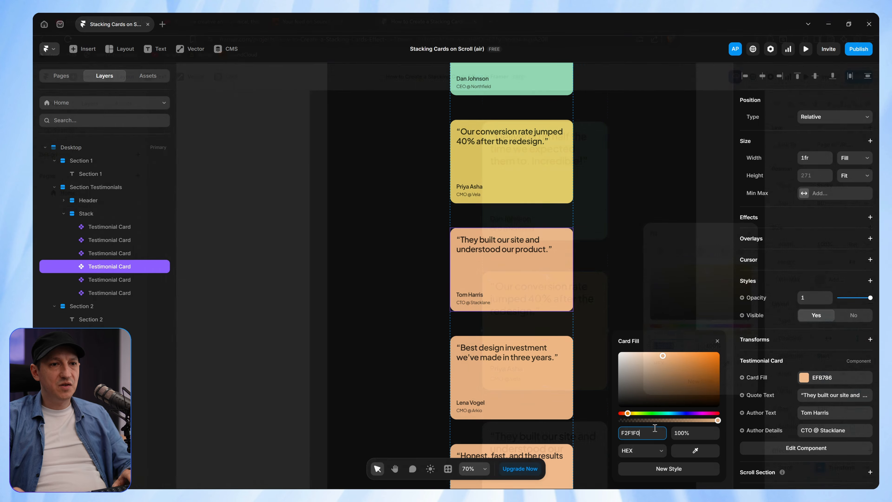
{"action": "left_click", "coordinate": [643, 433]}
{"action": "type", "text": "F2F1F0"}
{"action": "key", "text": "Tab"}
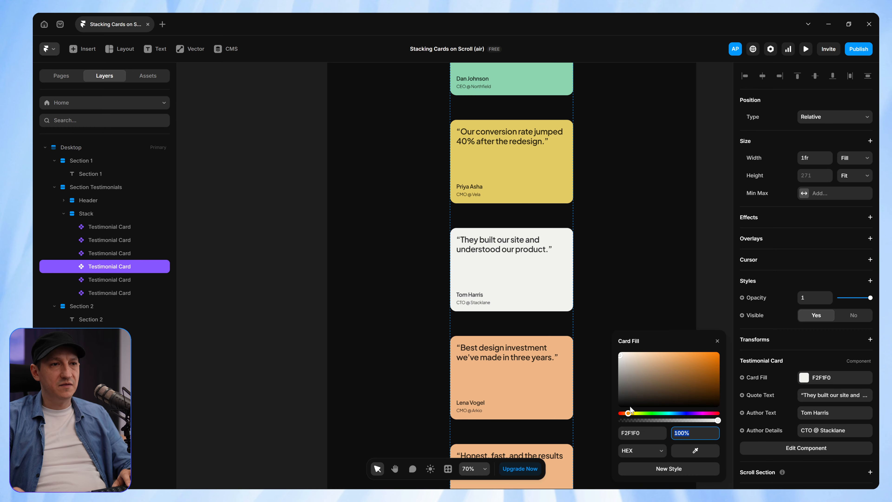
Set the Card Fill of the fifth testimonial card to the red-orange ED6E4D
{"action": "scroll", "coordinate": [531, 239], "scroll_direction": "down", "scroll_amount": 3}
{"action": "left_click", "coordinate": [531, 239]}
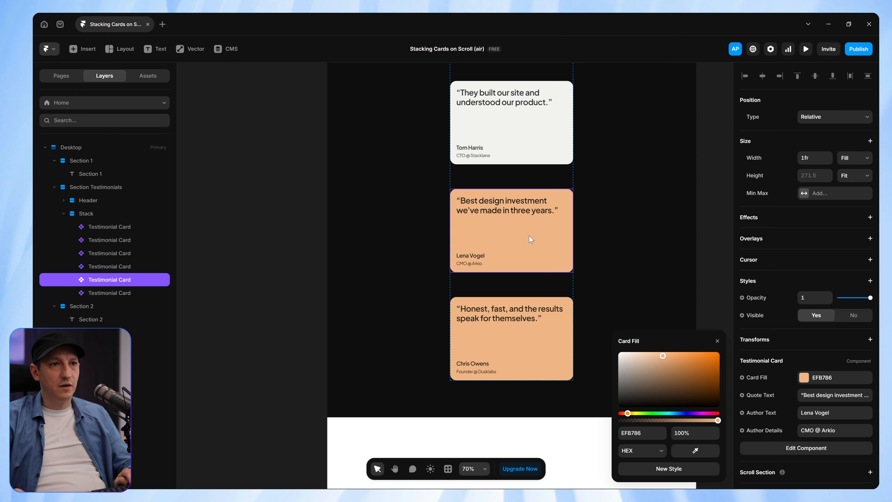
{"action": "left_click", "coordinate": [650, 433]}
{"action": "type", "text": "ED6E4D"}
{"action": "key", "text": "Tab"}
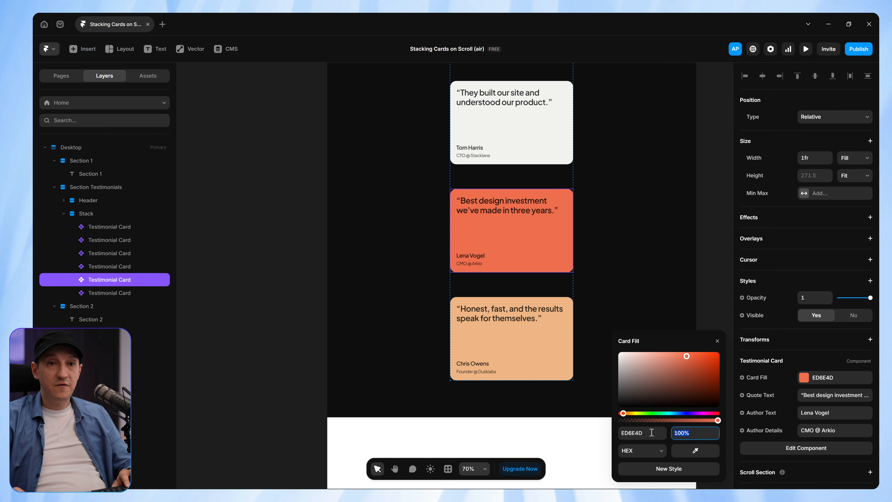
Set the Card Fill of the sixth testimonial card to the light blue B8DAF1
{"action": "left_click", "coordinate": [513, 332]}
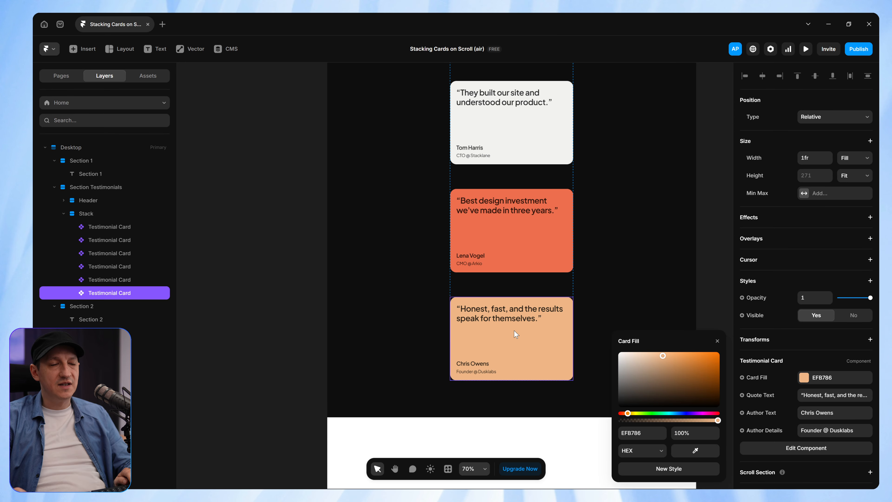
{"action": "left_click", "coordinate": [628, 439]}
{"action": "type", "text": "B8DAF1"}
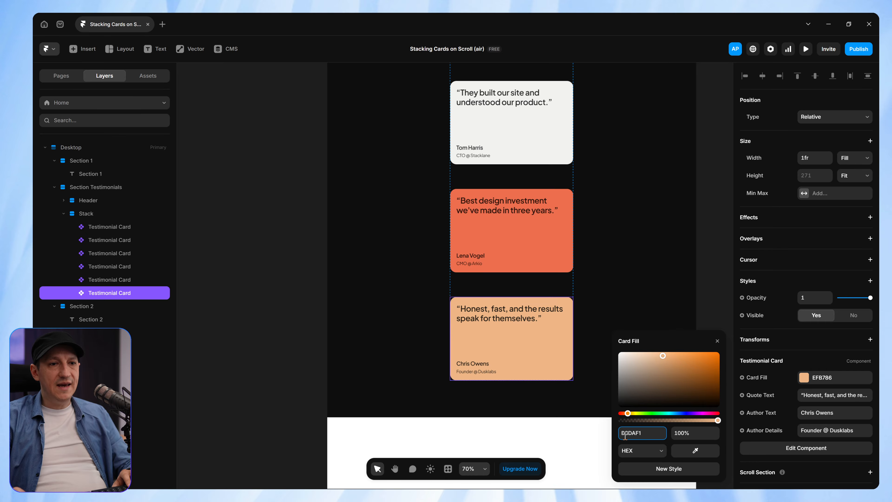
{"action": "key", "text": "Return"}
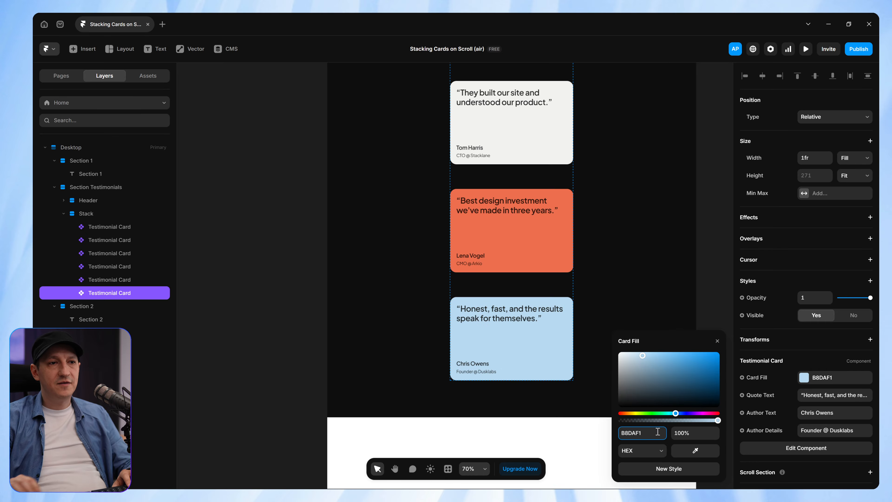
{"action": "scroll", "coordinate": [698, 227], "scroll_direction": "up", "scroll_amount": 3}
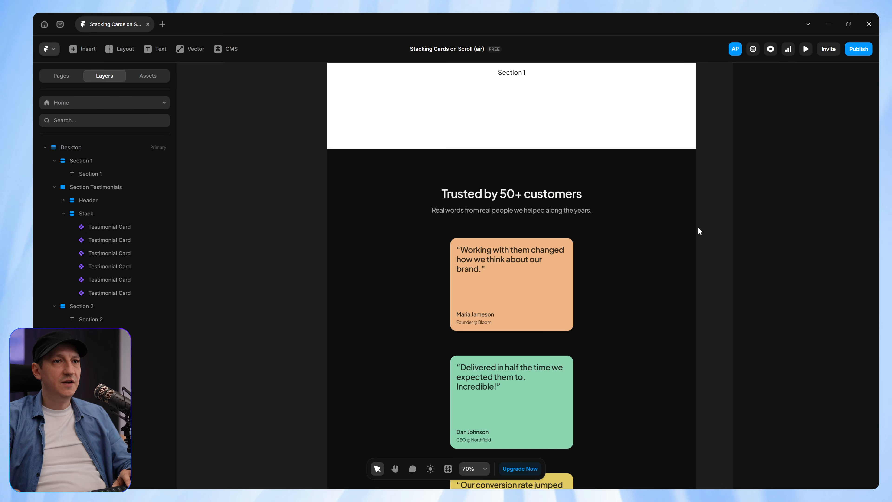
Preview the desktop page and scroll through all six testimonial cards to examine their scrolling behaviour
{"action": "key", "text": "ctrl+p"}
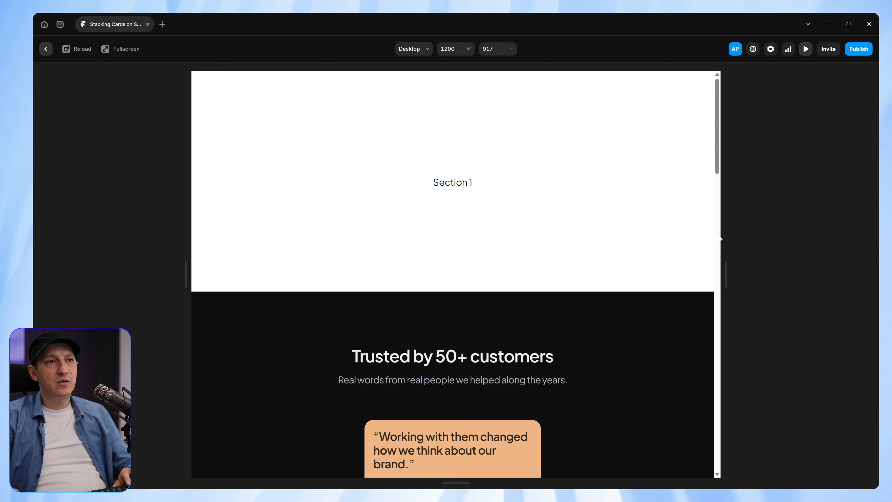
{"action": "scroll", "coordinate": [596, 188], "scroll_direction": "down", "scroll_amount": 10}
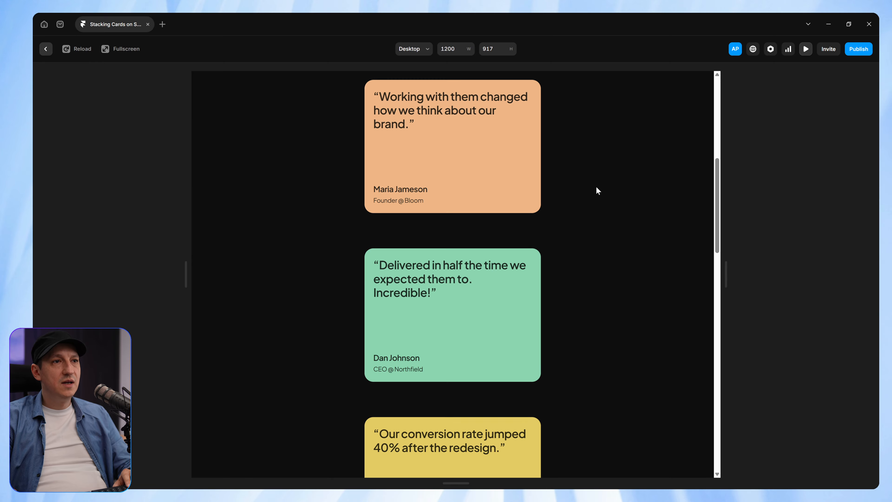
{"action": "scroll", "coordinate": [597, 185], "scroll_direction": "down", "scroll_amount": 10}
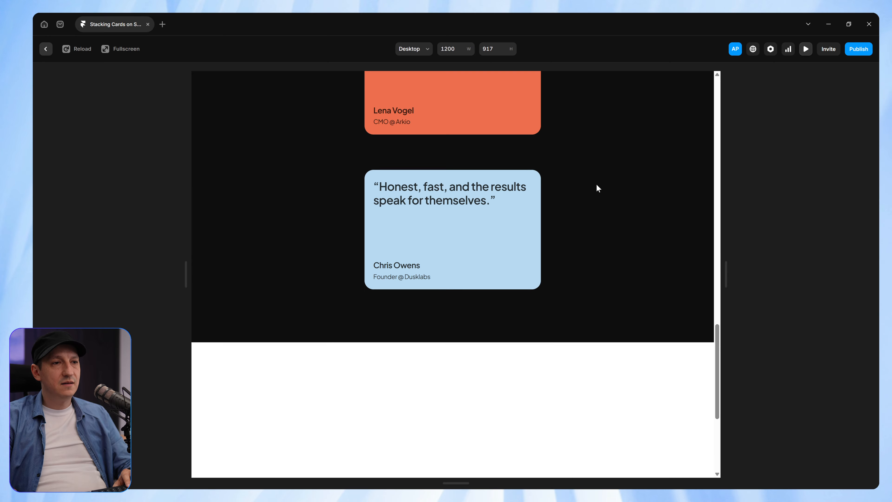
{"action": "scroll", "coordinate": [609, 178], "scroll_direction": "up", "scroll_amount": 15}
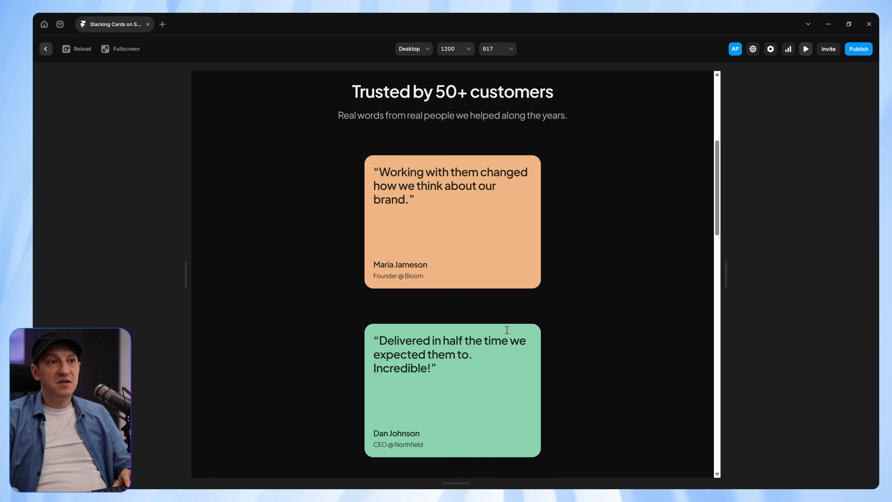
{"action": "scroll", "coordinate": [506, 330], "scroll_direction": "down", "scroll_amount": 8}
{"action": "scroll", "coordinate": [476, 259], "scroll_direction": "down", "scroll_amount": 8}
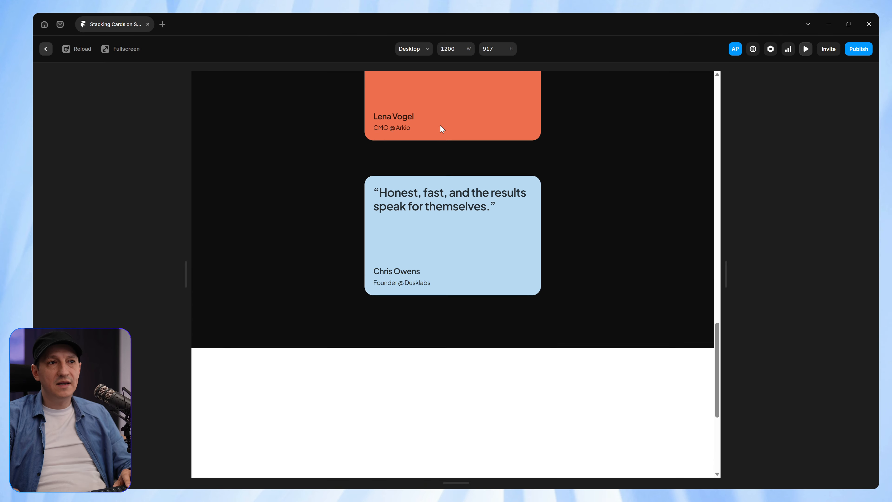
{"action": "scroll", "coordinate": [448, 244], "scroll_direction": "up", "scroll_amount": 15}
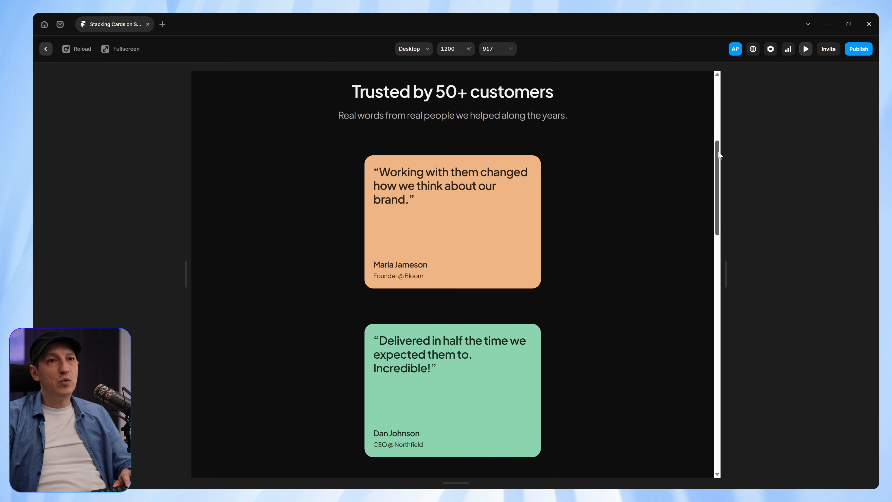
{"action": "left_click_drag", "start_coordinate": [719, 152], "coordinate": [717, 159]}
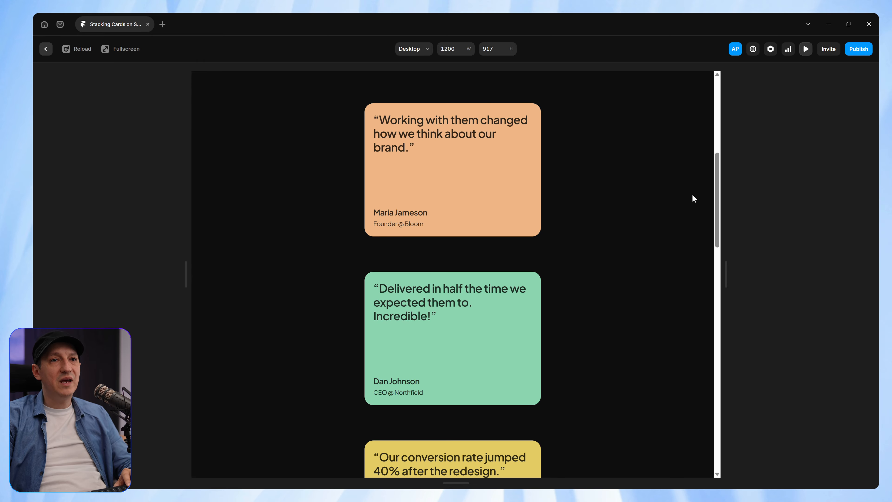
{"action": "scroll", "coordinate": [633, 183], "scroll_direction": "down", "scroll_amount": 10}
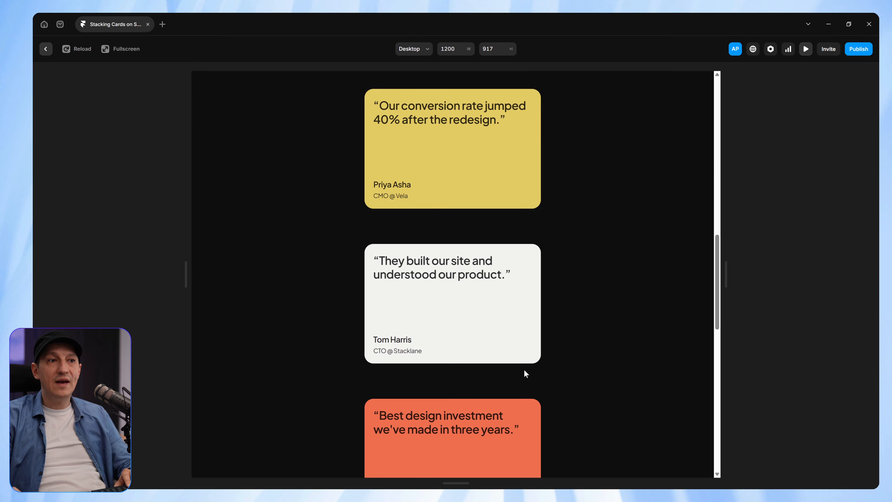
{"action": "key", "text": "Escape"}
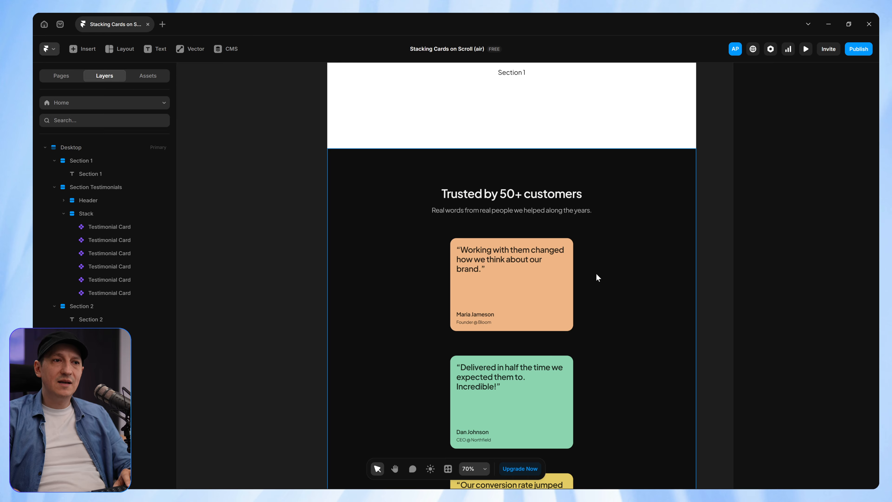
Set the position type of all six testimonial cards to Sticky
{"action": "left_click", "coordinate": [539, 277]}
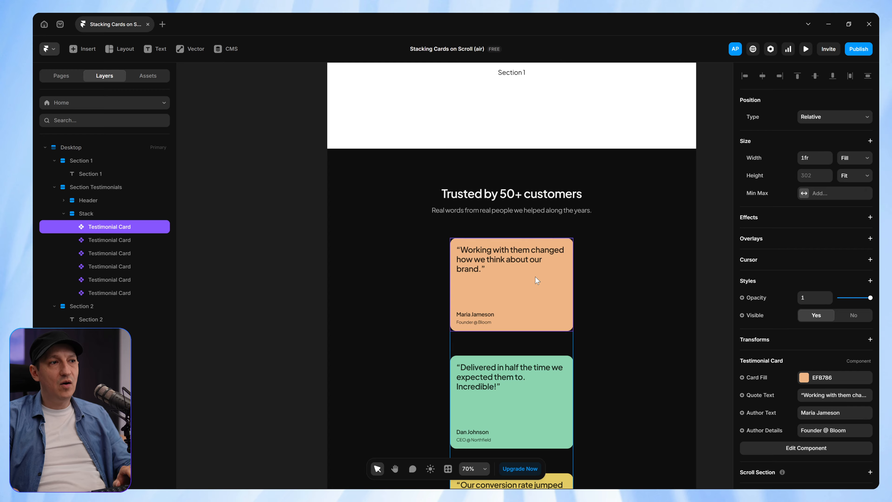
{"action": "left_click", "coordinate": [108, 289], "text": "shift"}
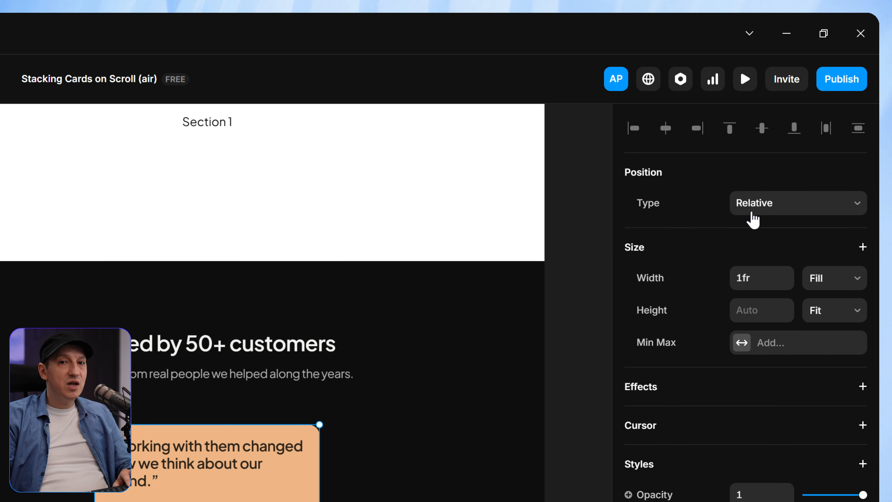
{"action": "left_click", "coordinate": [780, 213]}
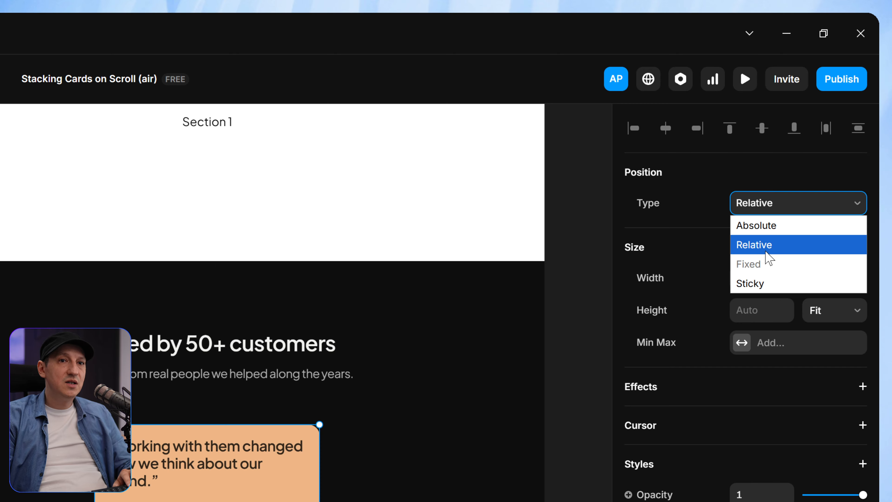
{"action": "left_click", "coordinate": [761, 283]}
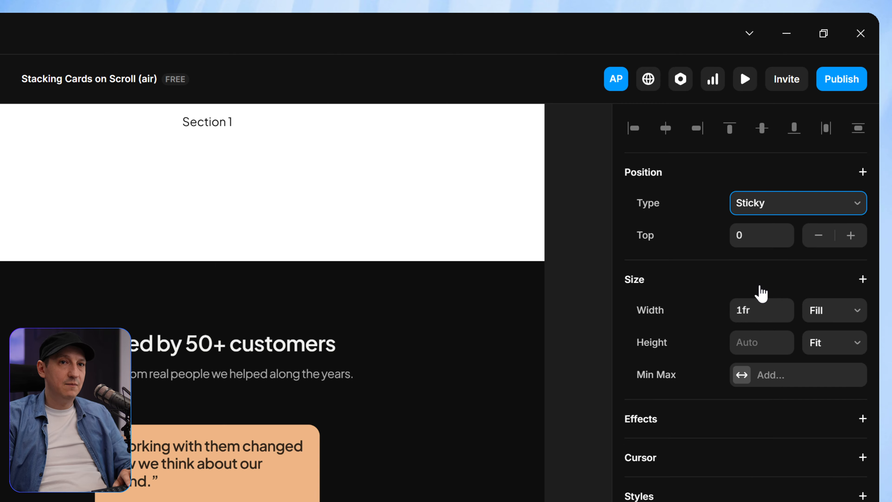
{"action": "left_click", "coordinate": [583, 352]}
Preview the page and scroll down to Section 2 and back to examine how the sticky cards stack
{"action": "key", "text": "ctrl+p"}
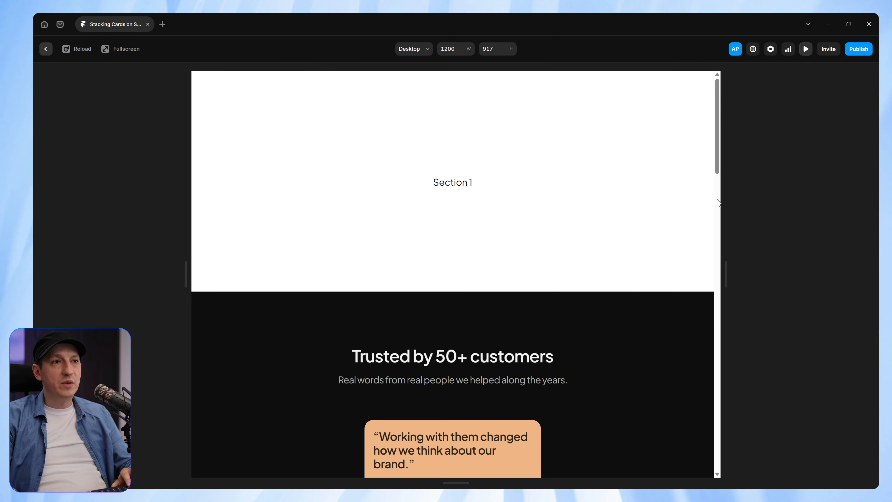
{"action": "scroll", "coordinate": [681, 176], "scroll_direction": "down", "scroll_amount": 8}
{"action": "scroll", "coordinate": [680, 173], "scroll_direction": "down", "scroll_amount": 10}
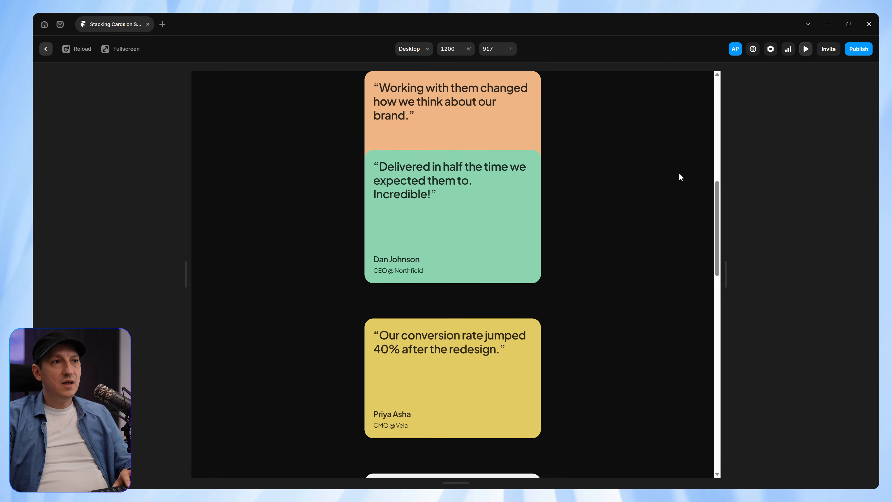
{"action": "scroll", "coordinate": [679, 177], "scroll_direction": "down", "scroll_amount": 8}
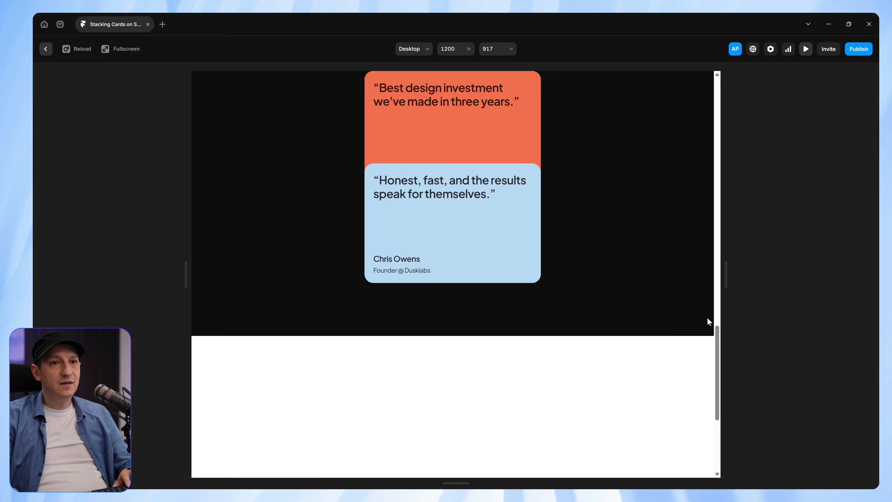
{"action": "left_click_drag", "start_coordinate": [716, 346], "coordinate": [710, 400]}
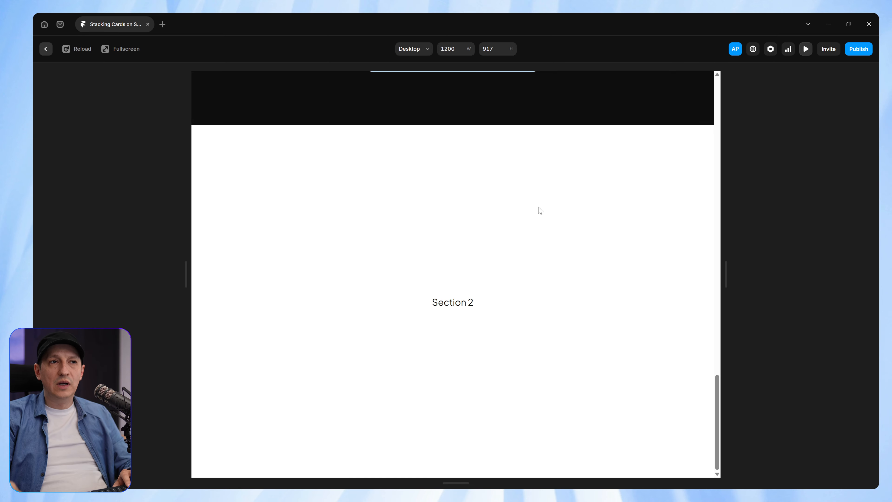
{"action": "scroll", "coordinate": [540, 210], "scroll_direction": "up", "scroll_amount": 15}
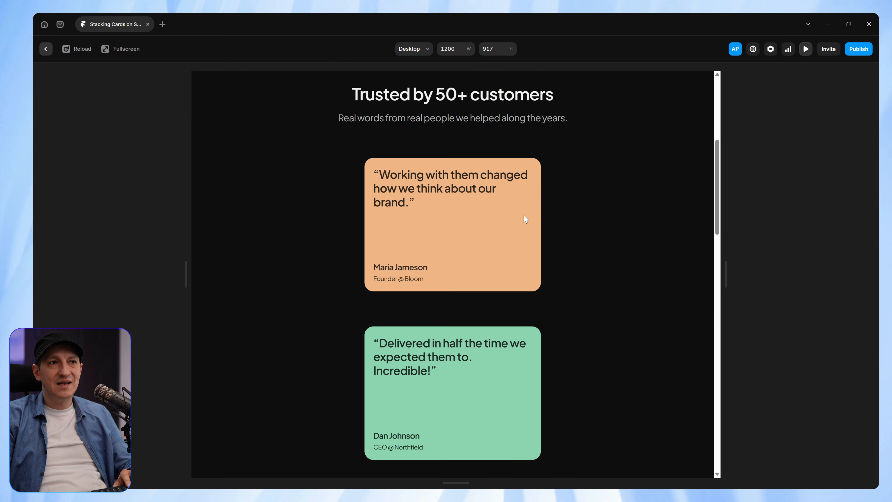
{"action": "scroll", "coordinate": [525, 220], "scroll_direction": "up", "scroll_amount": 6}
{"action": "key", "text": "Escape"}
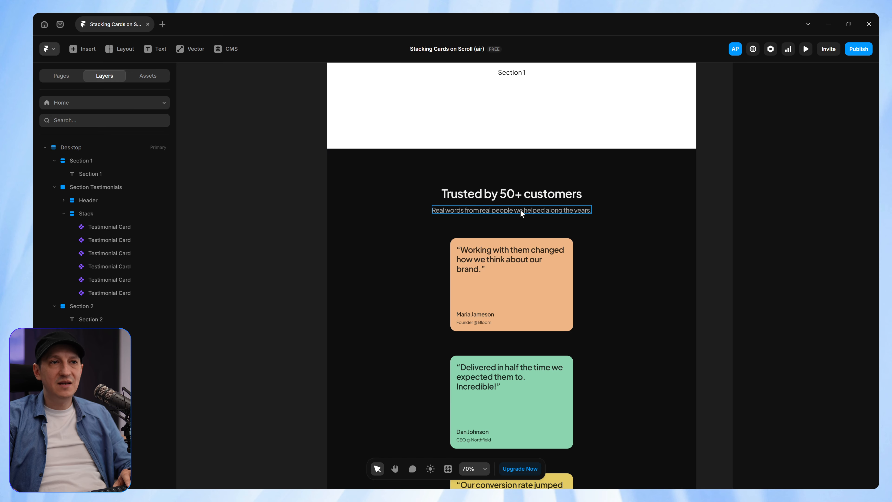
Rename the stack that holds the testimonial cards as Cards
{"action": "scroll", "coordinate": [524, 209], "scroll_direction": "down", "scroll_amount": 1}
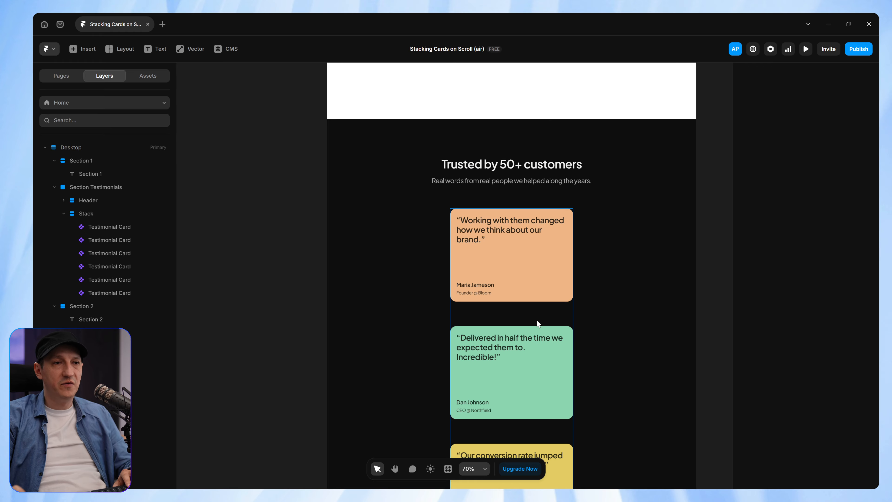
{"action": "left_click", "coordinate": [523, 314]}
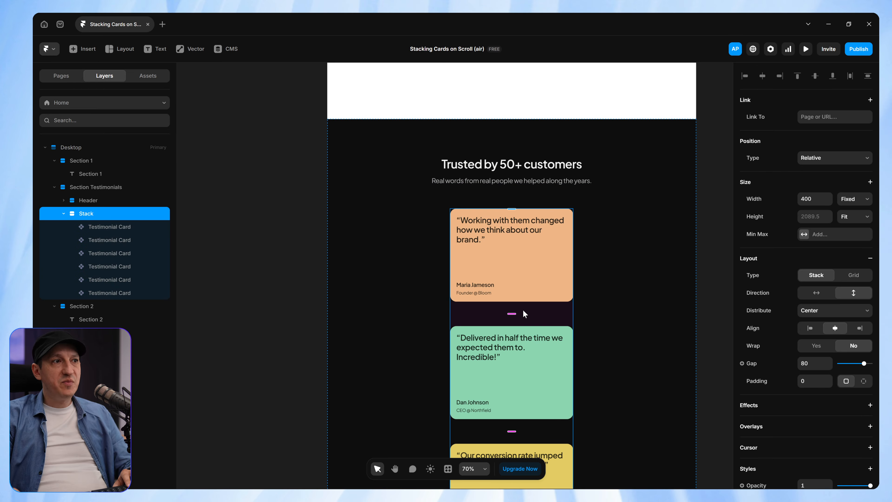
{"action": "double_click", "coordinate": [87, 214]}
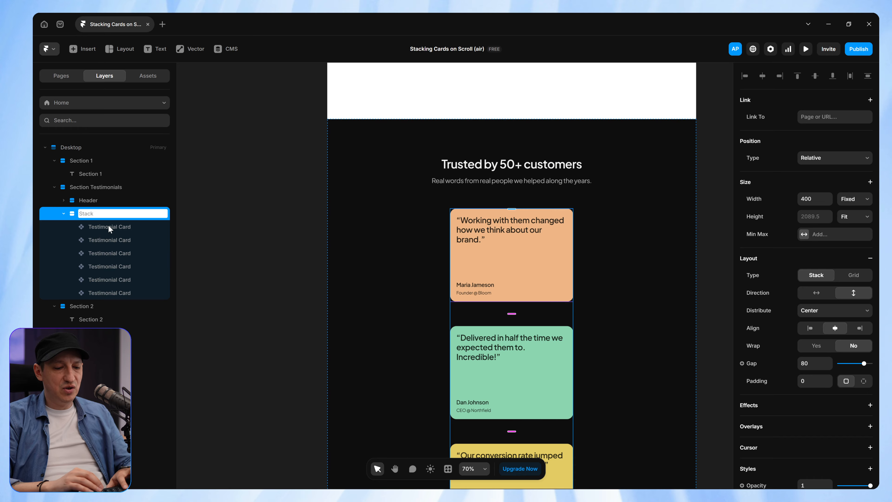
{"action": "type", "text": "Cards"}
{"action": "key", "text": "Return"}
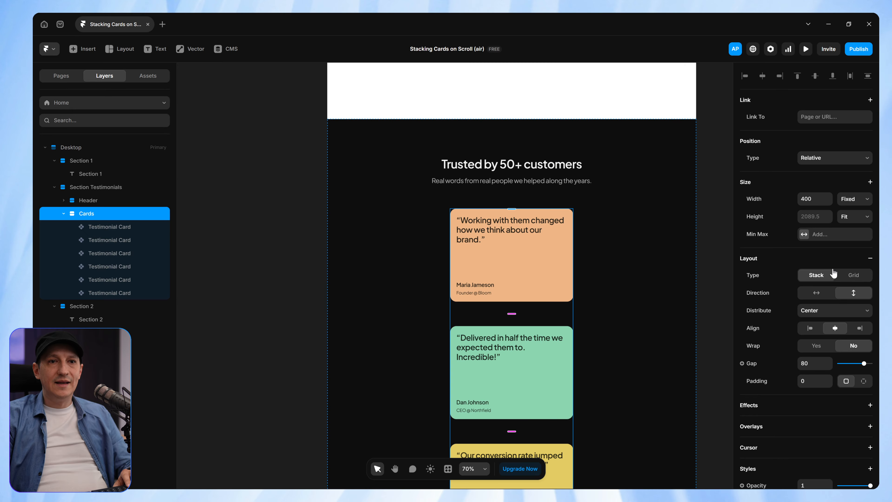
Check the Overflow setting of the Cards stack, Section Testimonials and the Desktop breakpoint
{"action": "scroll", "coordinate": [830, 270], "scroll_direction": "down", "scroll_amount": 5}
{"action": "scroll", "coordinate": [829, 270], "scroll_direction": "down", "scroll_amount": 3}
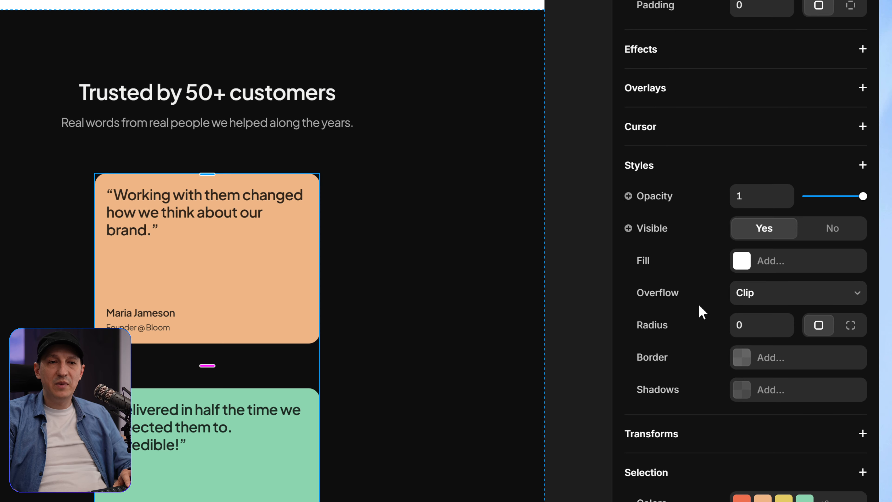
{"action": "left_click", "coordinate": [757, 303]}
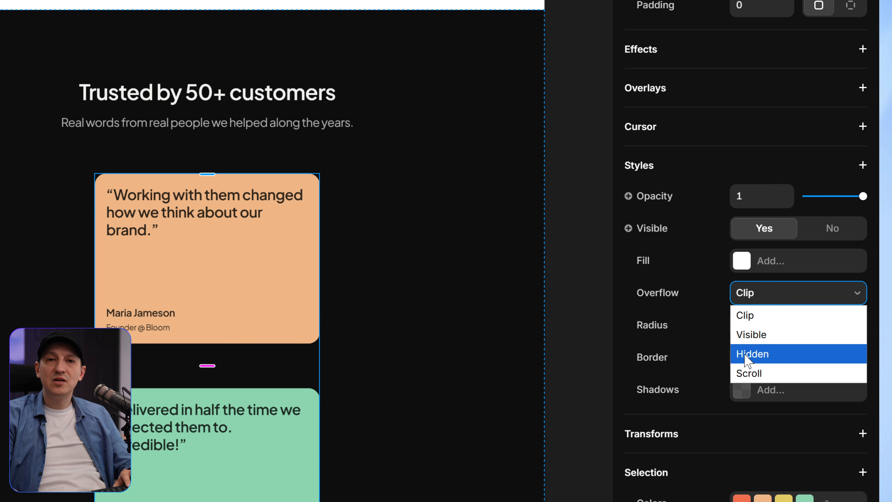
{"action": "key", "text": "Escape"}
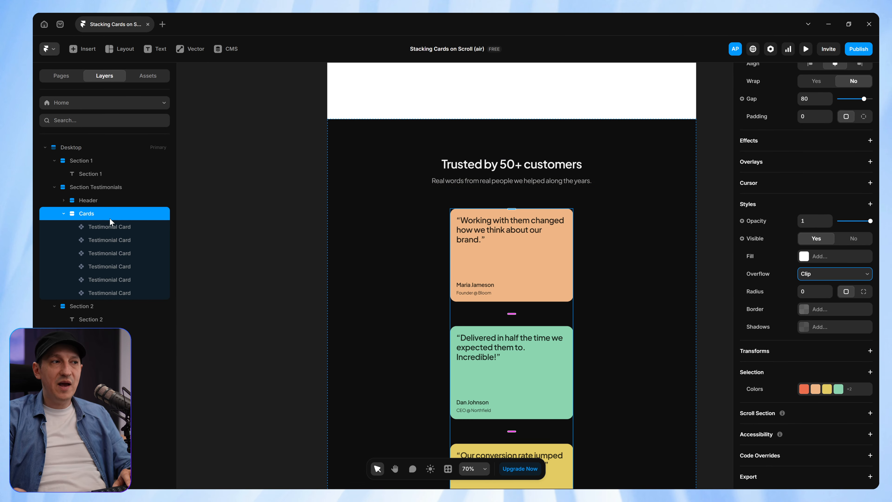
{"action": "left_click", "coordinate": [96, 186]}
{"action": "scroll", "coordinate": [779, 319], "scroll_direction": "down", "scroll_amount": 8}
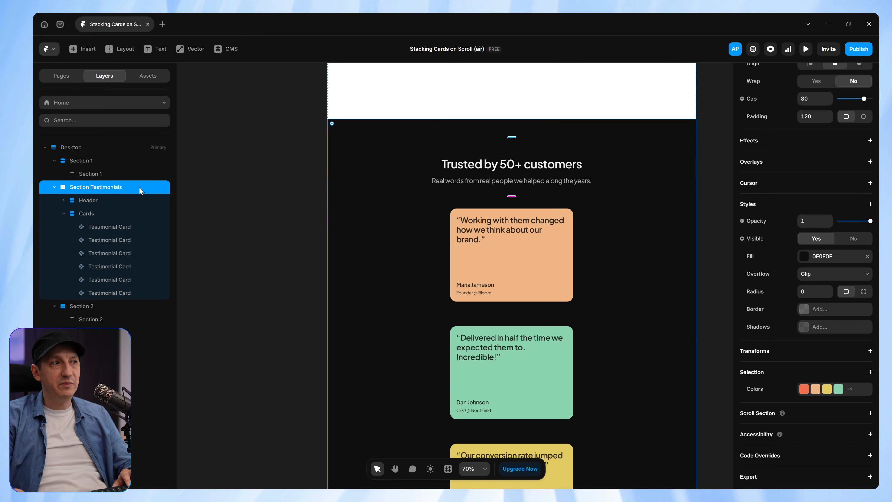
{"action": "left_click", "coordinate": [84, 148]}
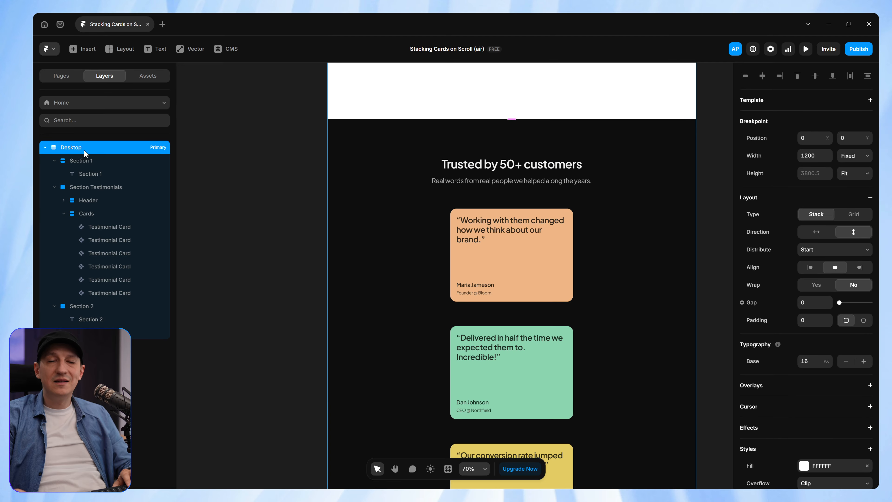
{"action": "scroll", "coordinate": [795, 380], "scroll_direction": "down", "scroll_amount": 3}
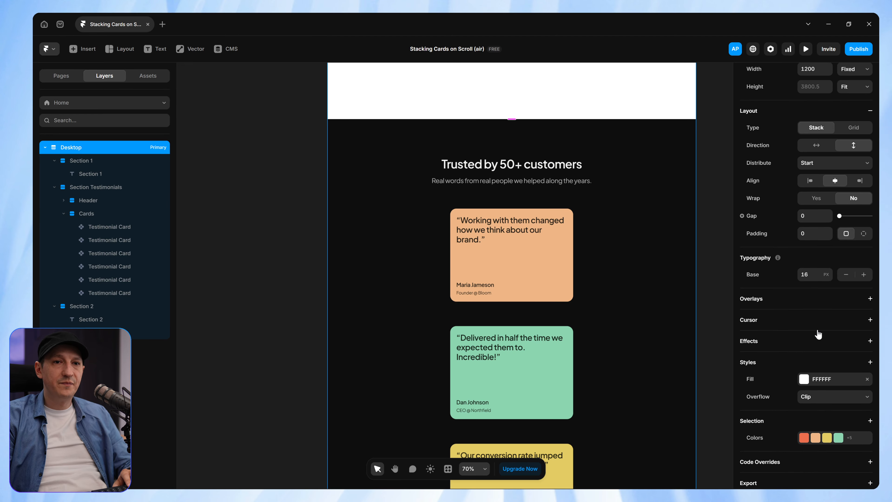
{"action": "left_click", "coordinate": [801, 386]}
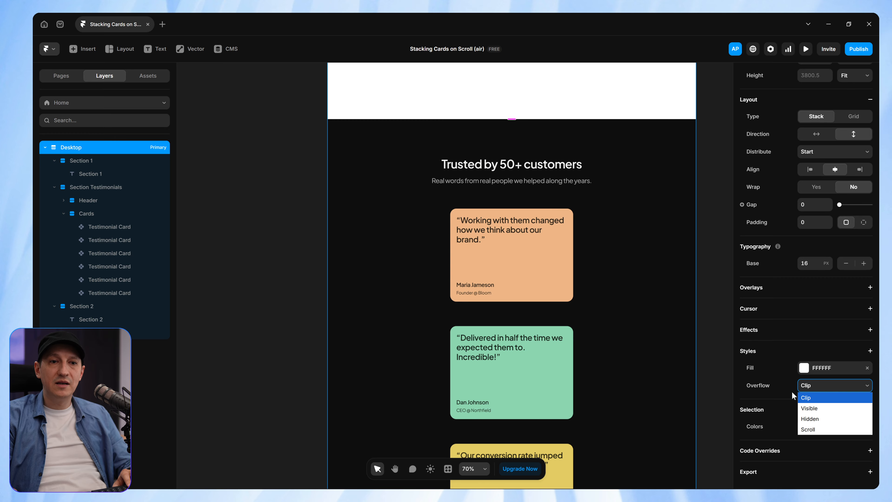
{"action": "left_click", "coordinate": [724, 223]}
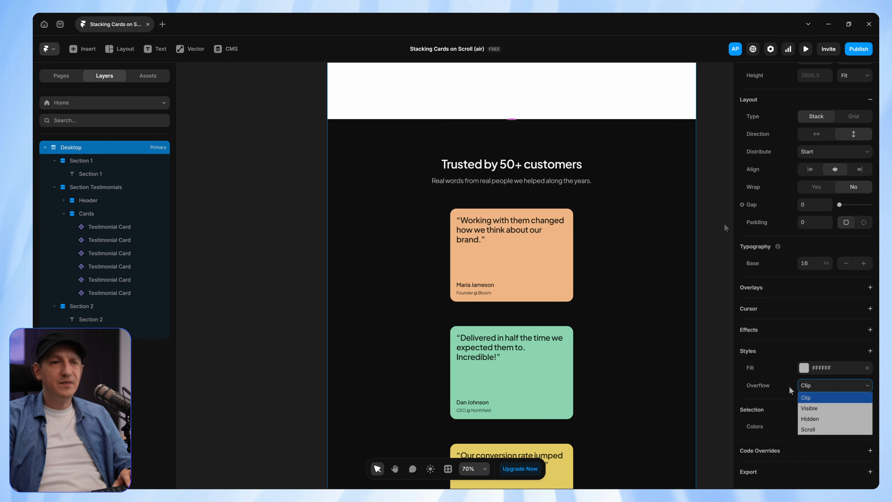
Preview the page again and examine where the stacked cards stick within the viewport while scrolling to Section 2
{"action": "key", "text": "ctrl+p"}
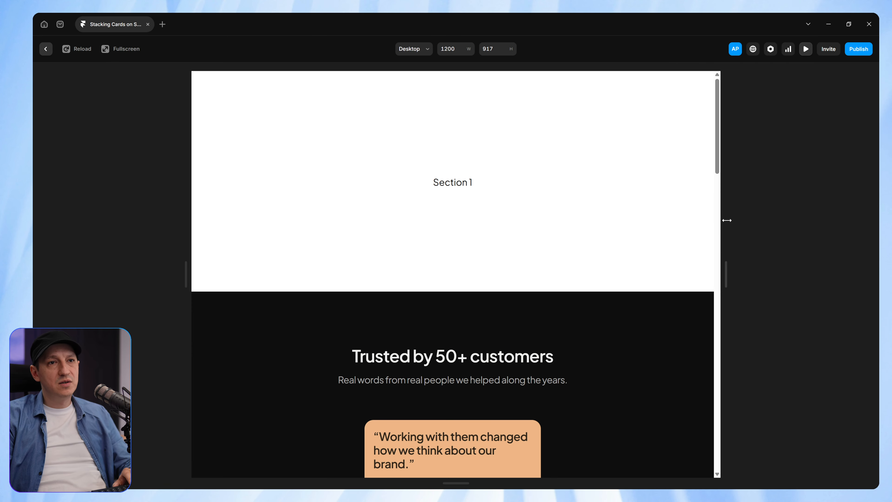
{"action": "scroll", "coordinate": [602, 233], "scroll_direction": "down", "scroll_amount": 3}
{"action": "scroll", "coordinate": [601, 233], "scroll_direction": "down", "scroll_amount": 10}
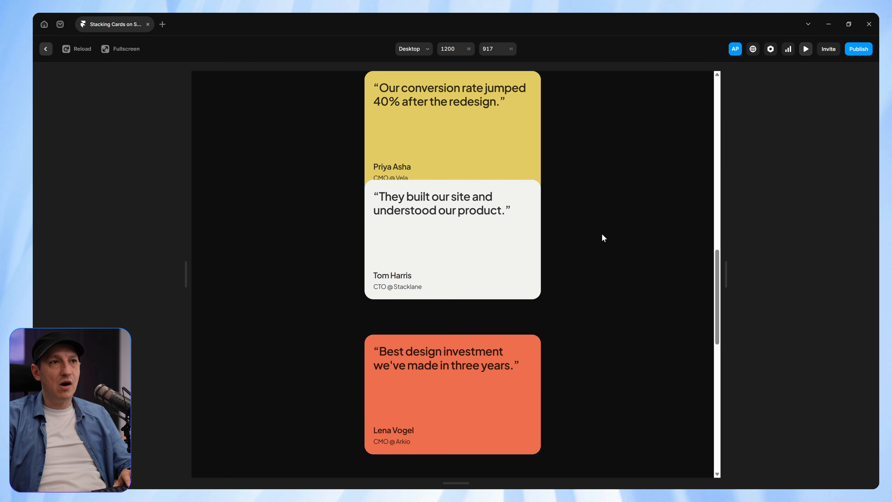
{"action": "scroll", "coordinate": [602, 234], "scroll_direction": "down", "scroll_amount": 10}
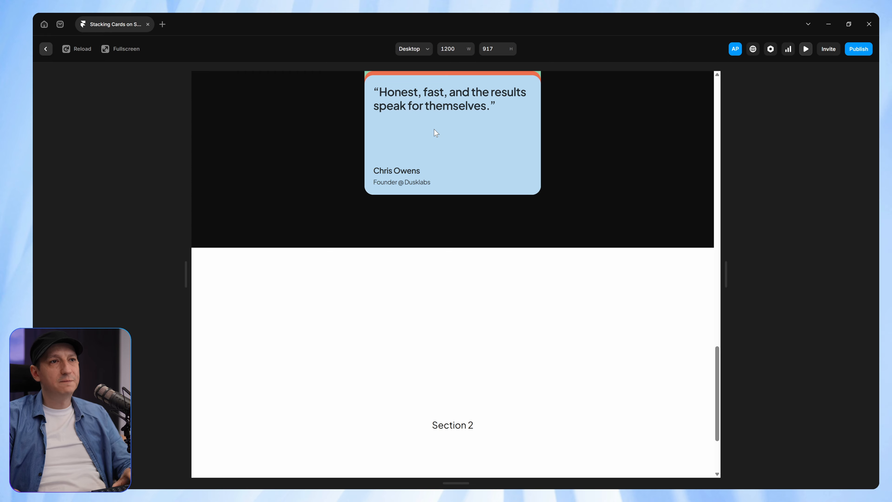
{"action": "key", "text": "Escape"}
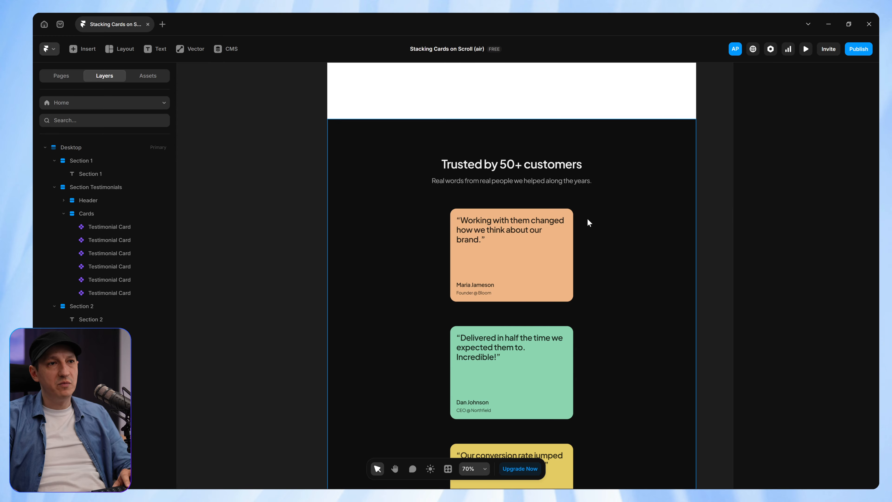
Add a Scroll Transform effect to all six testimonial cards in the Cards stack
{"action": "left_click", "coordinate": [128, 289], "text": "shift"}
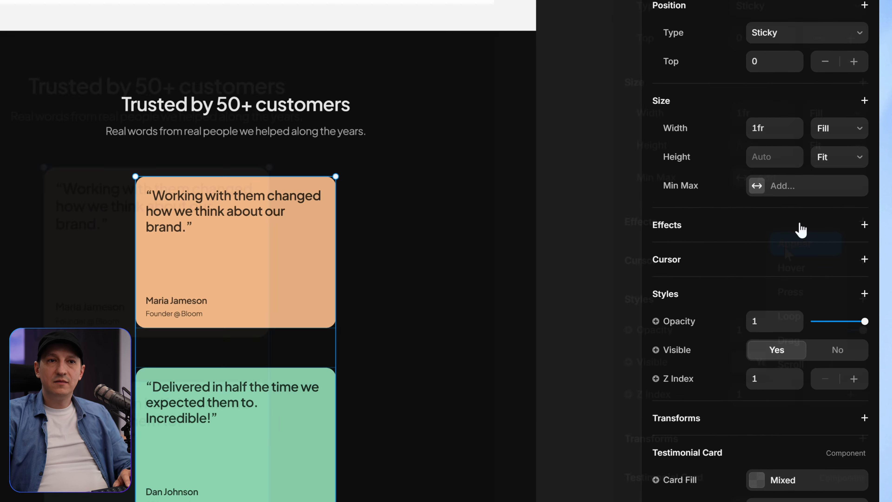
{"action": "left_click", "coordinate": [870, 235]}
{"action": "mouse_move", "coordinate": [823, 314]}
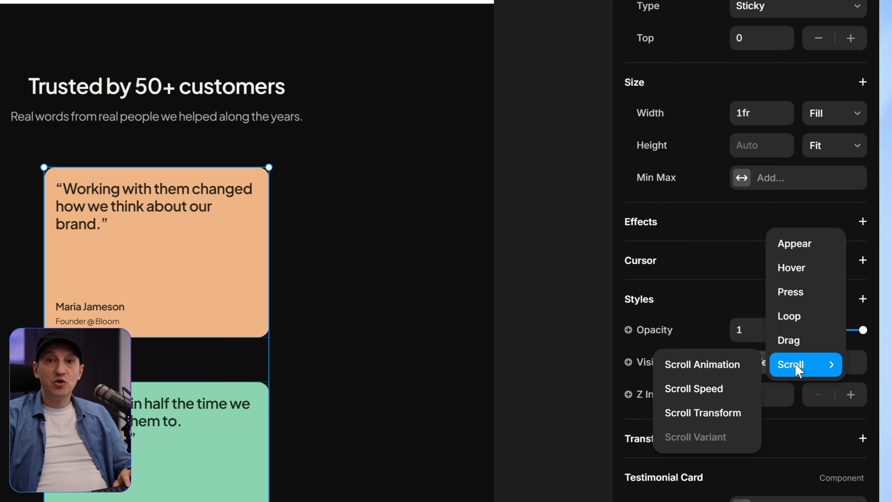
{"action": "left_click", "coordinate": [711, 406]}
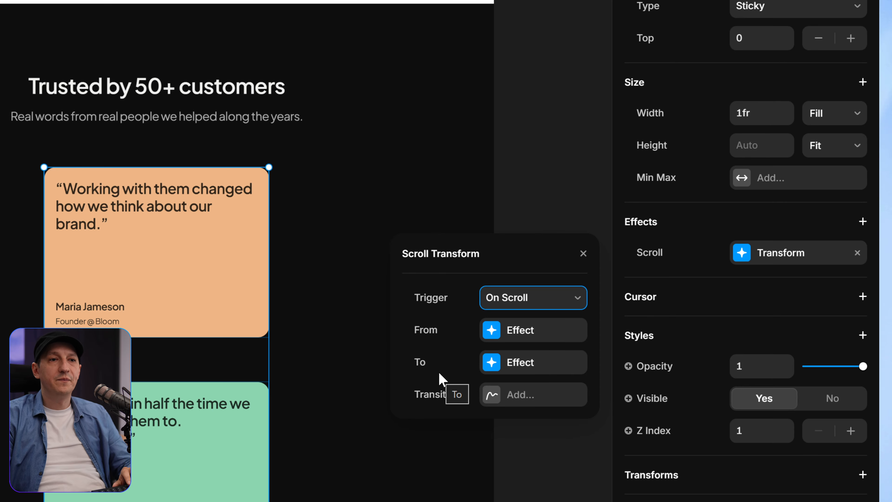
Inspect the default From and To states of the cards' Scroll Transform effect, especially opacity and scale
{"action": "left_click", "coordinate": [521, 337]}
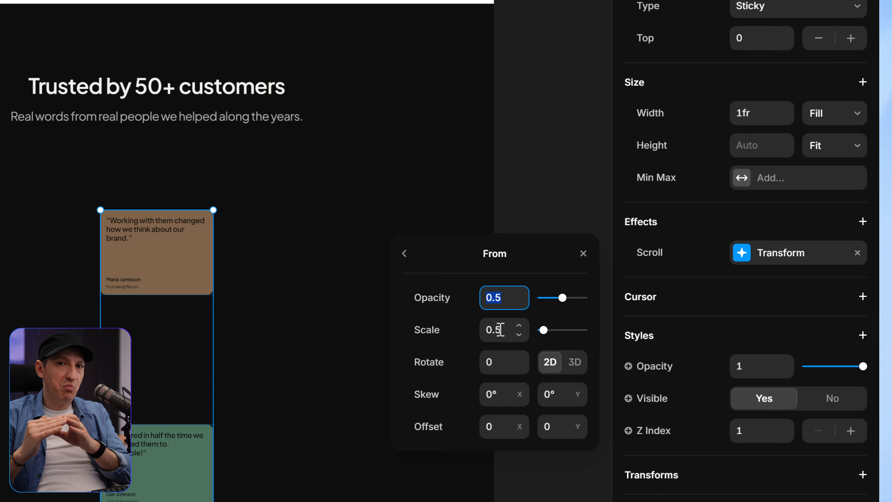
{"action": "left_click", "coordinate": [405, 253]}
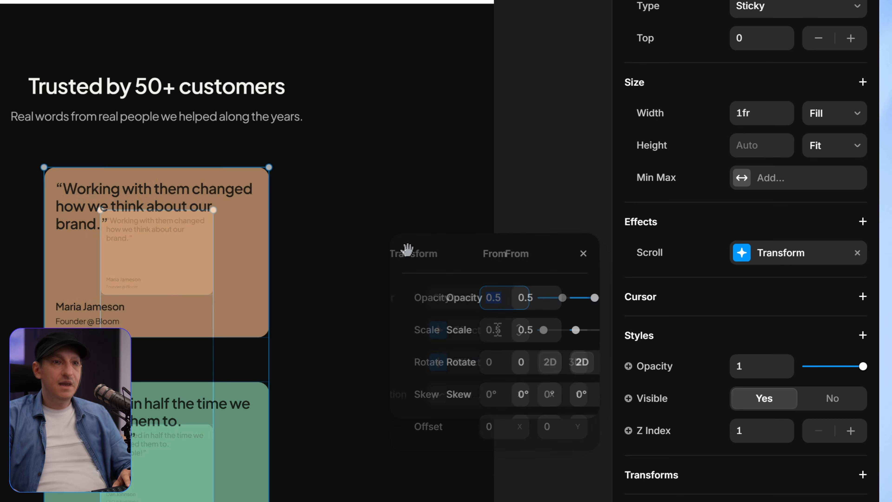
{"action": "left_click", "coordinate": [522, 367]}
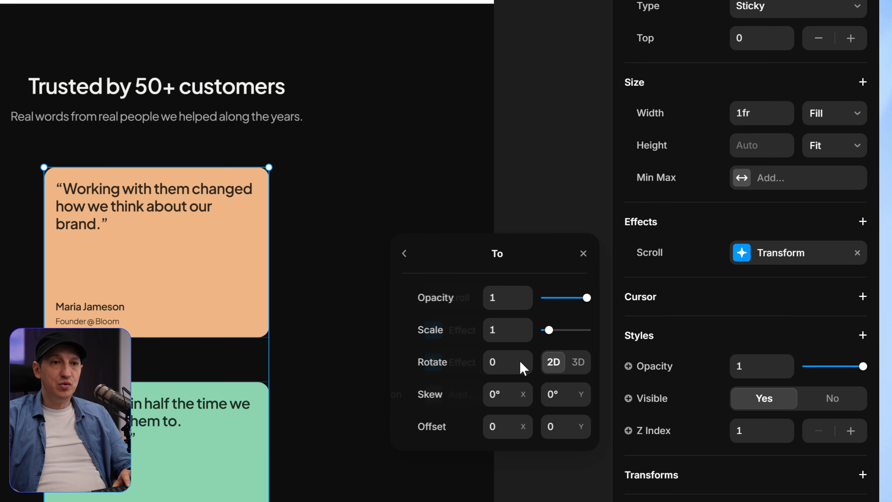
{"action": "left_click", "coordinate": [508, 298]}
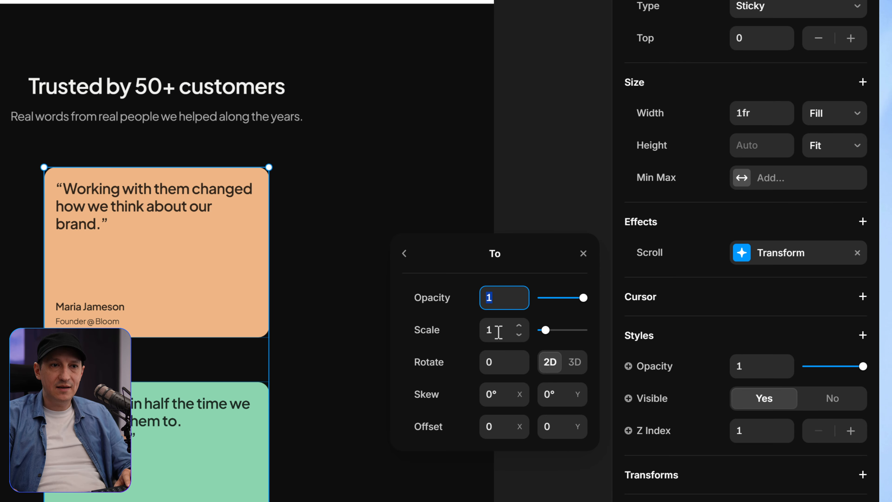
{"action": "left_click", "coordinate": [405, 253]}
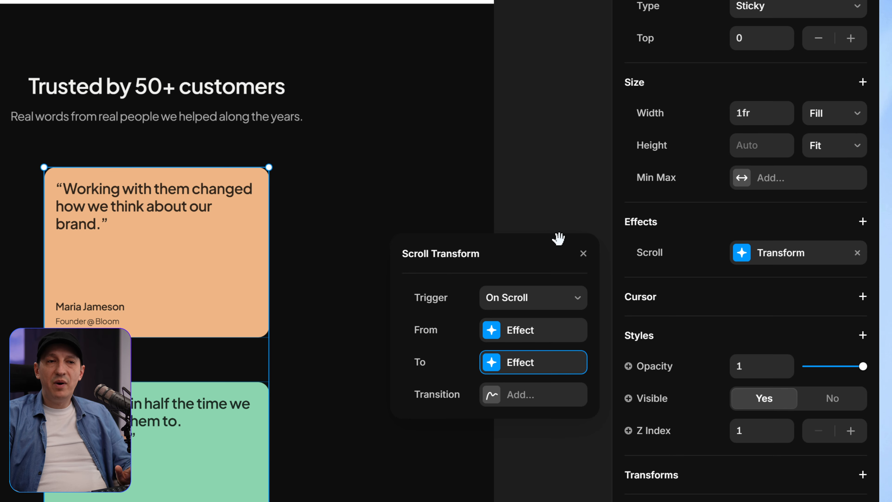
{"action": "left_click", "coordinate": [584, 254]}
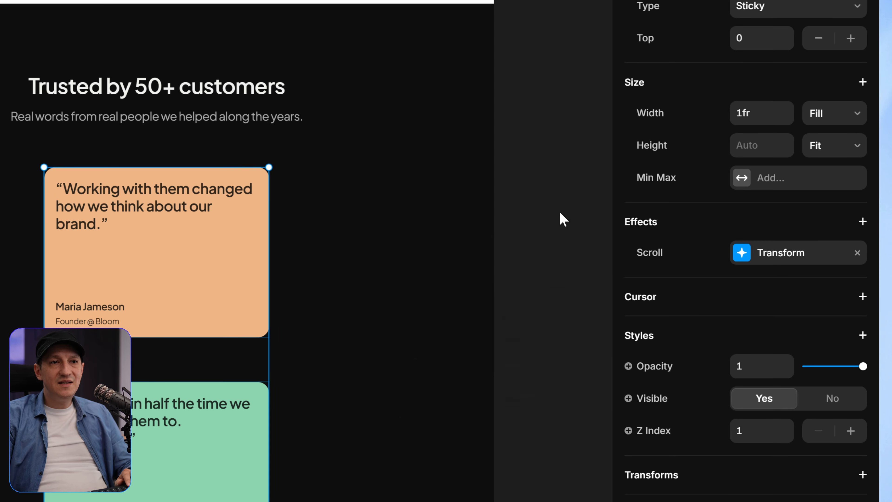
Preview the page and scroll through the testimonials to examine how the default Scroll Transform animates the cards
{"action": "left_click", "coordinate": [559, 212]}
{"action": "key", "text": "ctrl+p"}
{"action": "scroll", "coordinate": [446, 123], "scroll_direction": "down", "scroll_amount": 1}
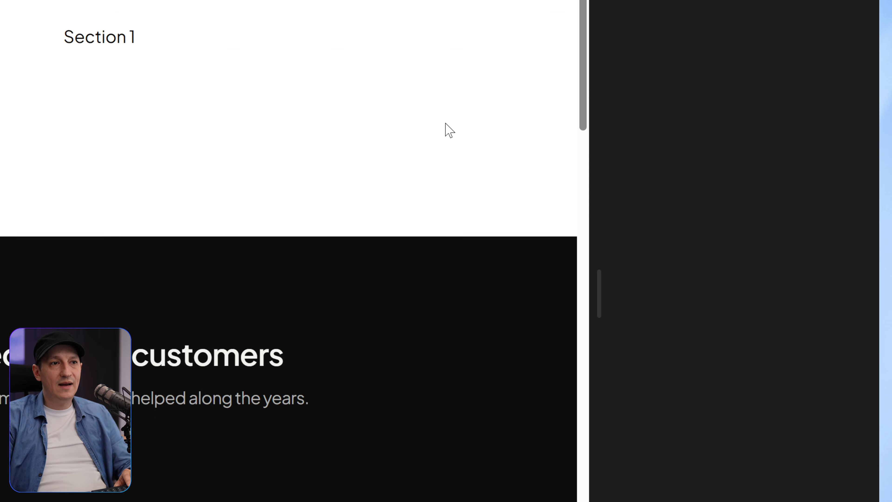
{"action": "scroll", "coordinate": [444, 123], "scroll_direction": "down", "scroll_amount": 5}
{"action": "scroll", "coordinate": [445, 123], "scroll_direction": "up", "scroll_amount": 4}
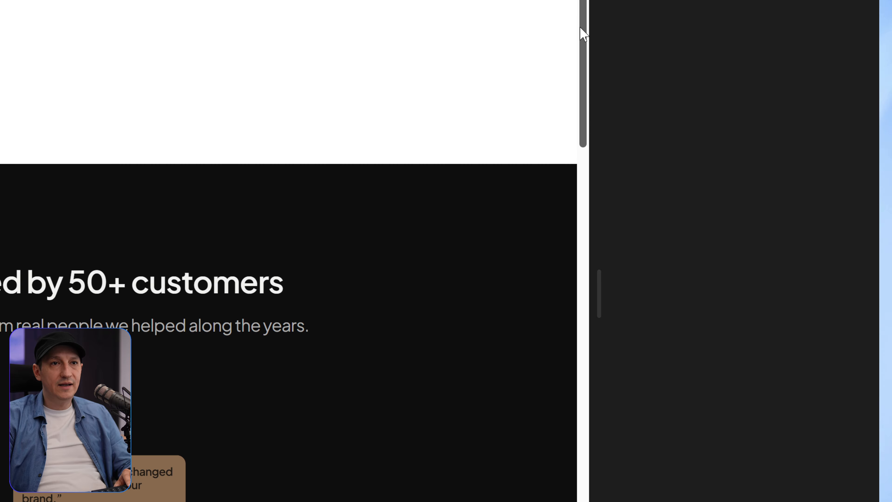
{"action": "left_click_drag", "start_coordinate": [580, 26], "coordinate": [587, 61]}
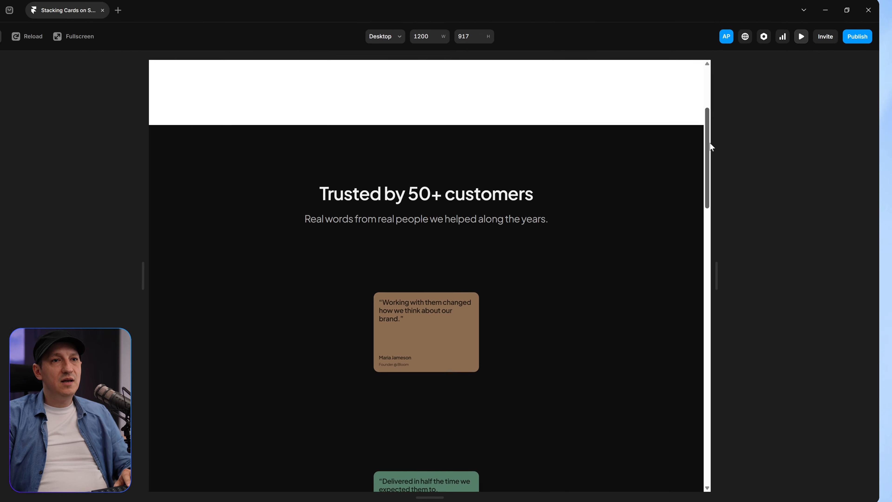
{"action": "left_click_drag", "start_coordinate": [708, 138], "coordinate": [739, 143]}
{"action": "key", "text": "Escape"}
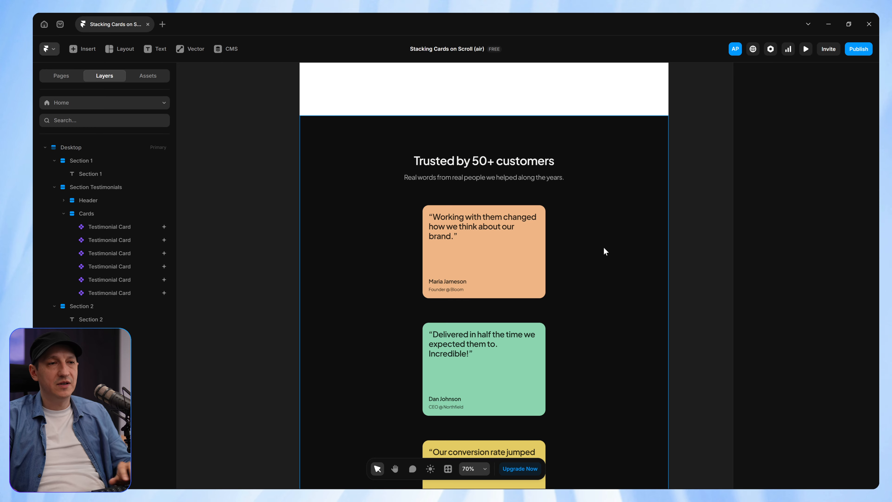
Set the From state of the Scroll Transform on all six testimonial cards to opacity 1 and scale 1
{"action": "left_click", "coordinate": [516, 244]}
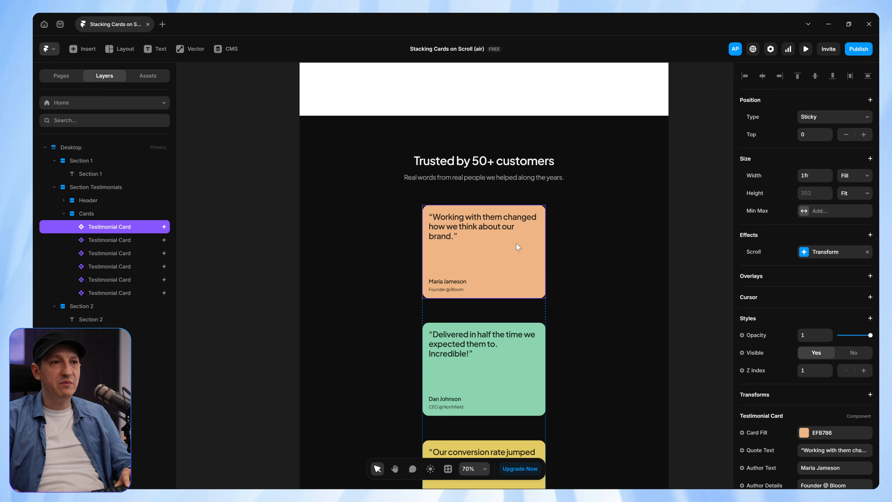
{"action": "left_click", "coordinate": [113, 291], "text": "shift"}
{"action": "left_click", "coordinate": [820, 258]}
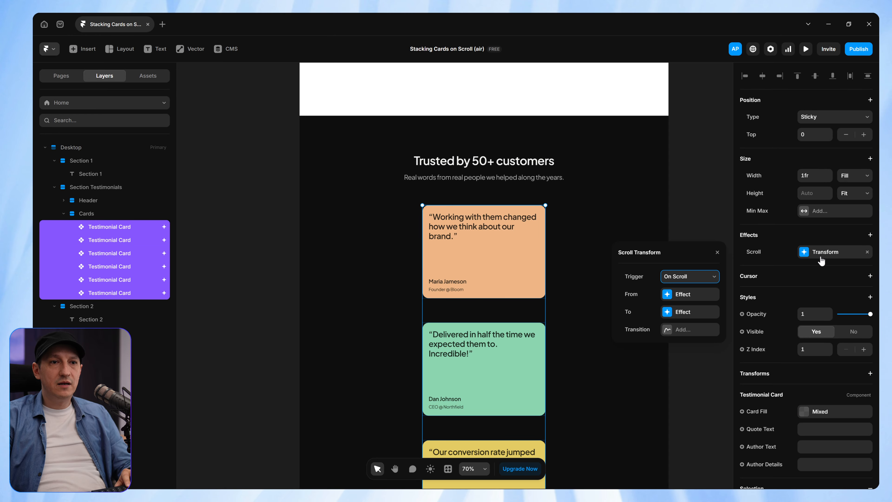
{"action": "left_click", "coordinate": [691, 296]}
{"action": "type", "text": "1"}
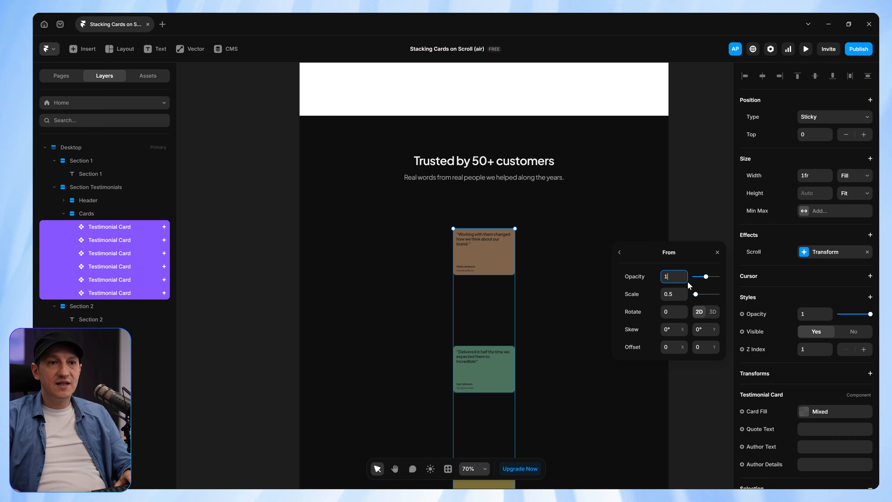
{"action": "key", "text": "Tab"}
{"action": "type", "text": "1"}
{"action": "key", "text": "Tab"}
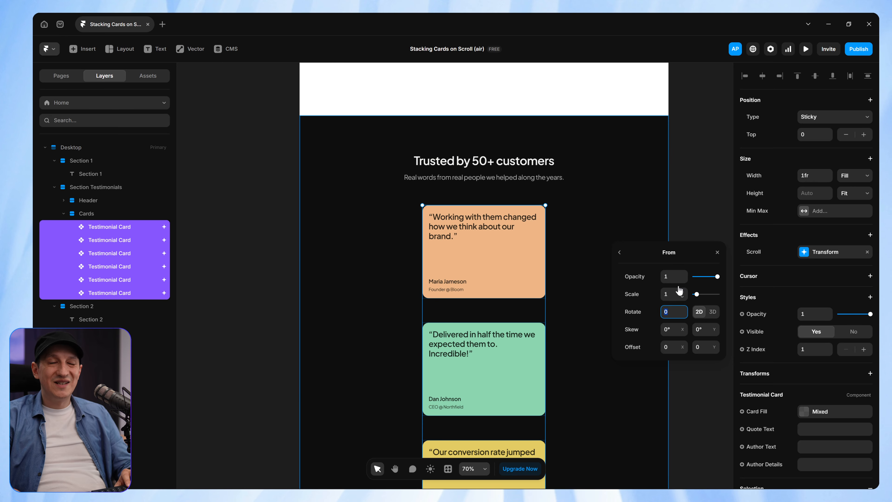
{"action": "left_click", "coordinate": [619, 252]}
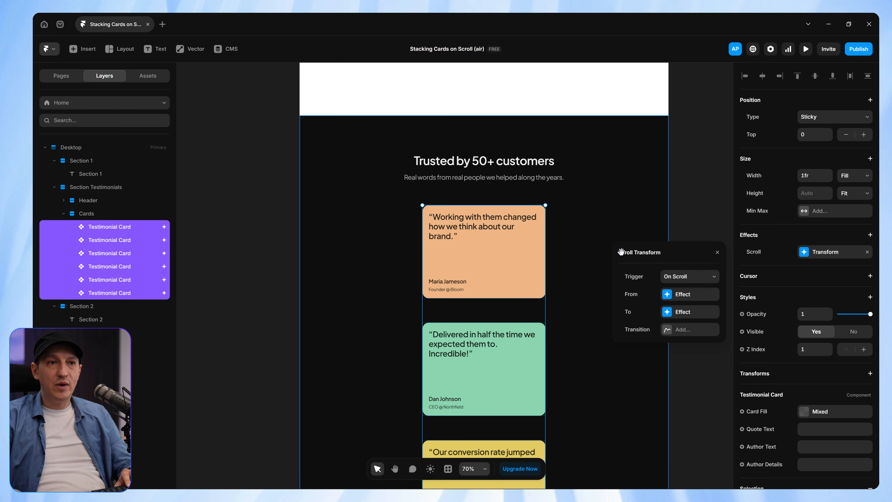
Set the To state of the six cards' Scroll Transform to rotate -4 with an X offset of -100
{"action": "left_click", "coordinate": [690, 315]}
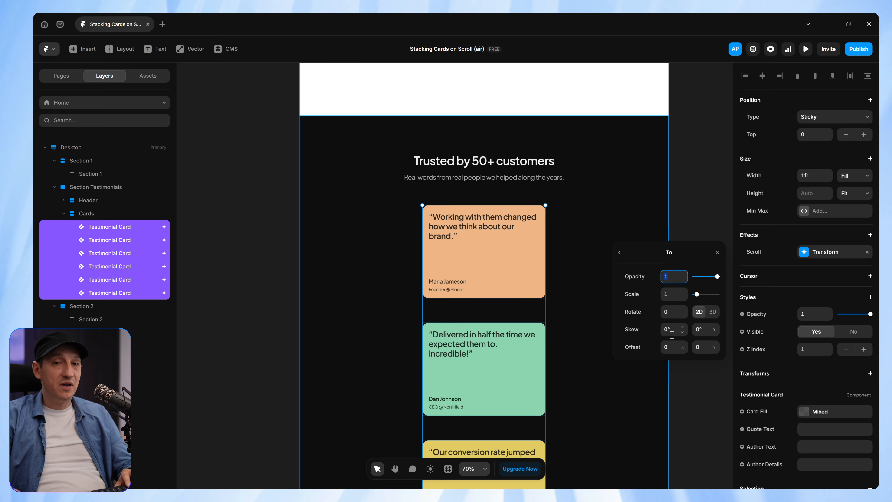
{"action": "left_click", "coordinate": [676, 314]}
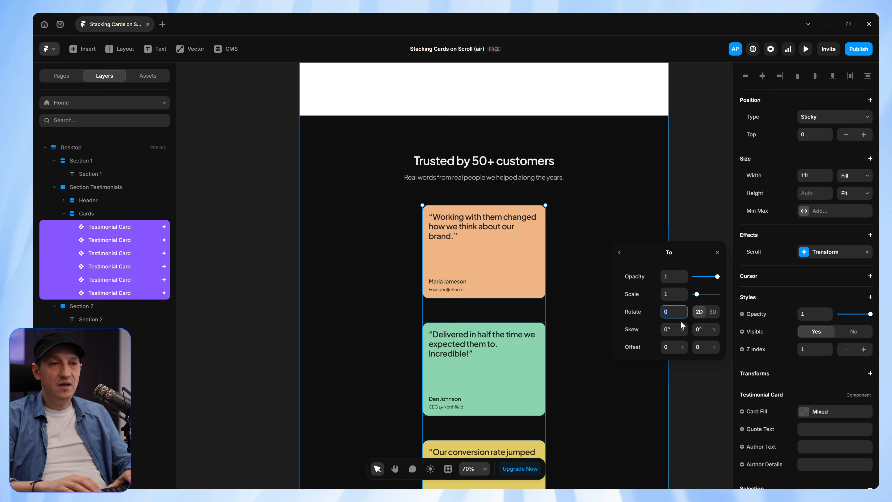
{"action": "type", "text": "-4"}
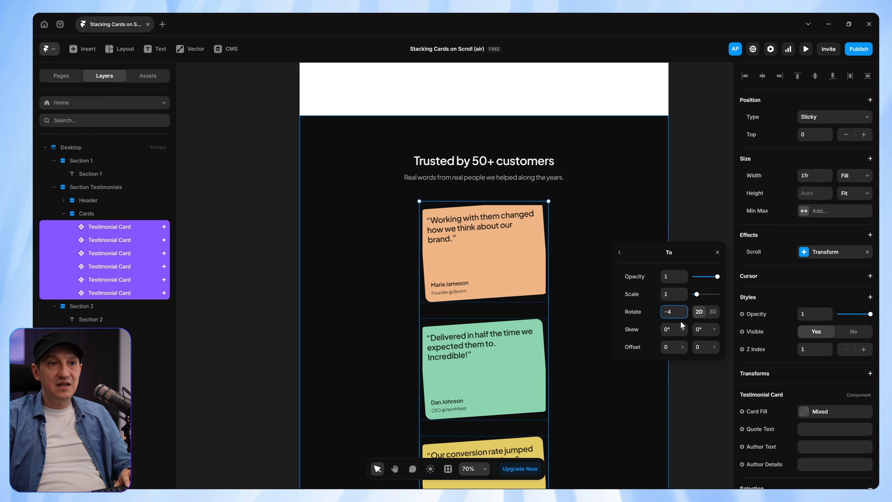
{"action": "left_click", "coordinate": [675, 347]}
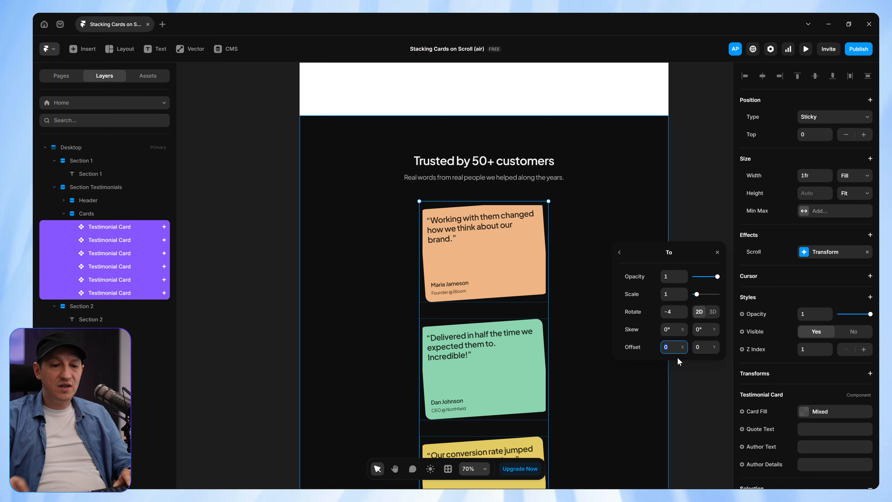
{"action": "type", "text": "-100"}
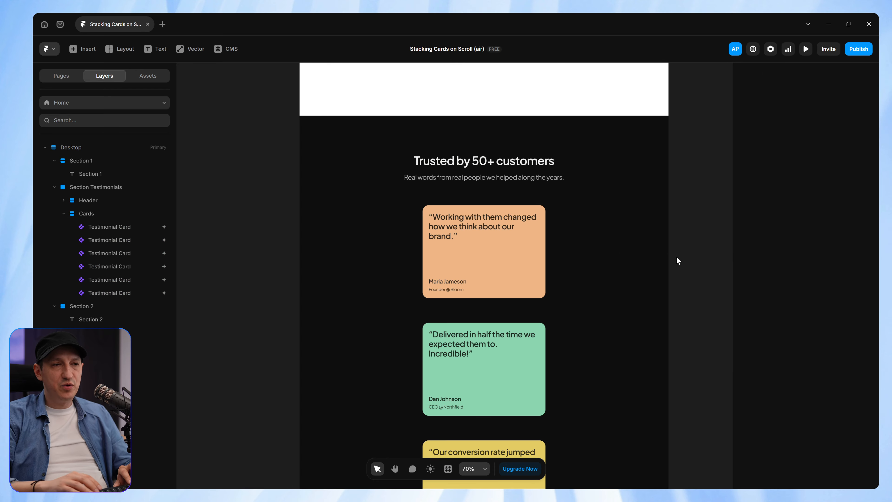
Preview the page and scroll through the testimonials to check the cards' rotation, sideways movement and clipping
{"action": "key", "text": "ctrl+p"}
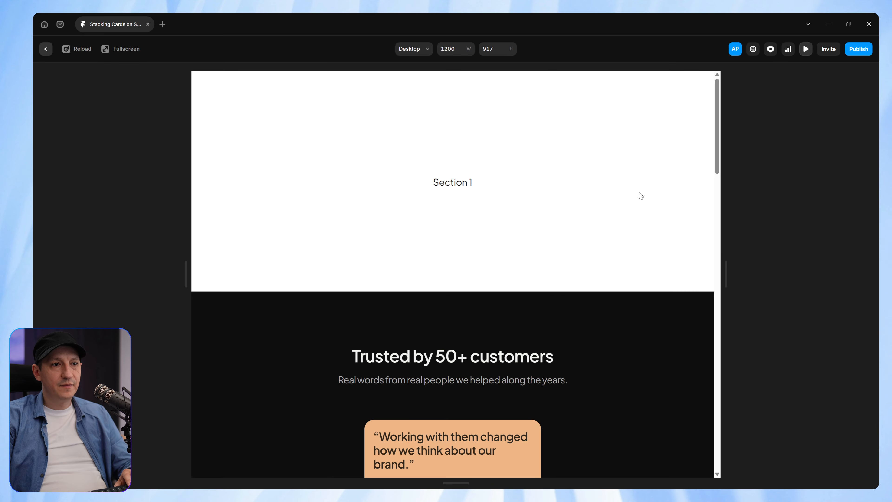
{"action": "scroll", "coordinate": [639, 195], "scroll_direction": "down", "scroll_amount": 5}
{"action": "scroll", "coordinate": [640, 192], "scroll_direction": "up", "scroll_amount": 2}
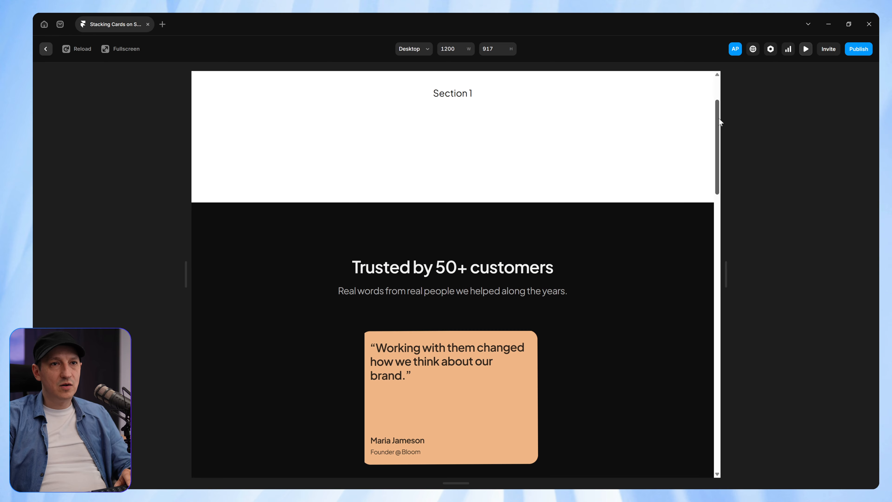
{"action": "left_click_drag", "start_coordinate": [718, 120], "coordinate": [713, 278]}
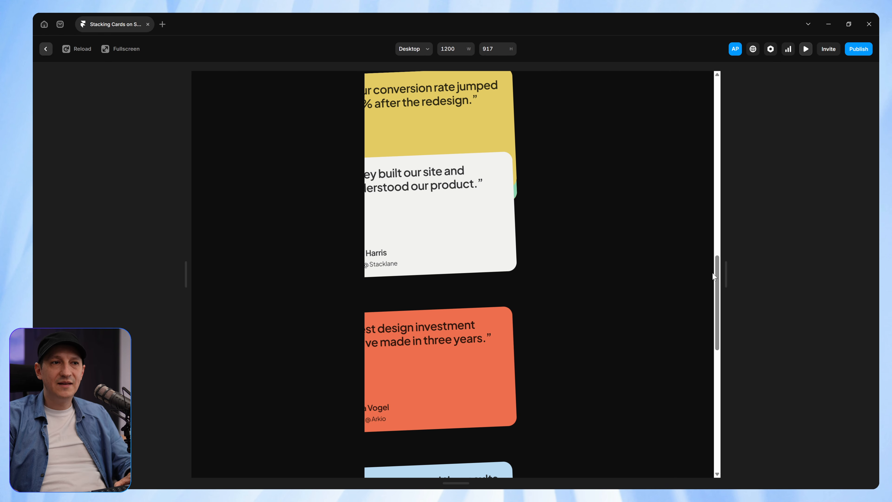
{"action": "key", "text": "Escape"}
Set the Overflow of the Cards stack to Visible
{"action": "left_click", "coordinate": [490, 322]}
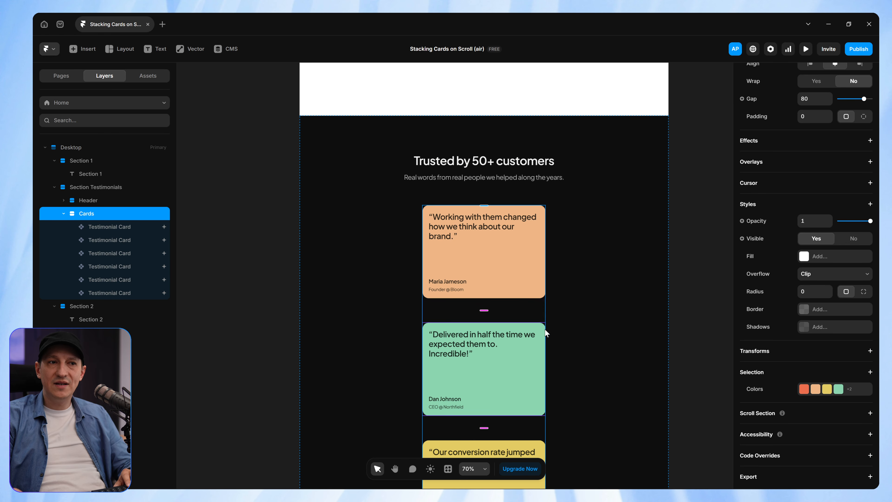
{"action": "left_click", "coordinate": [824, 280]}
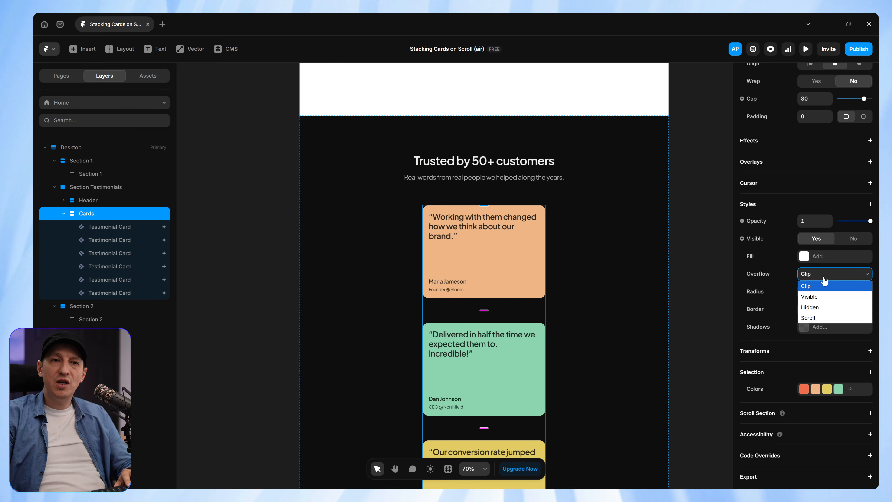
{"action": "left_click", "coordinate": [821, 297]}
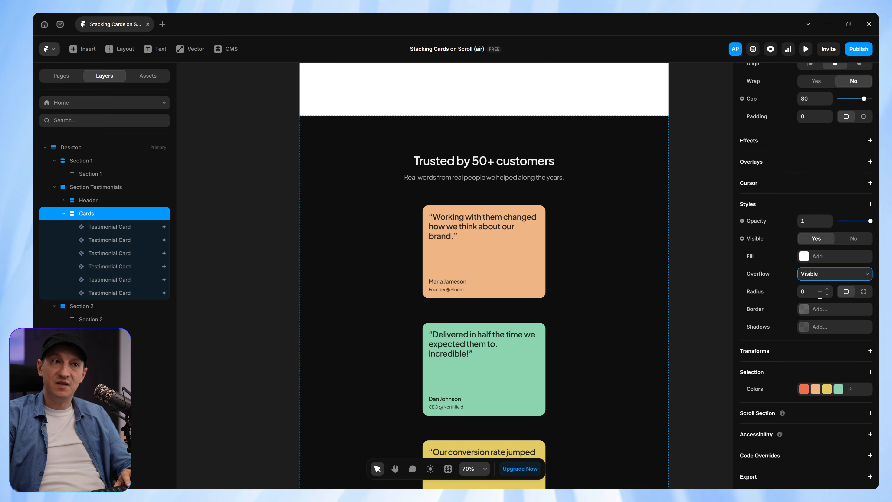
Preview the page again and scroll to the last testimonial card to examine the edges and tilt of the moving cards
{"action": "left_click", "coordinate": [681, 248]}
{"action": "key", "text": "ctrl+p"}
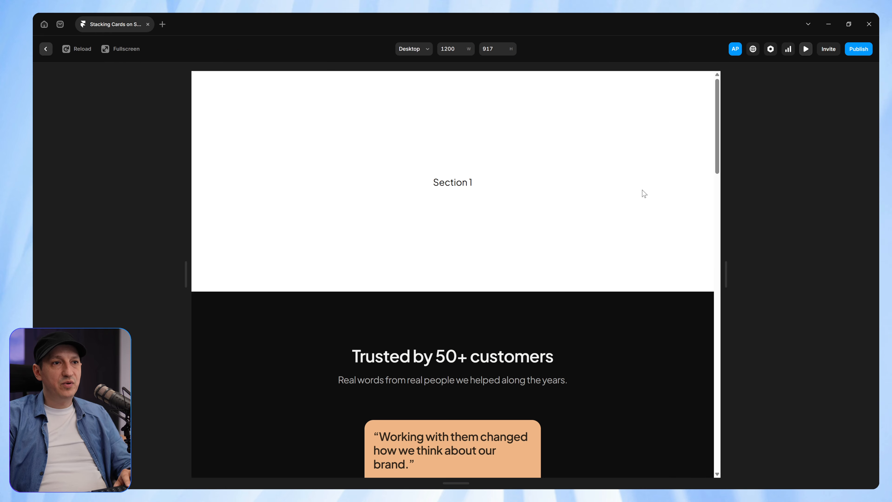
{"action": "scroll", "coordinate": [643, 192], "scroll_direction": "down", "scroll_amount": 5}
{"action": "scroll", "coordinate": [642, 191], "scroll_direction": "up", "scroll_amount": 5}
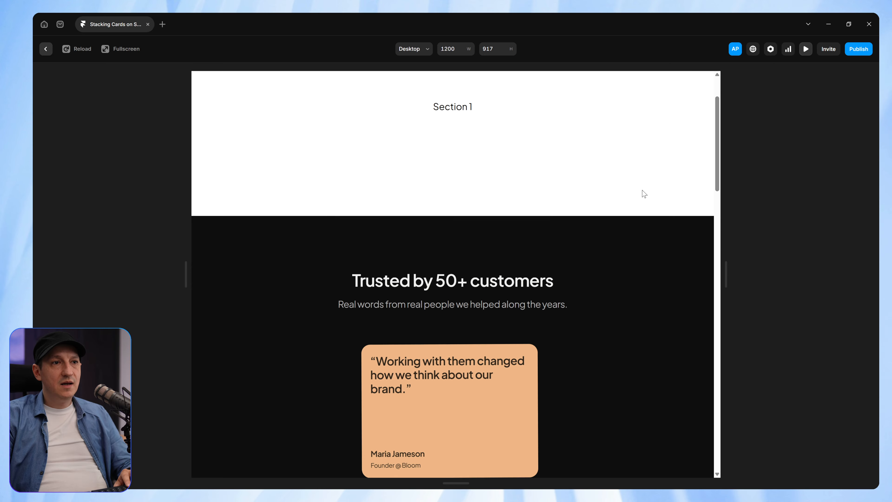
{"action": "scroll", "coordinate": [694, 156], "scroll_direction": "down", "scroll_amount": 5}
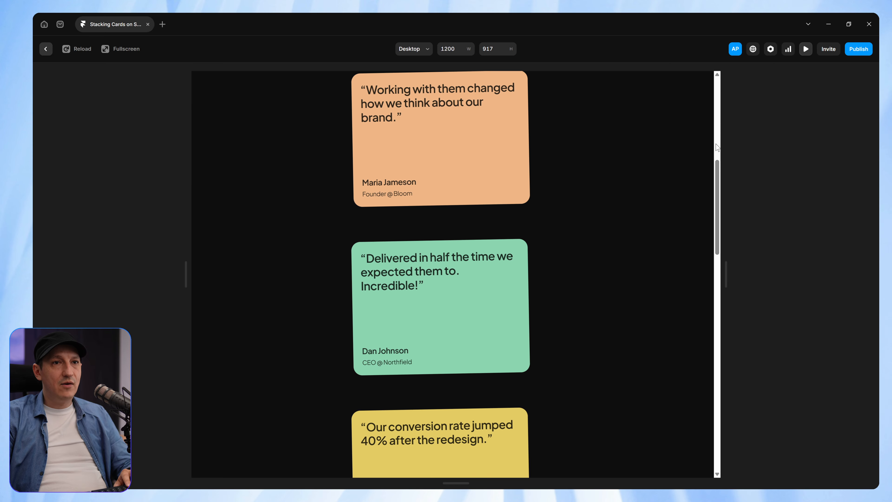
{"action": "left_click_drag", "start_coordinate": [716, 190], "coordinate": [722, 319]}
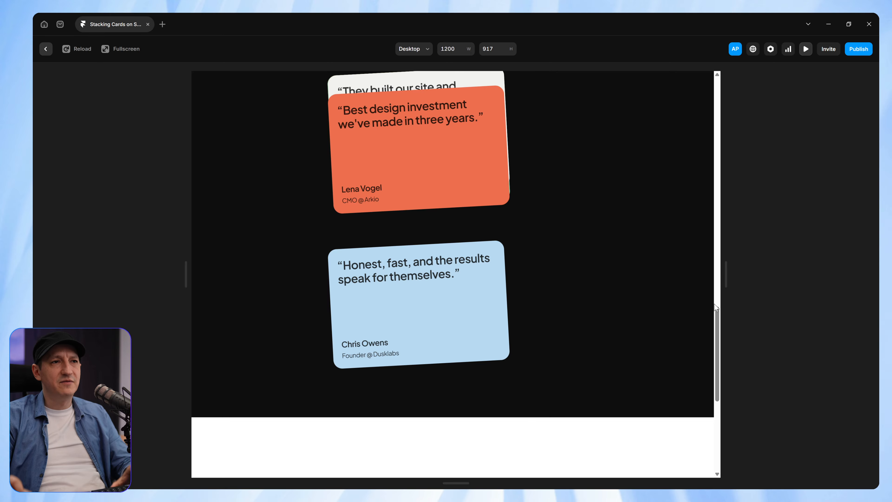
{"action": "key", "text": "Escape"}
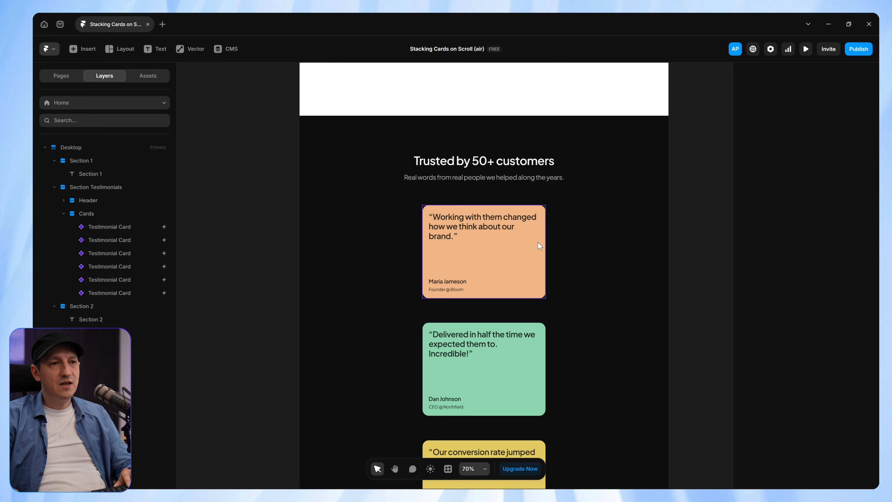
Set the To state of the green second card's Scroll Transform to rotate 0 with an X offset of -50
{"action": "left_click", "coordinate": [505, 314]}
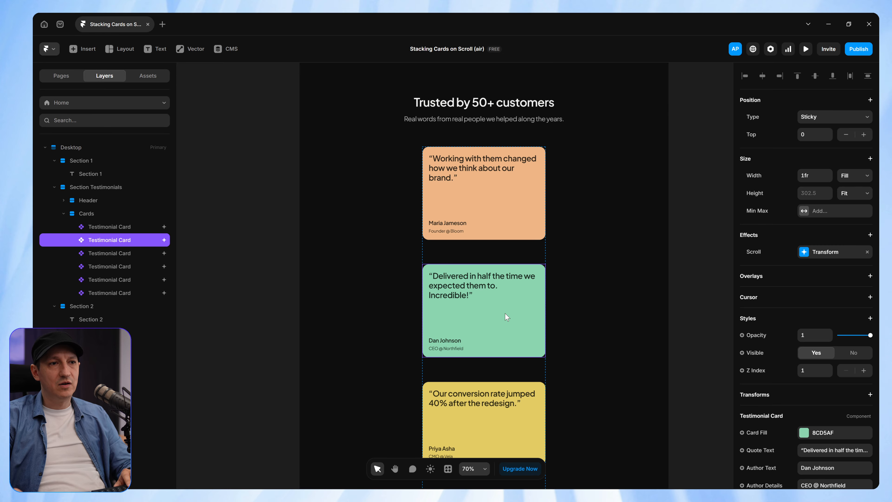
{"action": "left_click", "coordinate": [821, 254]}
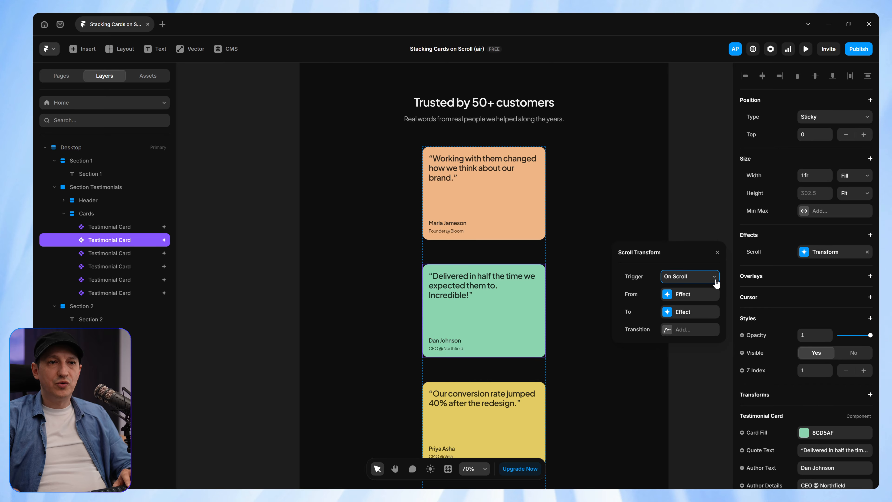
{"action": "left_click", "coordinate": [685, 312]}
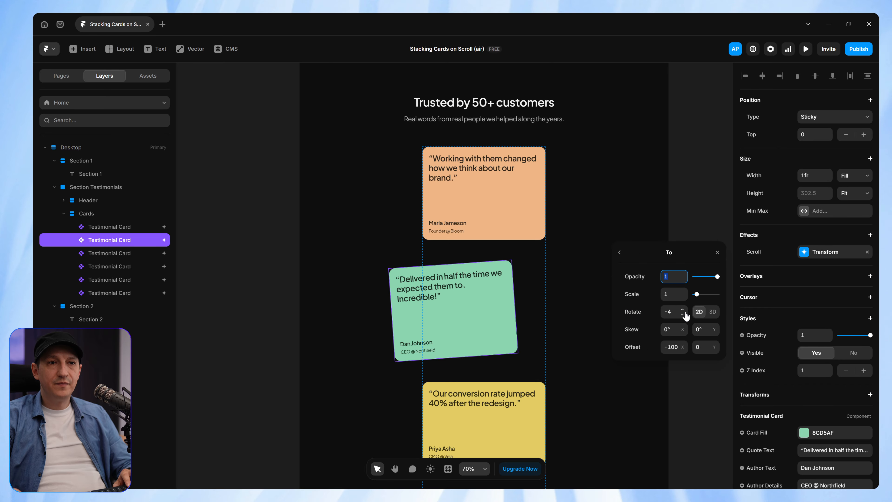
{"action": "left_click", "coordinate": [682, 313]}
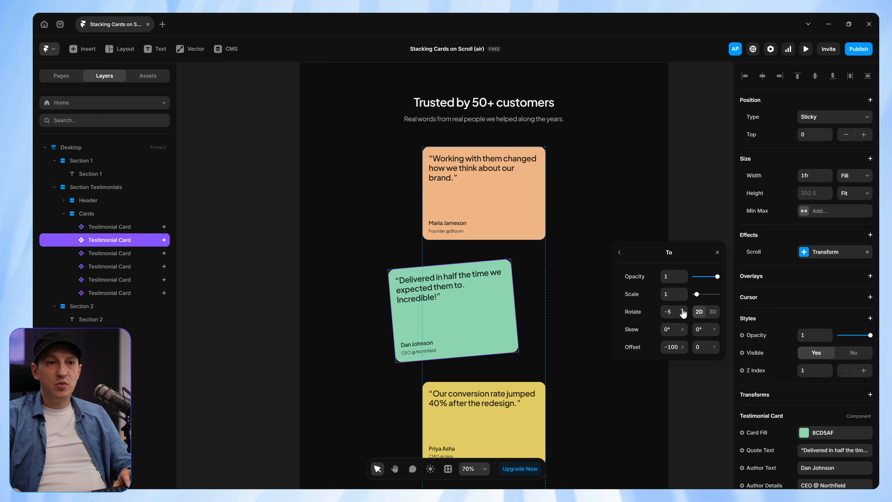
{"action": "left_click", "coordinate": [683, 310]}
{"action": "left_click", "coordinate": [682, 310]}
{"action": "left_click", "coordinate": [683, 310]}
{"action": "left_click", "coordinate": [682, 310]}
{"action": "left_click", "coordinate": [683, 310]}
{"action": "left_click", "coordinate": [682, 310]}
{"action": "left_click", "coordinate": [682, 314]}
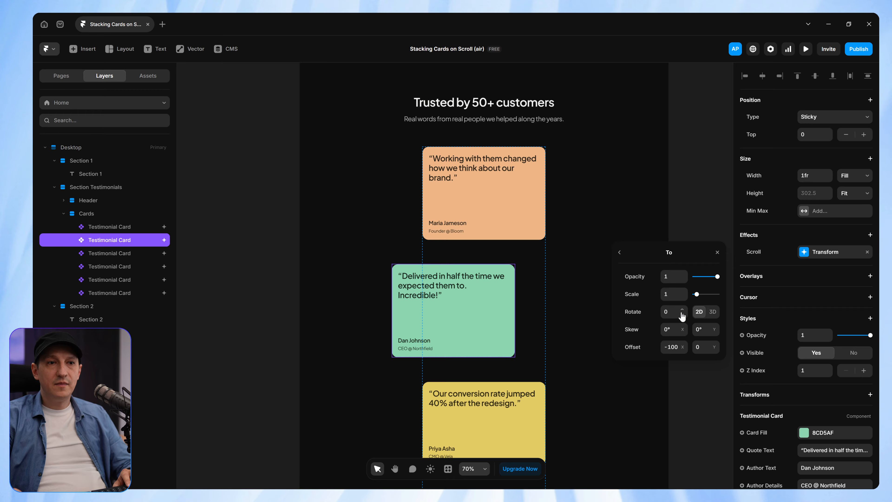
{"action": "left_click", "coordinate": [674, 348]}
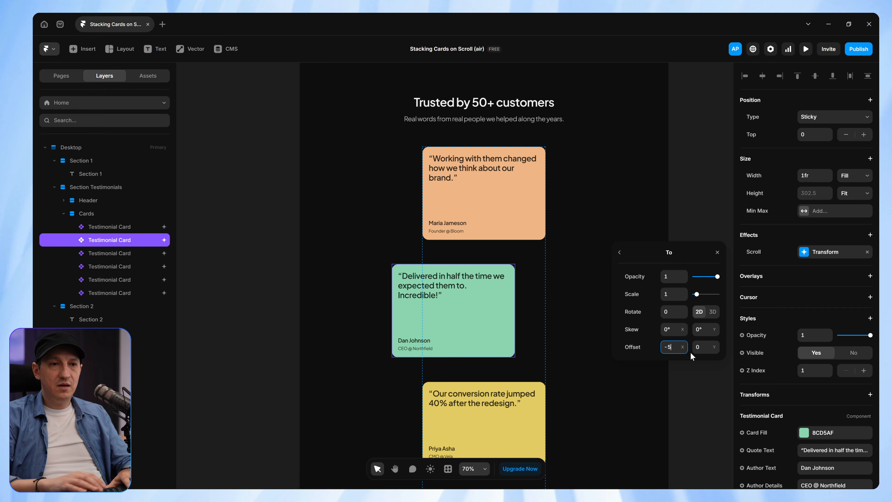
{"action": "type", "text": "-50"}
{"action": "key", "text": "Return"}
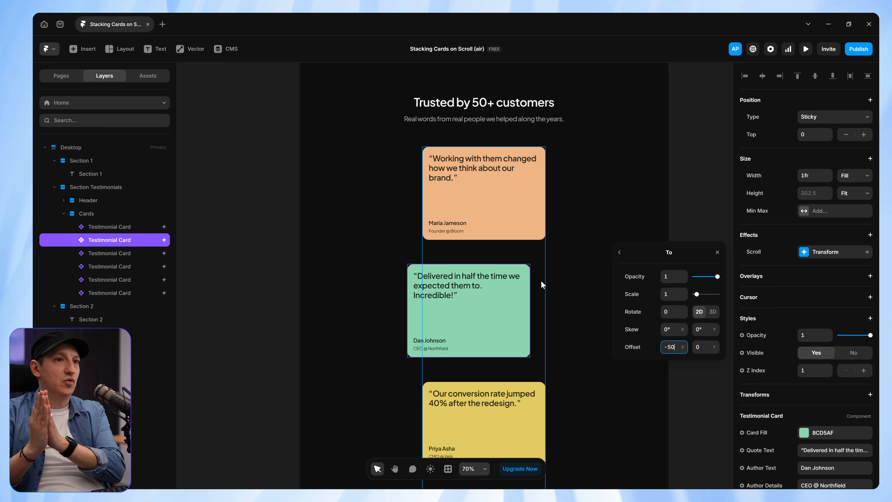
Set the To state of the yellow third card's Scroll Transform to rotate 4 with an X offset of 0
{"action": "scroll", "coordinate": [520, 279], "scroll_direction": "down", "scroll_amount": 5}
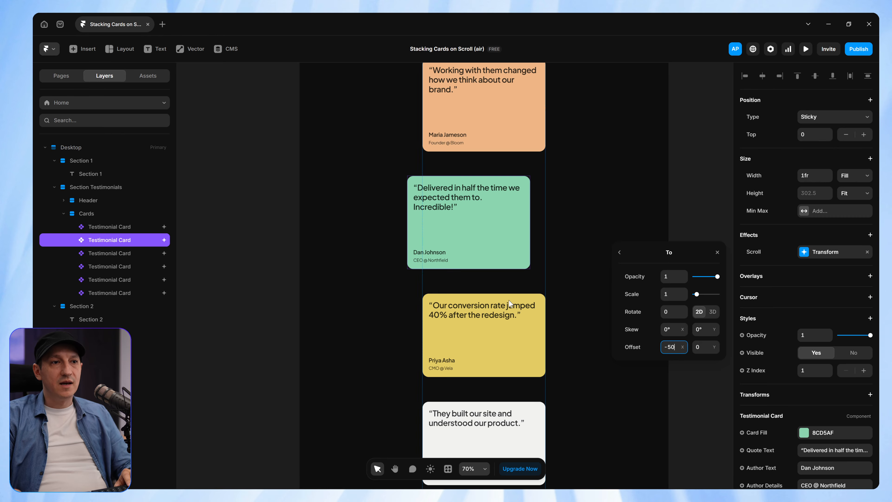
{"action": "left_click", "coordinate": [505, 339]}
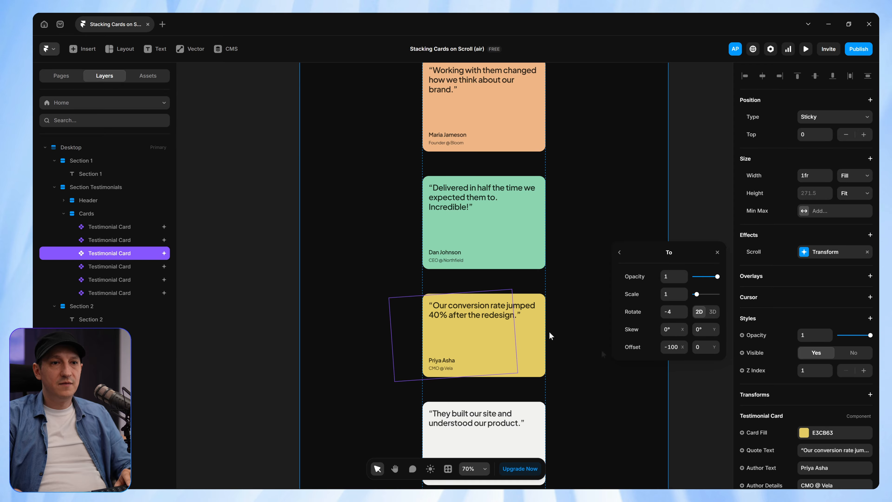
{"action": "left_click", "coordinate": [674, 315]}
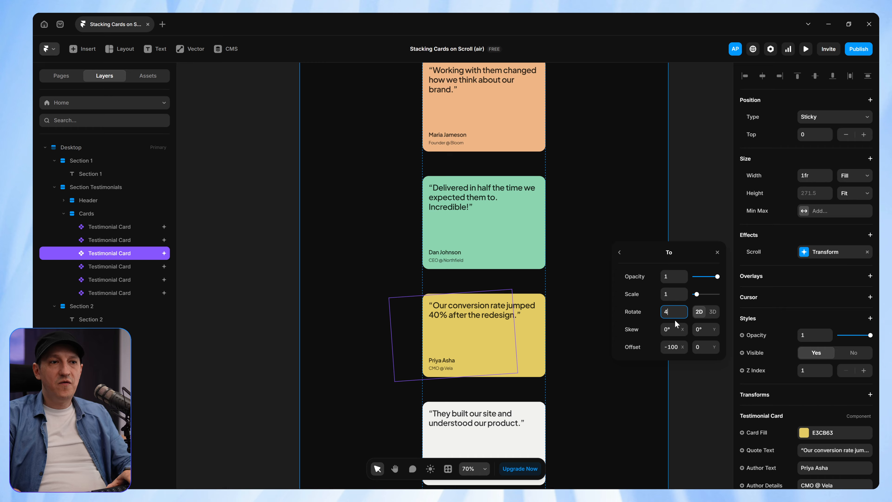
{"action": "type", "text": "4"}
{"action": "key", "text": "Tab"}
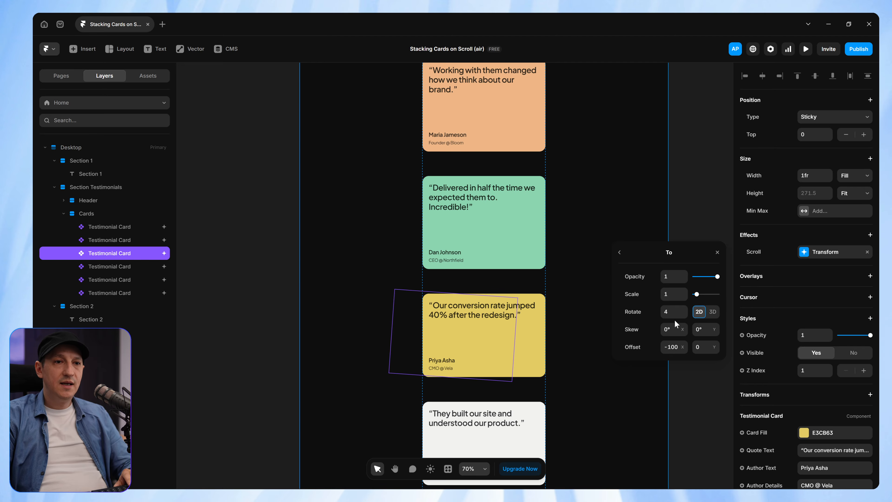
{"action": "left_click", "coordinate": [669, 347]}
{"action": "type", "text": "0"}
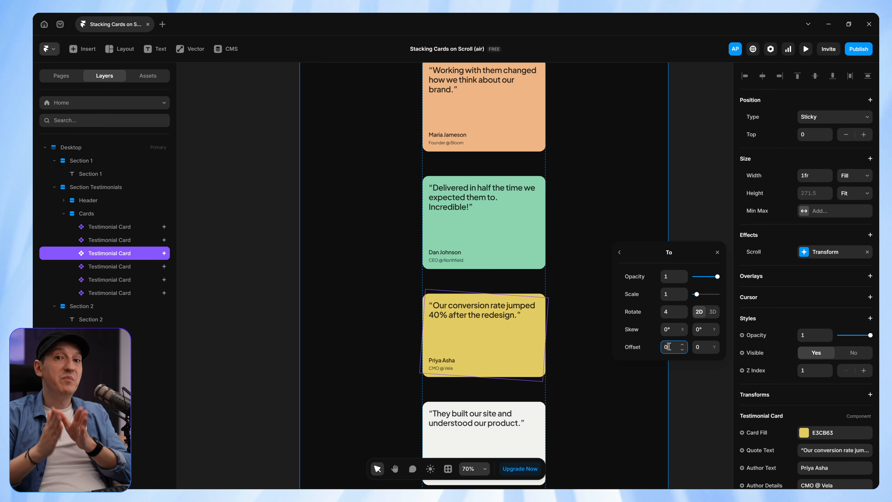
Set the X offset in the To state of the white fourth card's Scroll Transform to 50
{"action": "scroll", "coordinate": [568, 236], "scroll_direction": "down", "scroll_amount": 5}
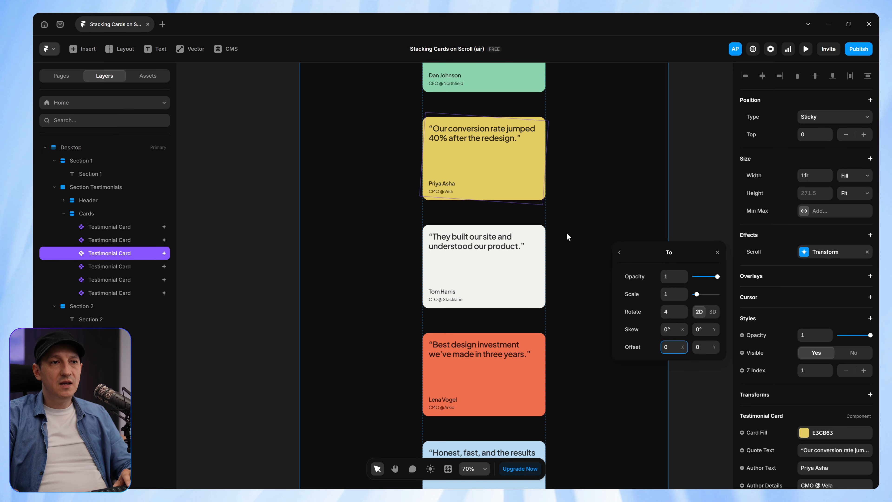
{"action": "left_click", "coordinate": [513, 279]}
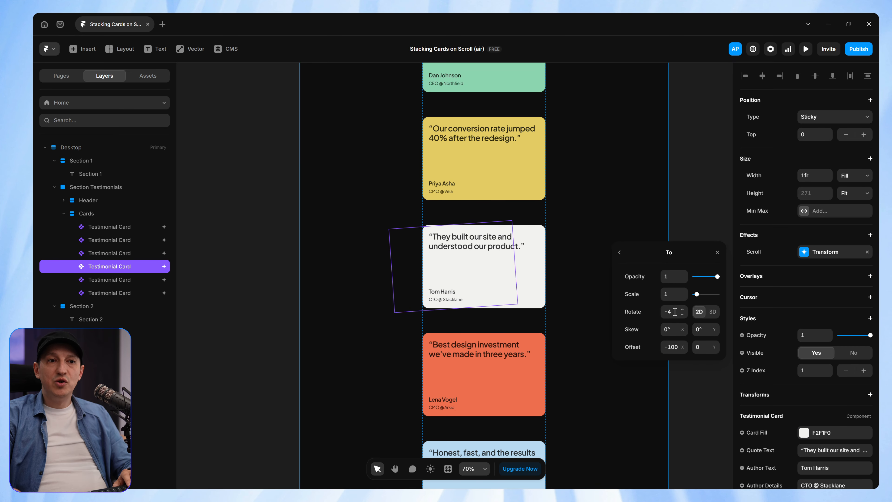
{"action": "left_click", "coordinate": [668, 347]}
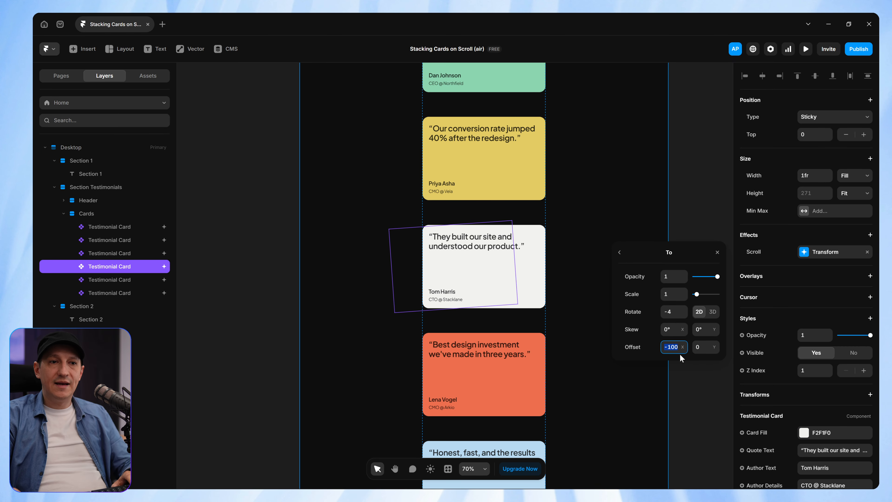
{"action": "type", "text": "50"}
{"action": "key", "text": "Return"}
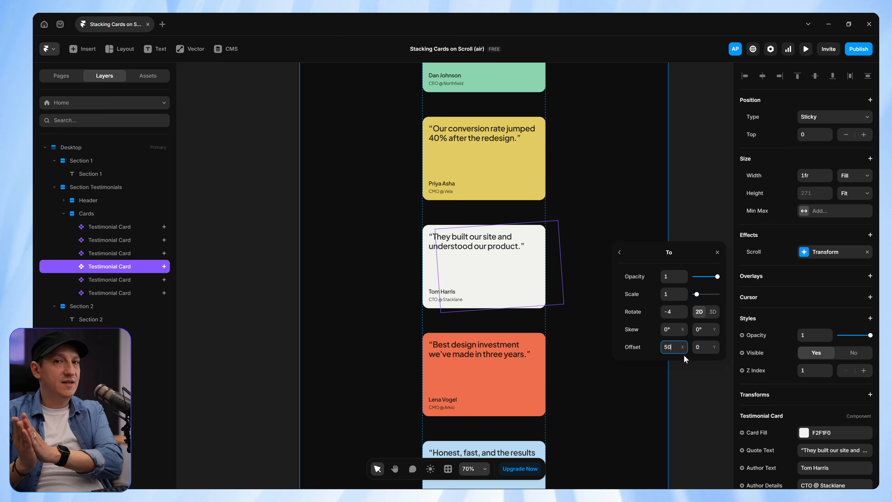
Set the To state of the red-orange fifth card's Scroll Transform to rotate 8 with an X offset of 100
{"action": "scroll", "coordinate": [499, 263], "scroll_direction": "down", "scroll_amount": 4}
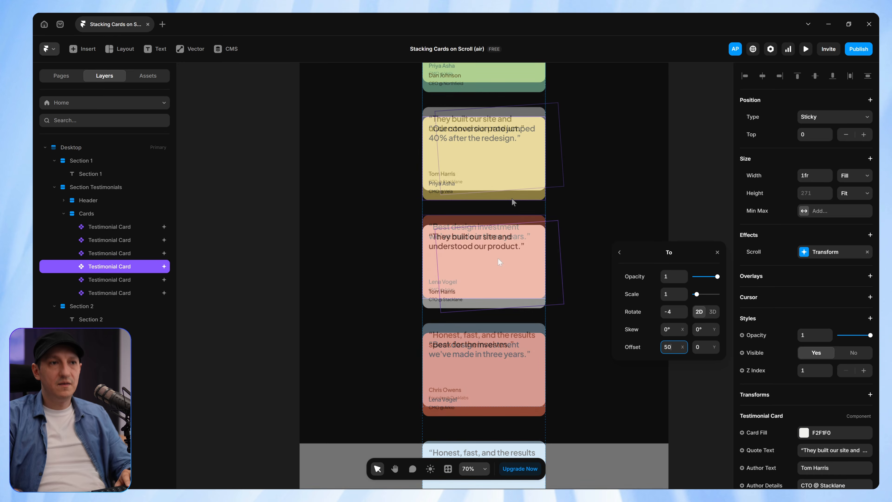
{"action": "left_click", "coordinate": [500, 263]}
{"action": "left_click", "coordinate": [673, 313]}
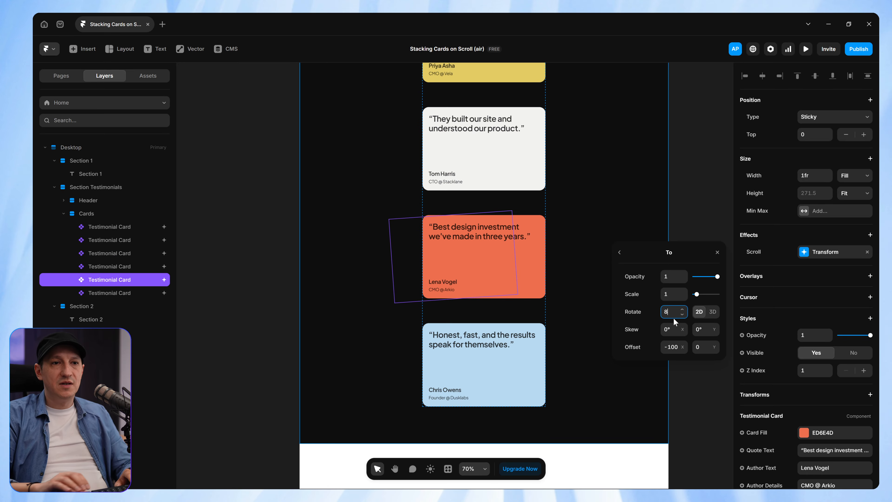
{"action": "type", "text": "8"}
{"action": "key", "text": "Return"}
{"action": "left_click", "coordinate": [672, 347]}
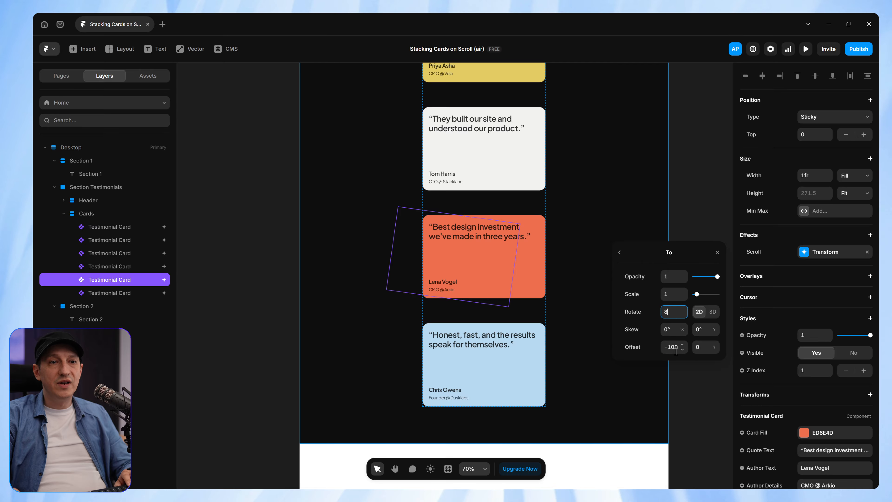
{"action": "type", "text": "100"}
{"action": "key", "text": "Return"}
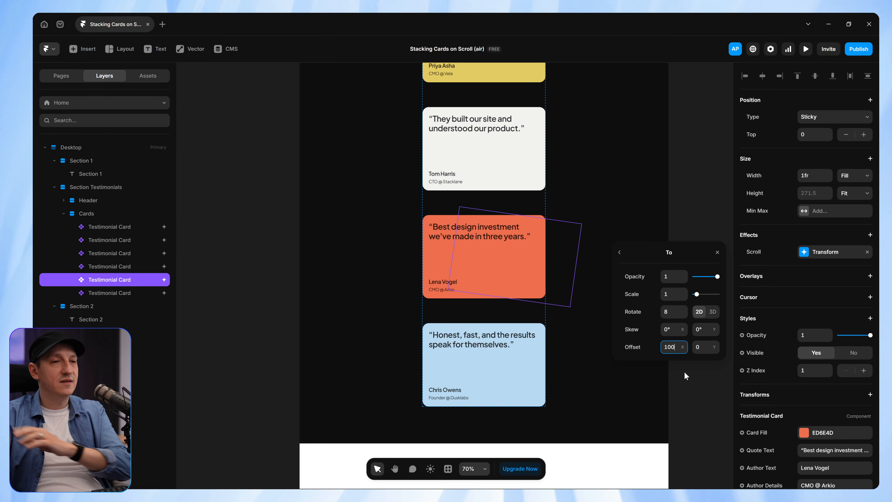
Set the X offset in the To state of the light blue sixth card's Scroll Transform to 120 and close the effect settings
{"action": "left_click", "coordinate": [485, 378]}
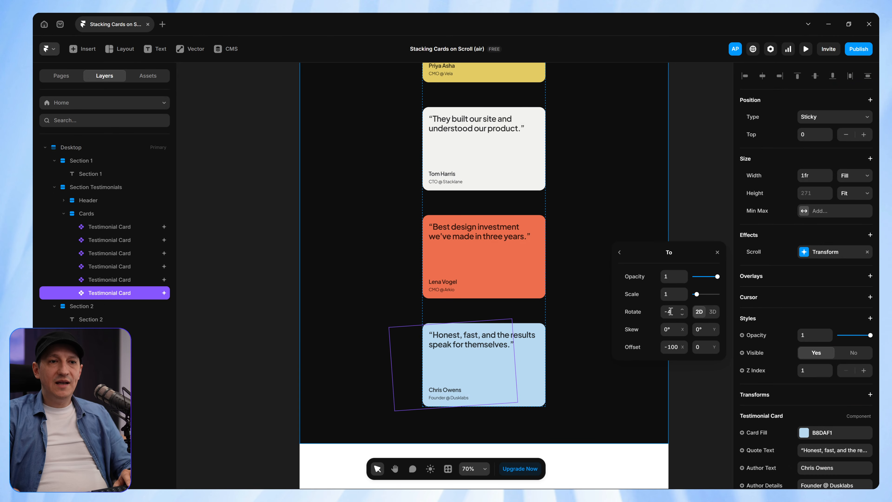
{"action": "left_click", "coordinate": [674, 347]}
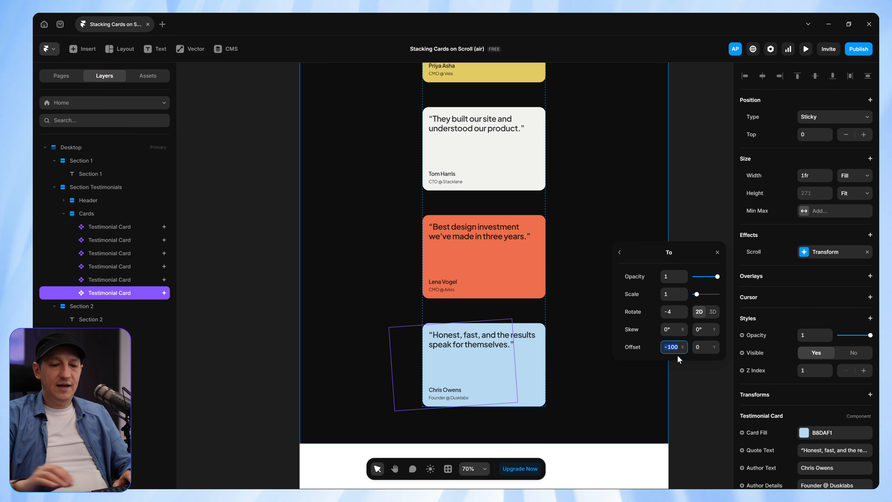
{"action": "type", "text": "120"}
{"action": "key", "text": "Return"}
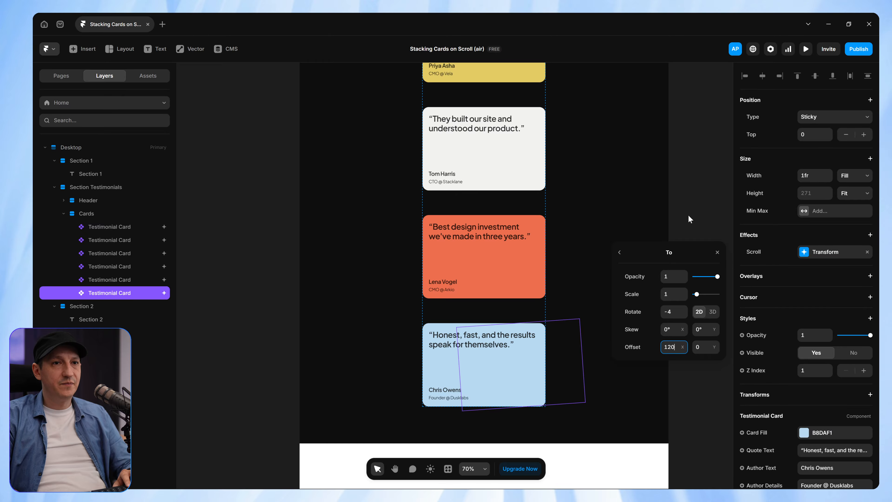
{"action": "left_click", "coordinate": [718, 252]}
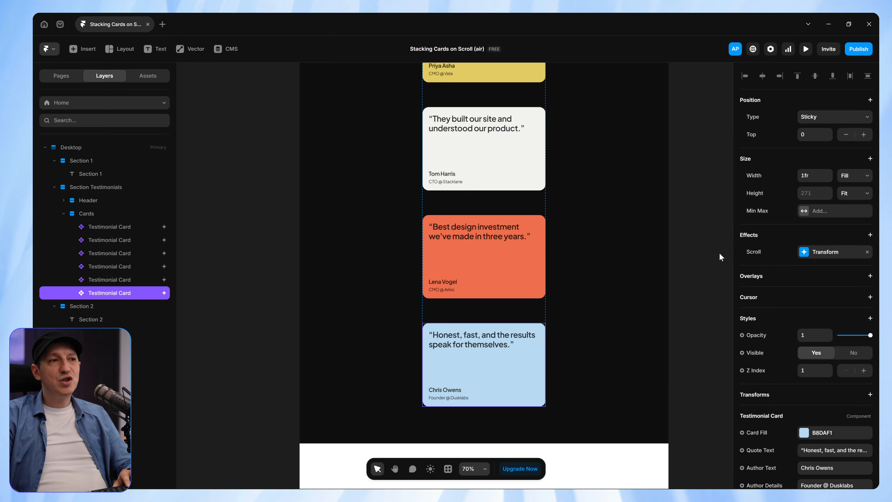
Preview the page and scroll back and forth through the testimonials to examine each card's individual rotation and sideways shift while stacking
{"action": "scroll", "coordinate": [530, 217], "scroll_direction": "up", "scroll_amount": 8}
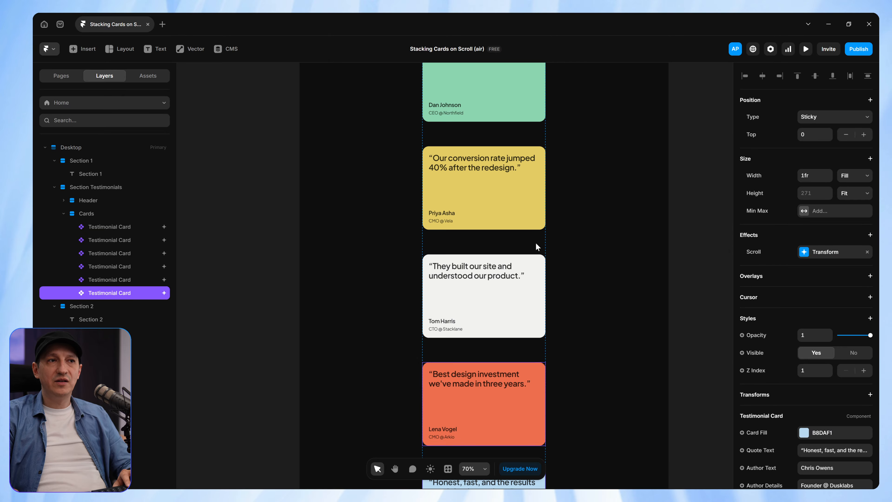
{"action": "scroll", "coordinate": [694, 212], "scroll_direction": "up", "scroll_amount": 5}
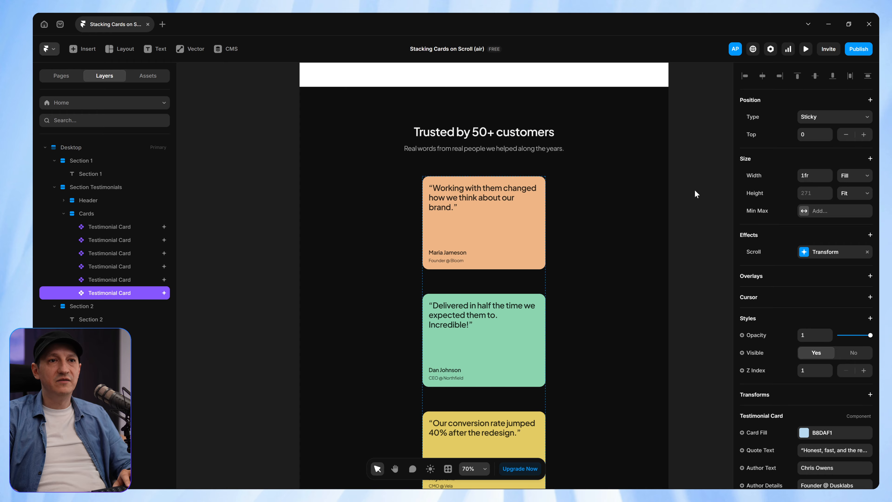
{"action": "left_click", "coordinate": [697, 194]}
{"action": "key", "text": "ctrl+p"}
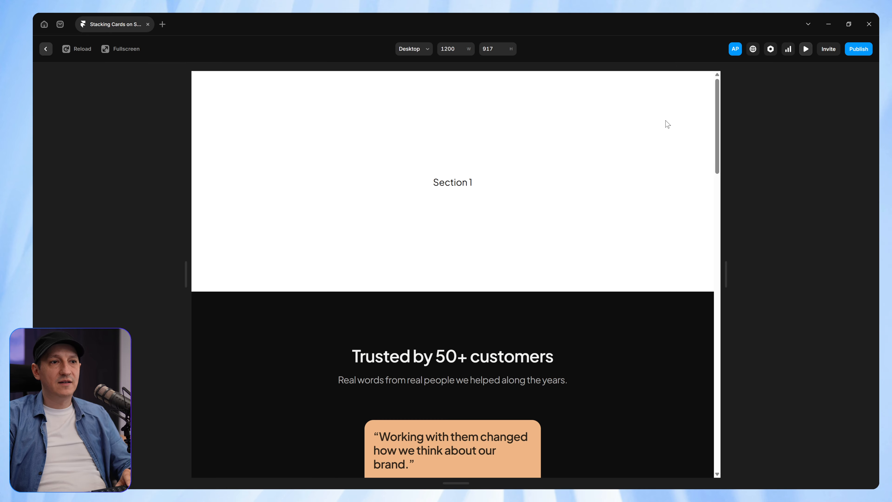
{"action": "scroll", "coordinate": [668, 127], "scroll_direction": "down", "scroll_amount": 4}
{"action": "scroll", "coordinate": [667, 128], "scroll_direction": "down", "scroll_amount": 6}
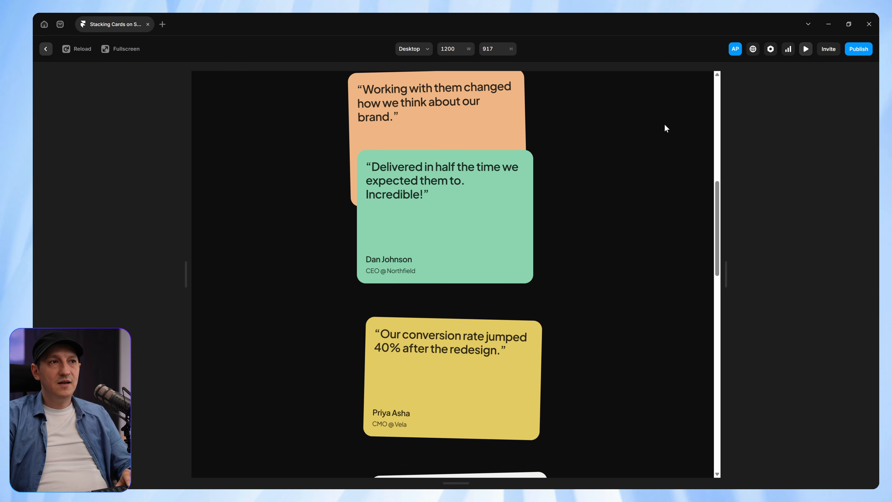
{"action": "scroll", "coordinate": [665, 127], "scroll_direction": "down", "scroll_amount": 3}
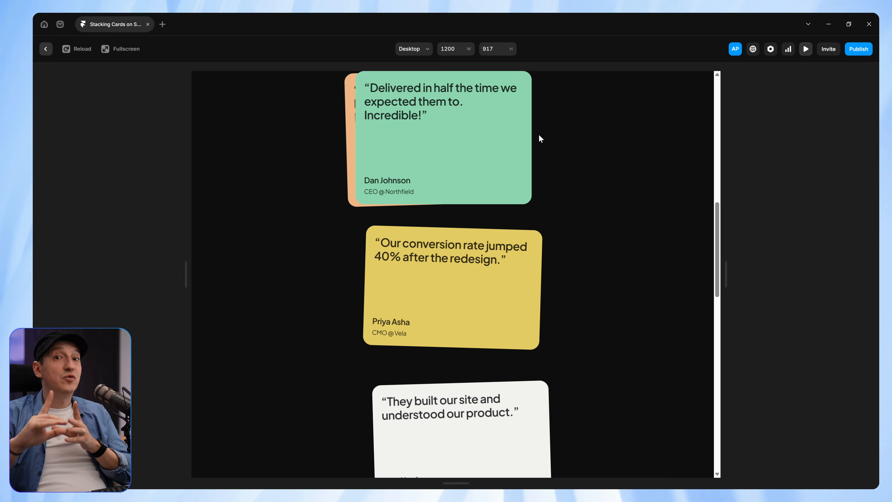
{"action": "scroll", "coordinate": [597, 140], "scroll_direction": "down", "scroll_amount": 5}
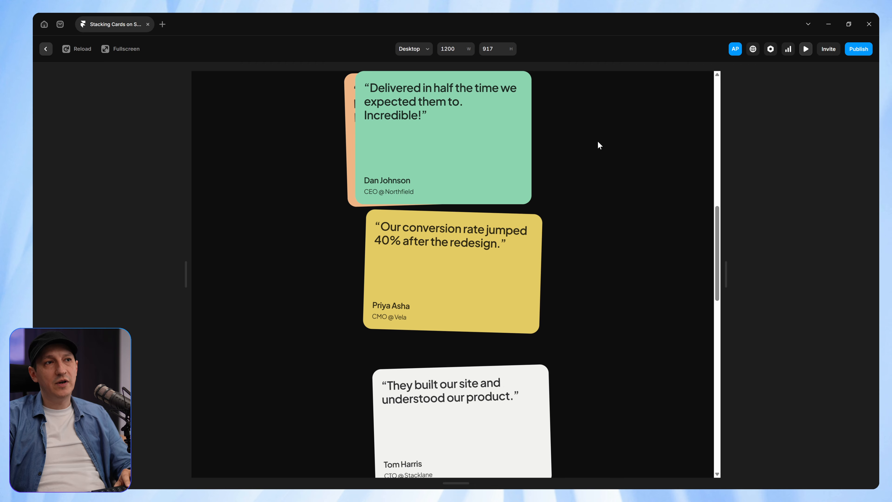
{"action": "scroll", "coordinate": [599, 142], "scroll_direction": "down", "scroll_amount": 8}
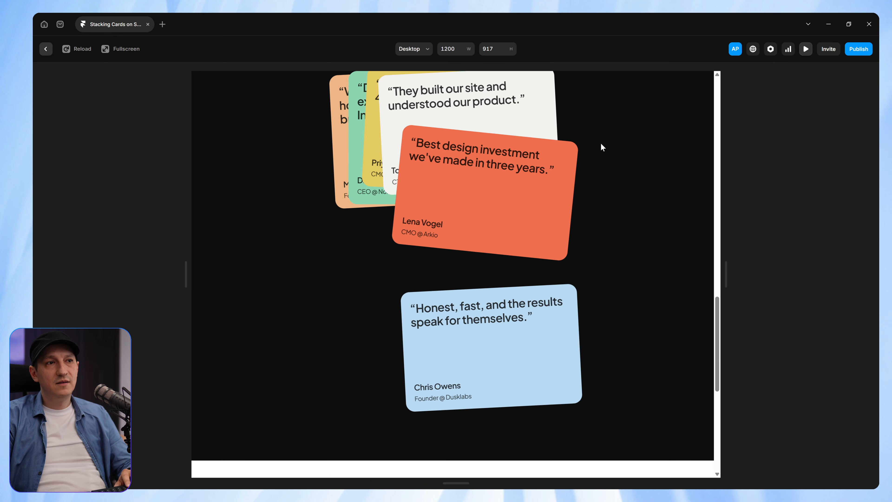
{"action": "scroll", "coordinate": [602, 144], "scroll_direction": "down", "scroll_amount": 10}
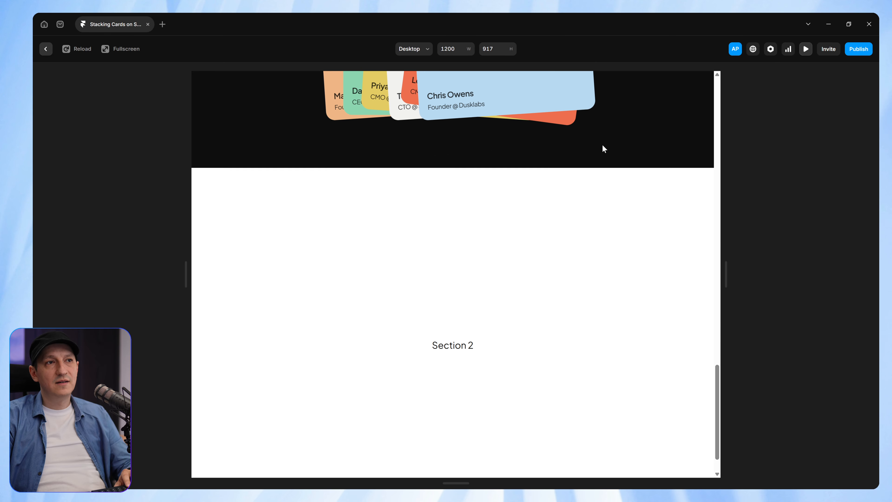
{"action": "scroll", "coordinate": [602, 145], "scroll_direction": "up", "scroll_amount": 15}
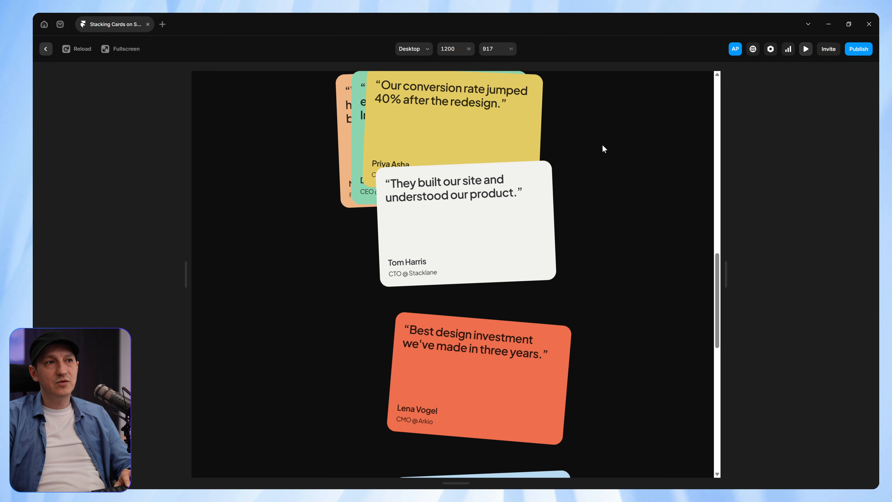
{"action": "scroll", "coordinate": [603, 146], "scroll_direction": "down", "scroll_amount": 10}
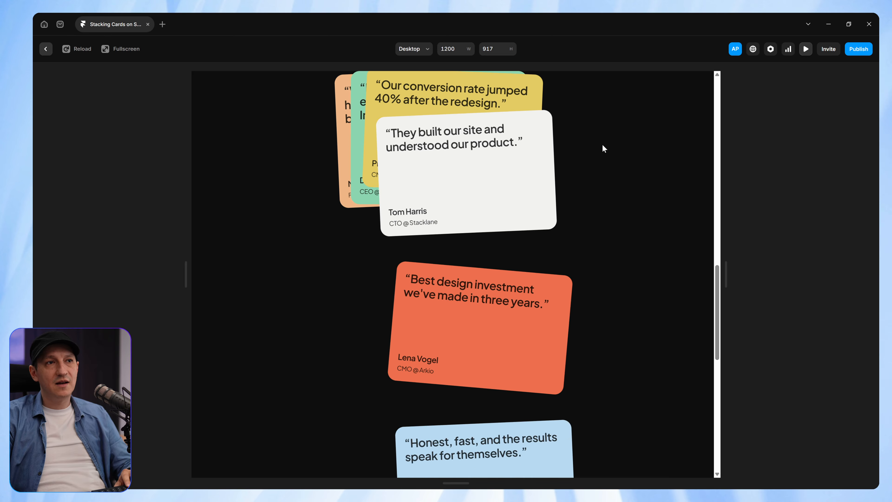
{"action": "scroll", "coordinate": [602, 144], "scroll_direction": "down", "scroll_amount": 5}
{"action": "scroll", "coordinate": [602, 144], "scroll_direction": "up", "scroll_amount": 8}
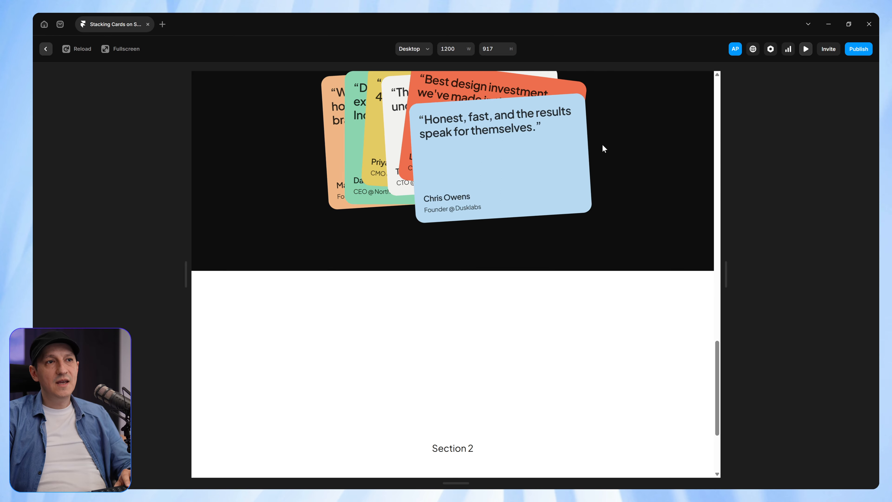
Leave the preview and set the sticky Top offset of all six Testimonial Card instances to 80
{"action": "scroll", "coordinate": [602, 144], "scroll_direction": "up", "scroll_amount": 10}
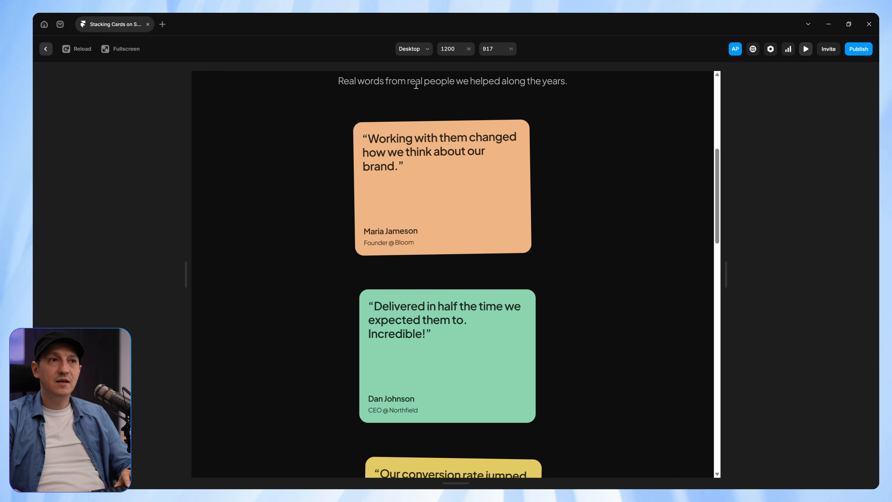
{"action": "key", "text": "Escape"}
{"action": "left_click", "coordinate": [501, 234]}
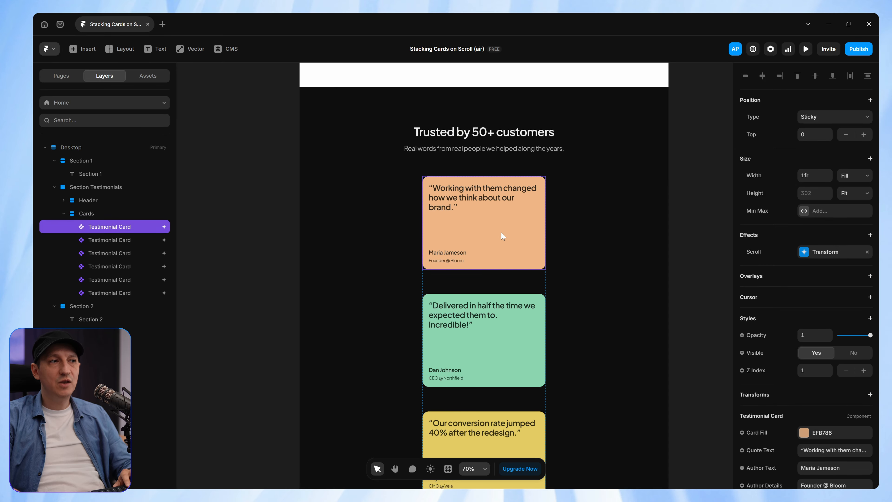
{"action": "left_click", "coordinate": [130, 295], "text": "shift"}
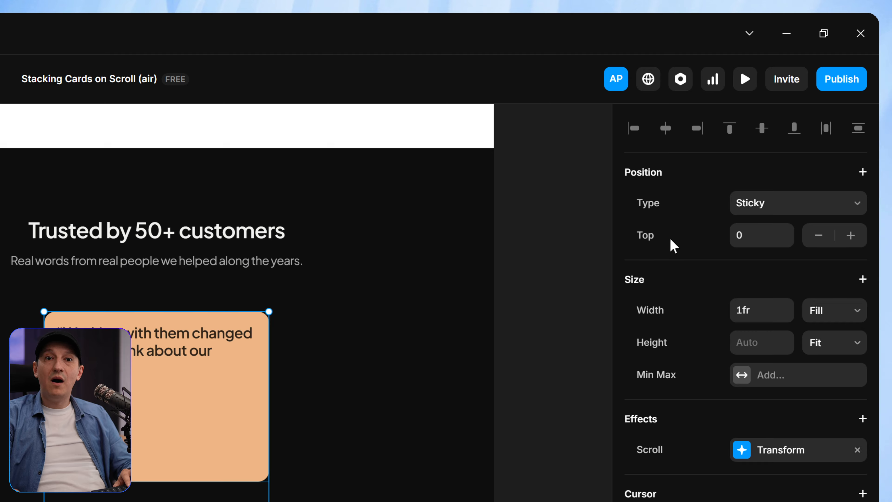
{"action": "left_click", "coordinate": [743, 236]}
{"action": "type", "text": "80"}
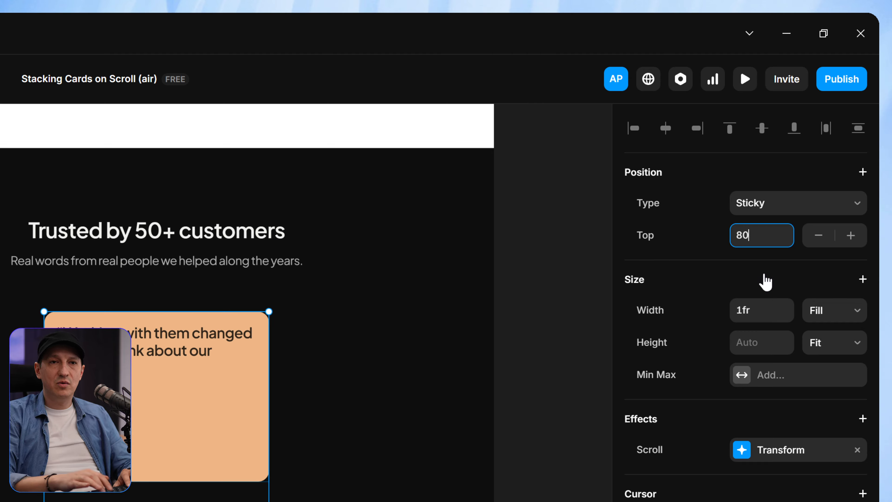
{"action": "left_click", "coordinate": [532, 295]}
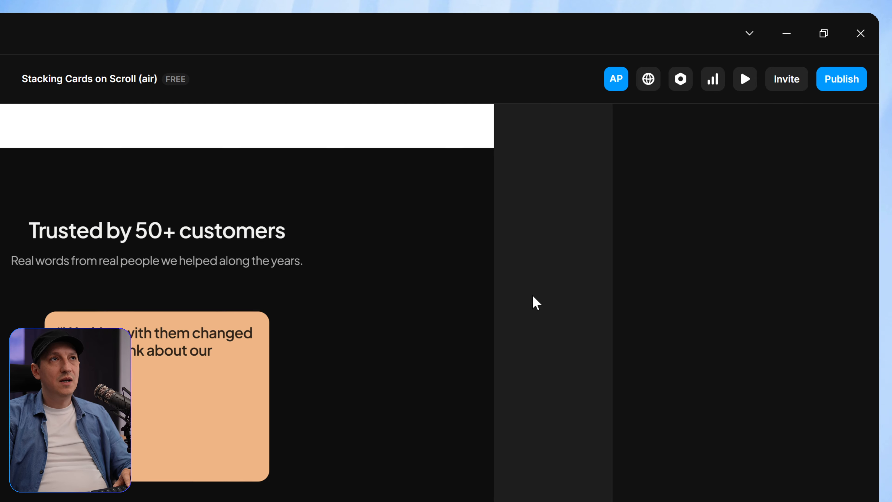
Preview the page and scroll down through the testimonials to check where the cards stick and stack below the viewport's upper edge
{"action": "key", "text": "ctrl+p"}
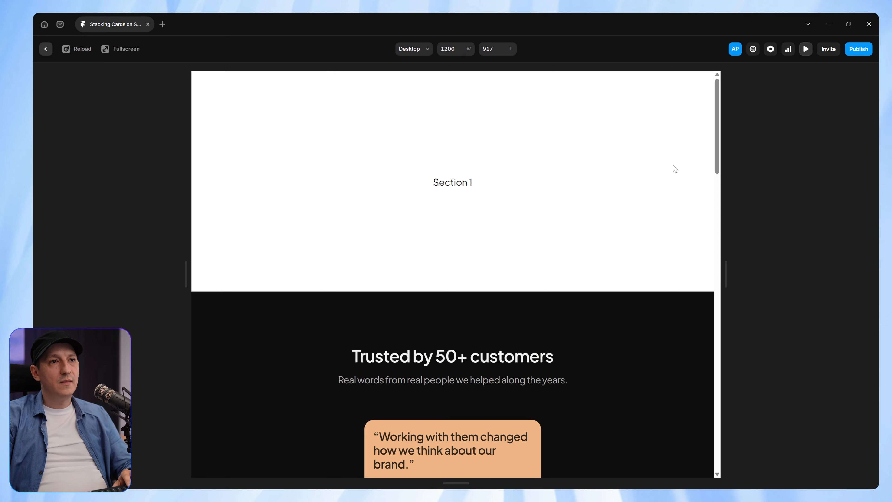
{"action": "scroll", "coordinate": [674, 169], "scroll_direction": "down", "scroll_amount": 4}
{"action": "scroll", "coordinate": [673, 165], "scroll_direction": "down", "scroll_amount": 5}
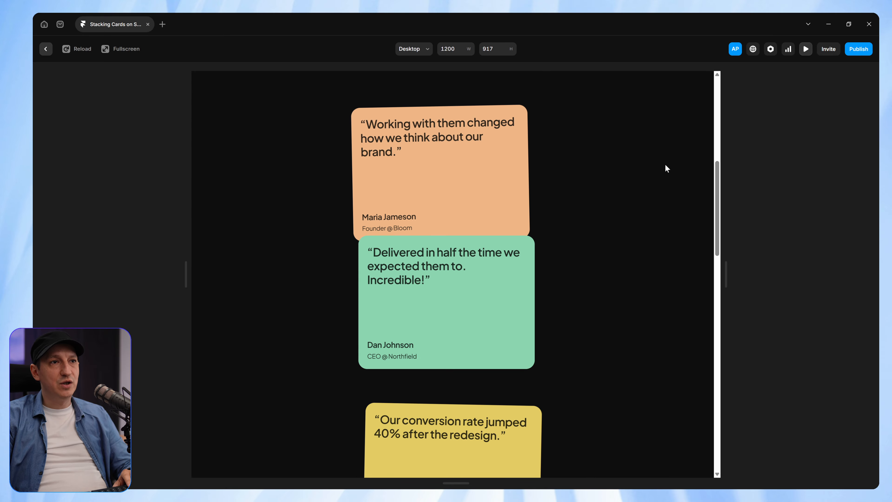
{"action": "scroll", "coordinate": [665, 164], "scroll_direction": "down", "scroll_amount": 3}
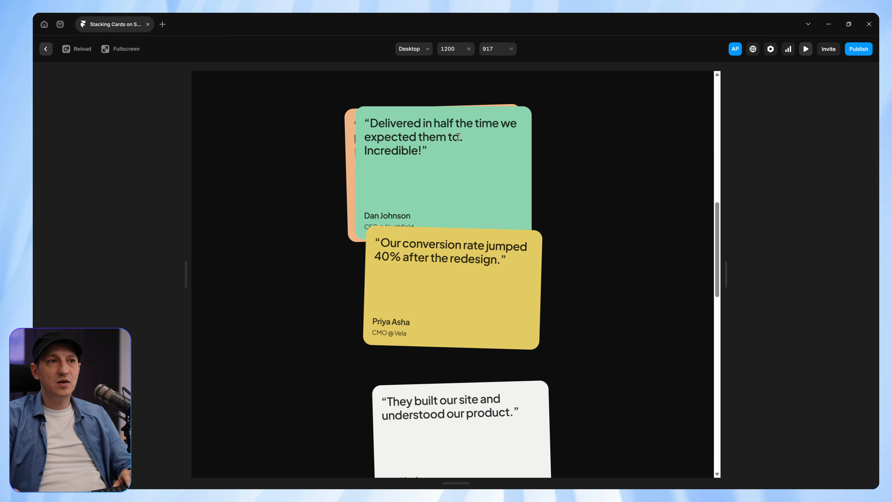